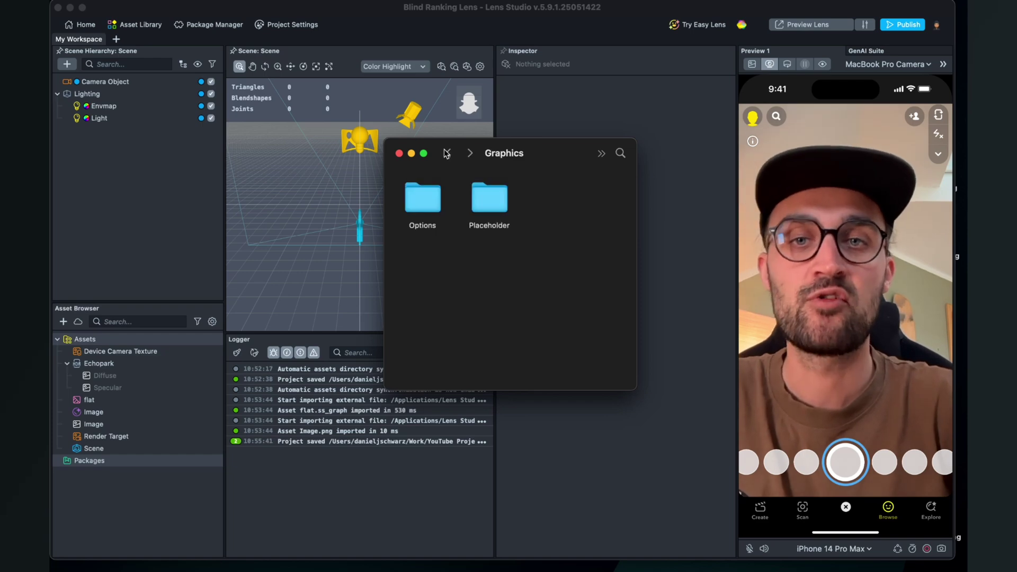
- Import the Blind Ranking.js script from the Blind Ranking Lens folder into the project's assets
double_click(430, 205)
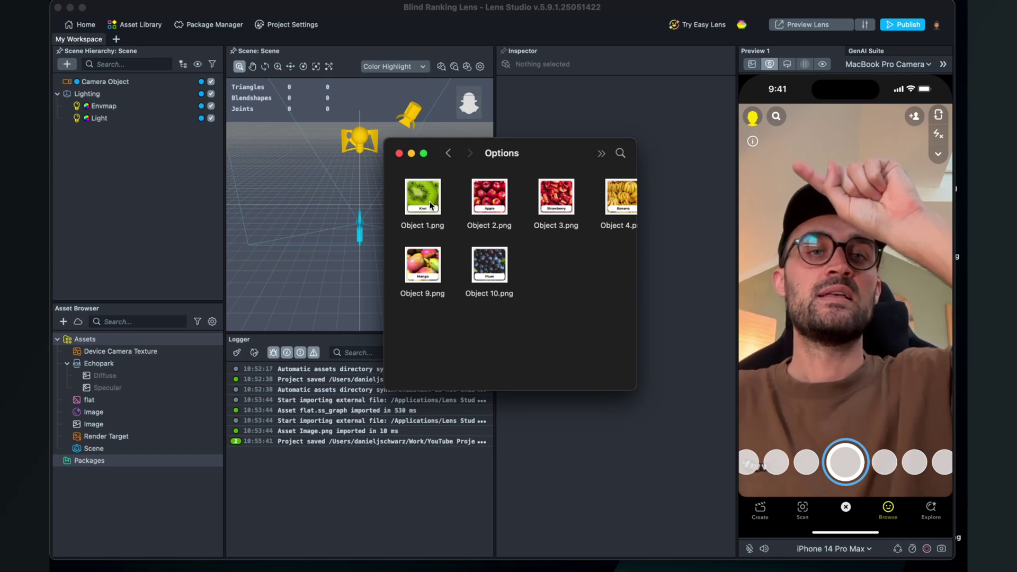
left_click(448, 154)
left_click(448, 154)
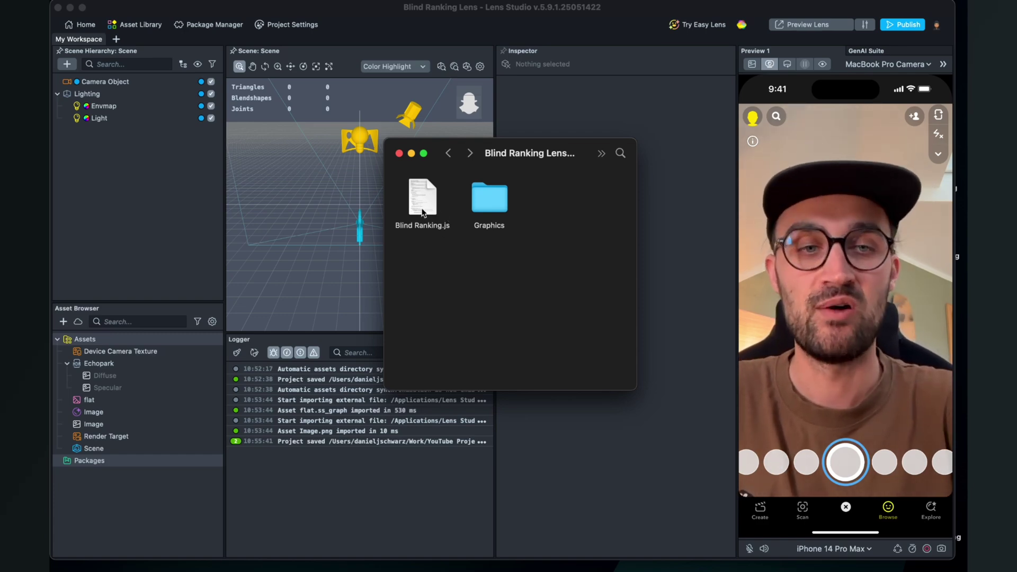
left_click_drag(419, 208, 128, 501)
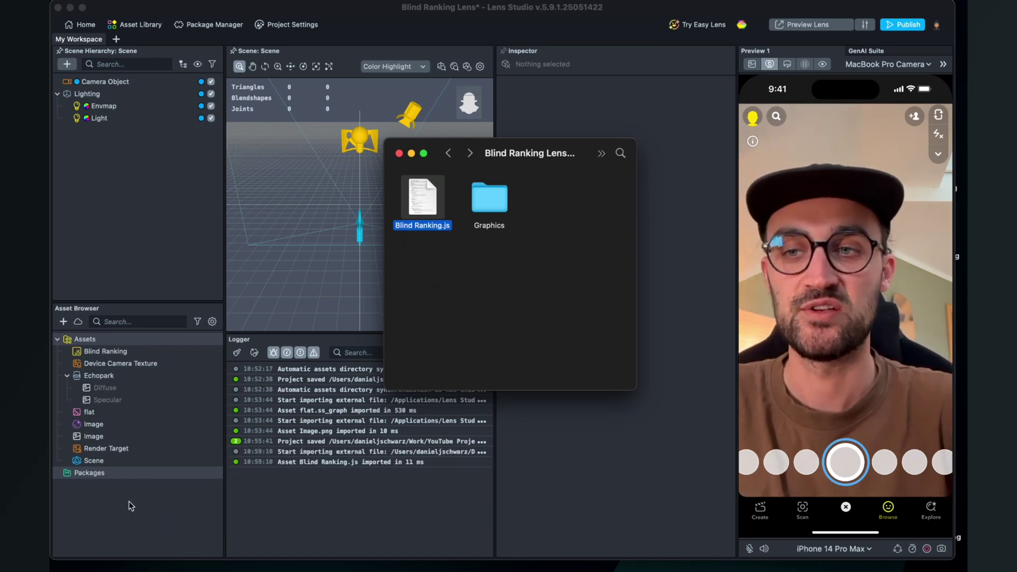
- Import the ten option images, Object 1.png to Object 10.png, from the Graphics folder's Options subfolder into the assets
double_click(489, 197)
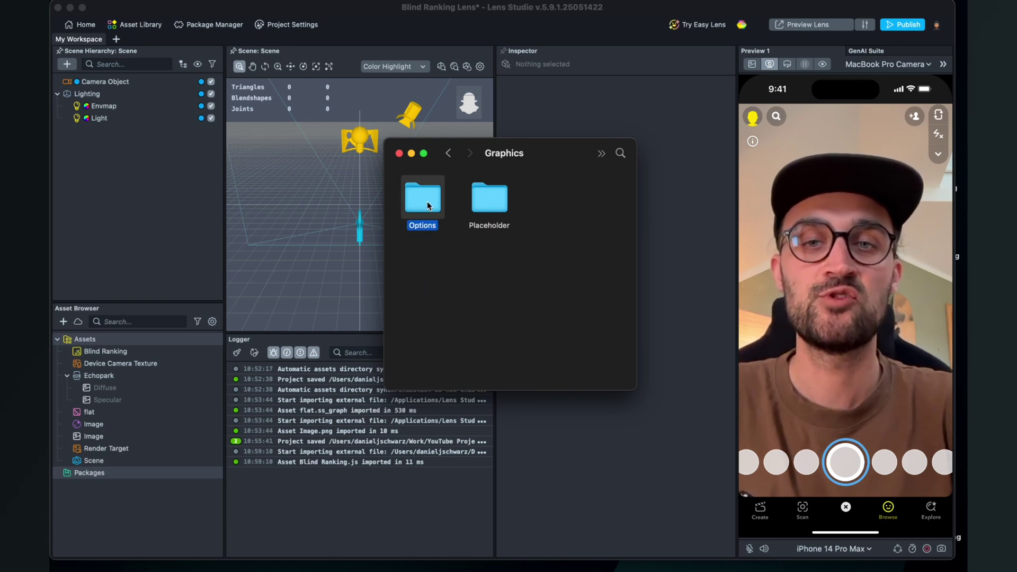
double_click(426, 201)
left_click_drag(636, 271, 929, 285)
left_click_drag(839, 329, 140, 505)
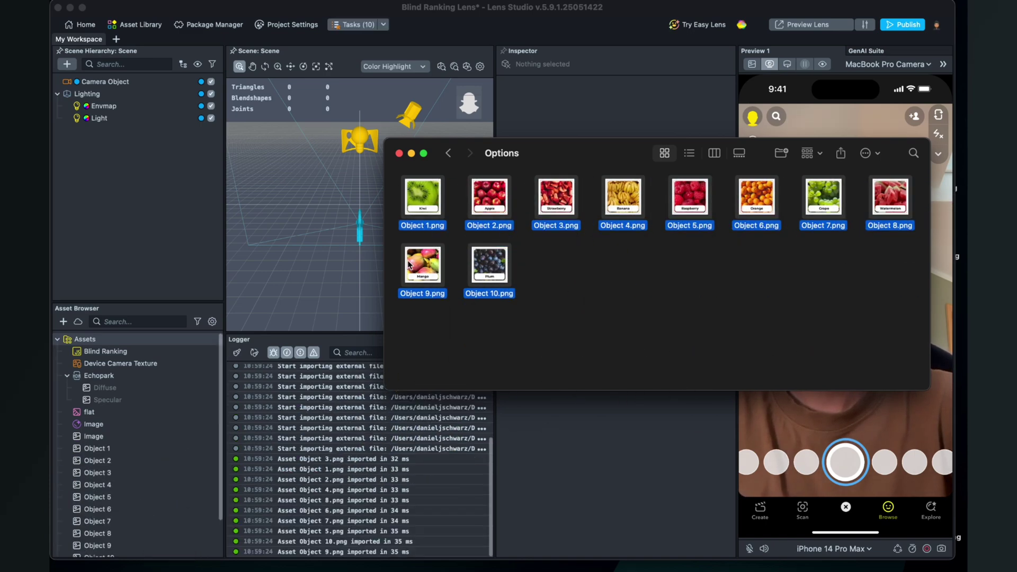
- Import the placeholder images P01 to P10 from the Graphics folder's Placeholder subfolder into the assets
left_click_drag(548, 152, 419, 151)
left_click(319, 152)
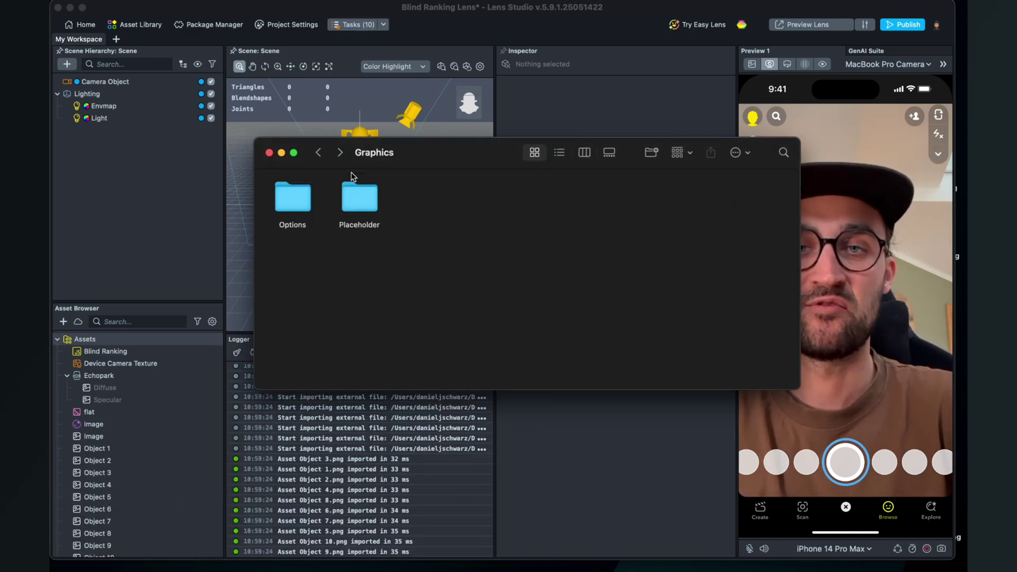
double_click(349, 187)
left_click_drag(765, 317, 113, 432)
- Add an empty Scene Object to the root of the scene hierarchy, keeping its default name
left_click(158, 249)
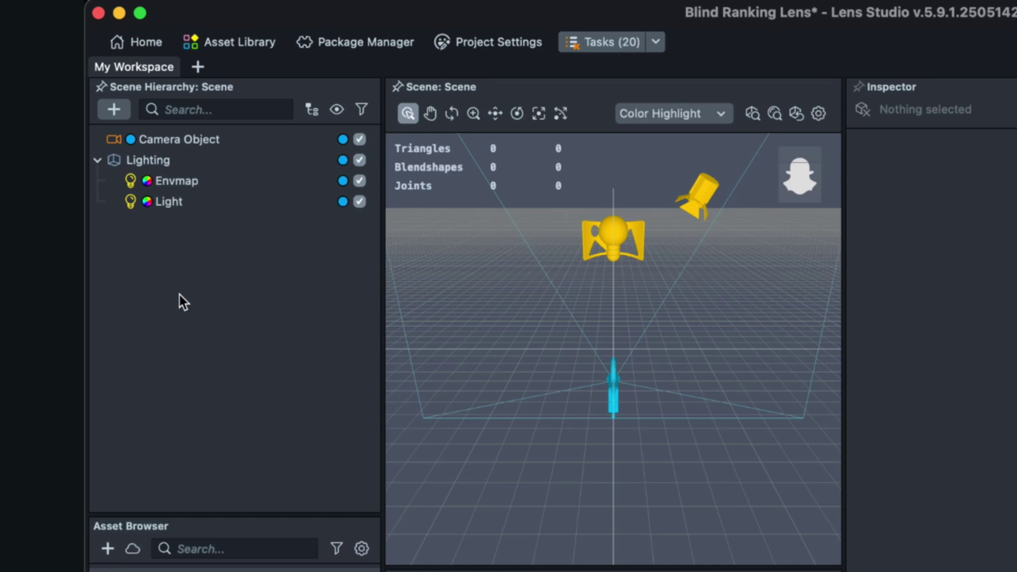
left_click(115, 111)
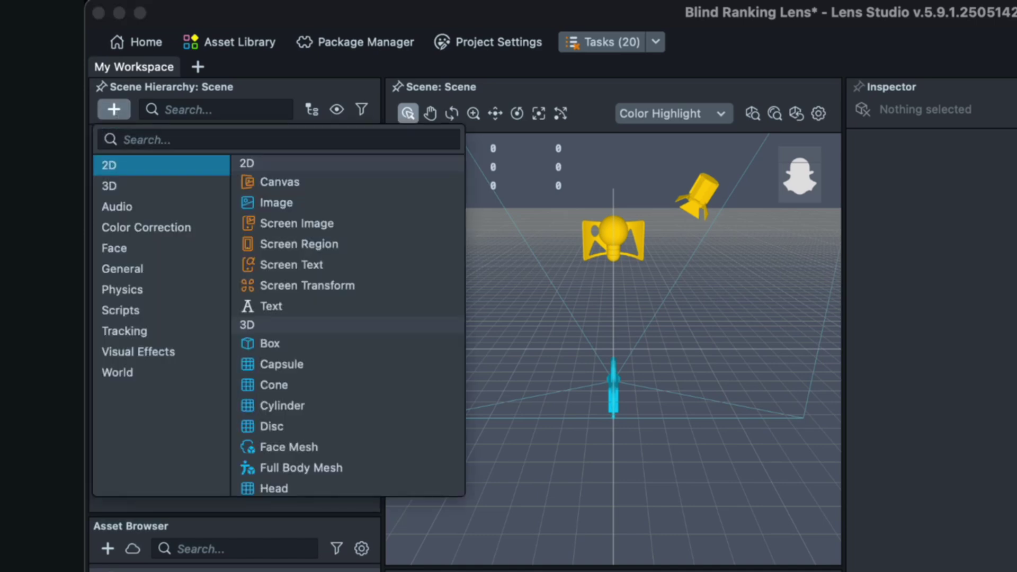
type("scene")
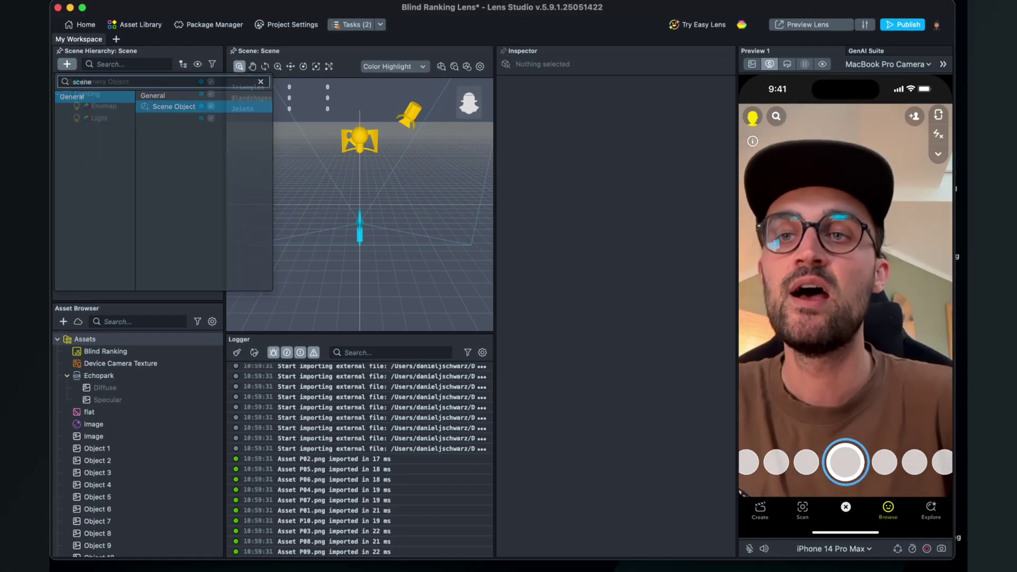
key("Return")
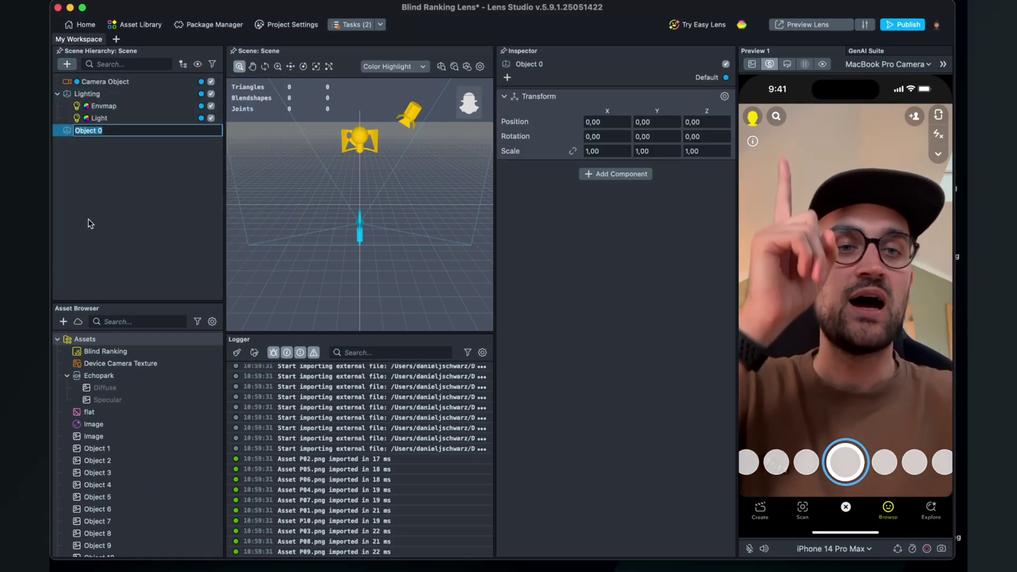
left_click(88, 171)
- Add a 2D Image as a child of the new scene object and save the project
left_click(82, 131)
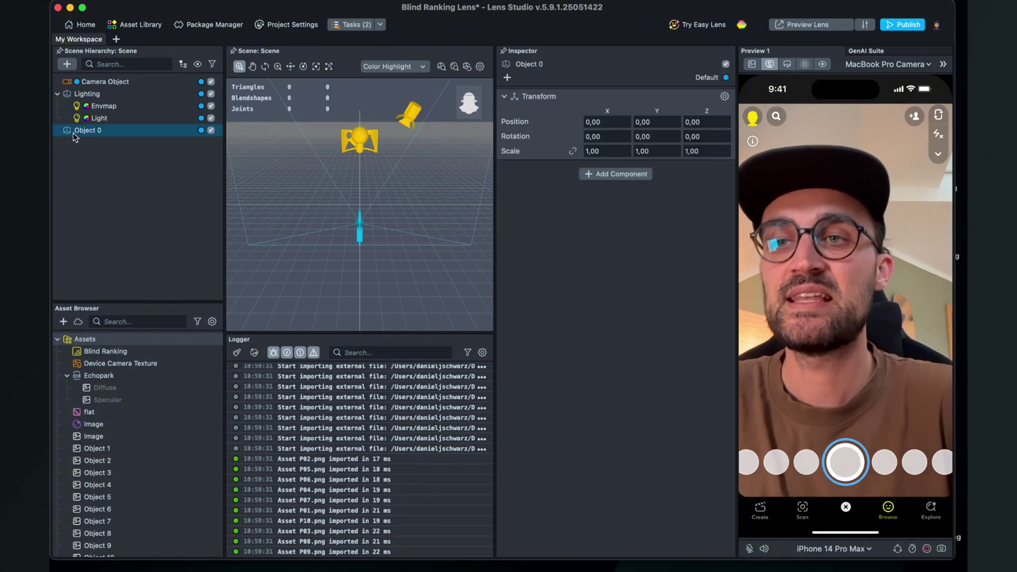
left_click(68, 64)
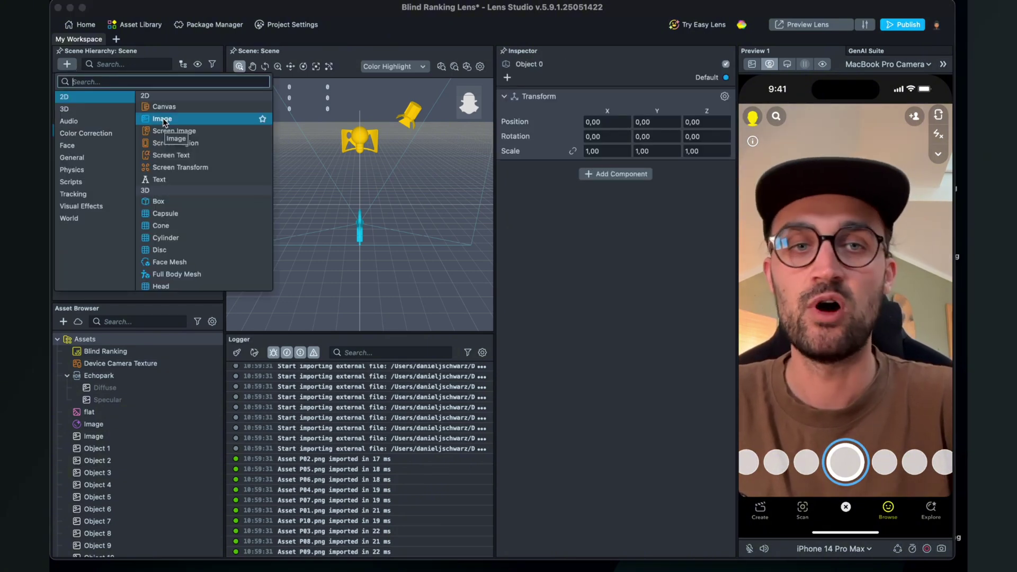
left_click(164, 120)
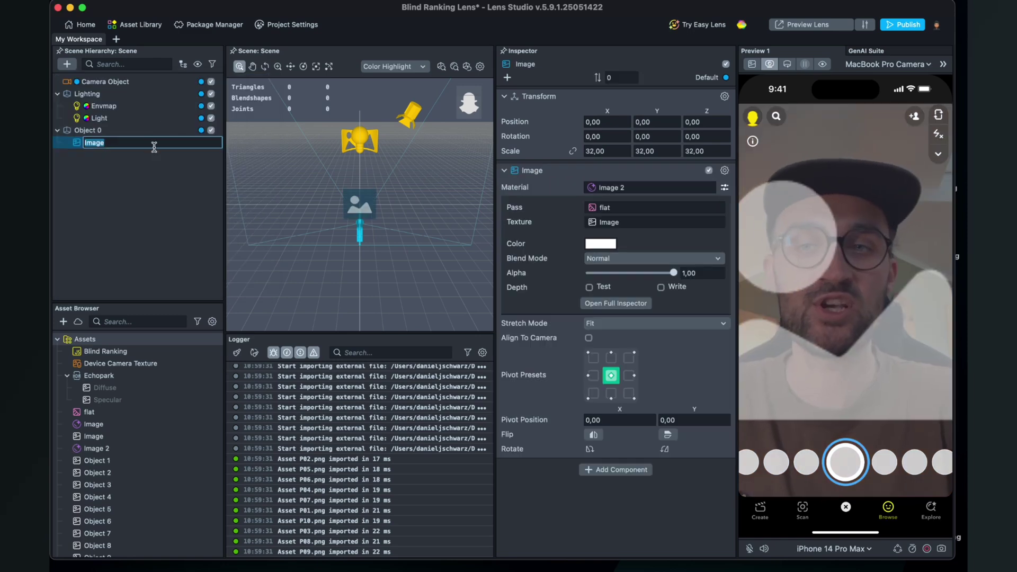
left_click(85, 133)
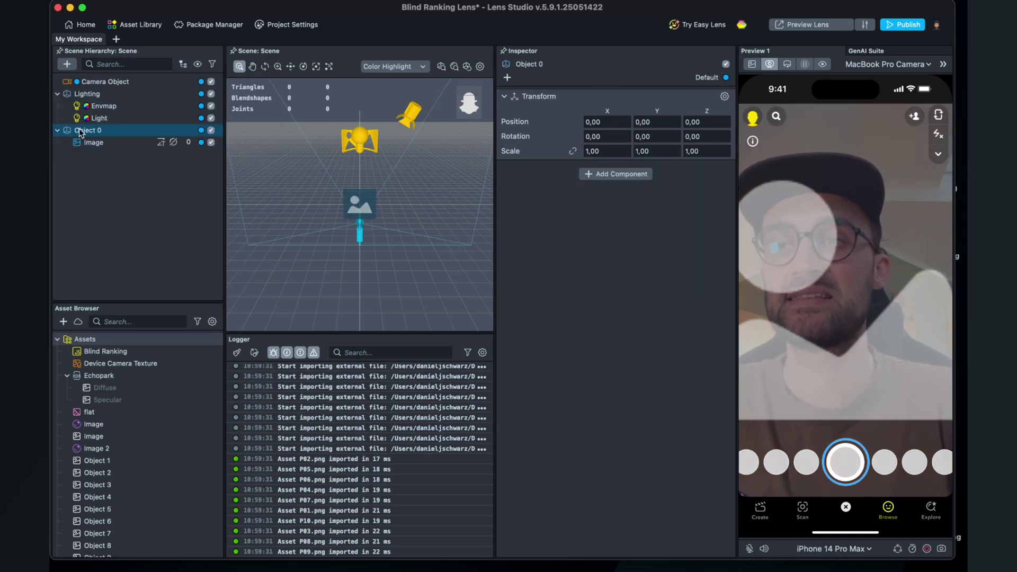
key("super+s")
- Rename the parent scene object to "Slots"
right_click(80, 133)
left_click(110, 196)
type("S")
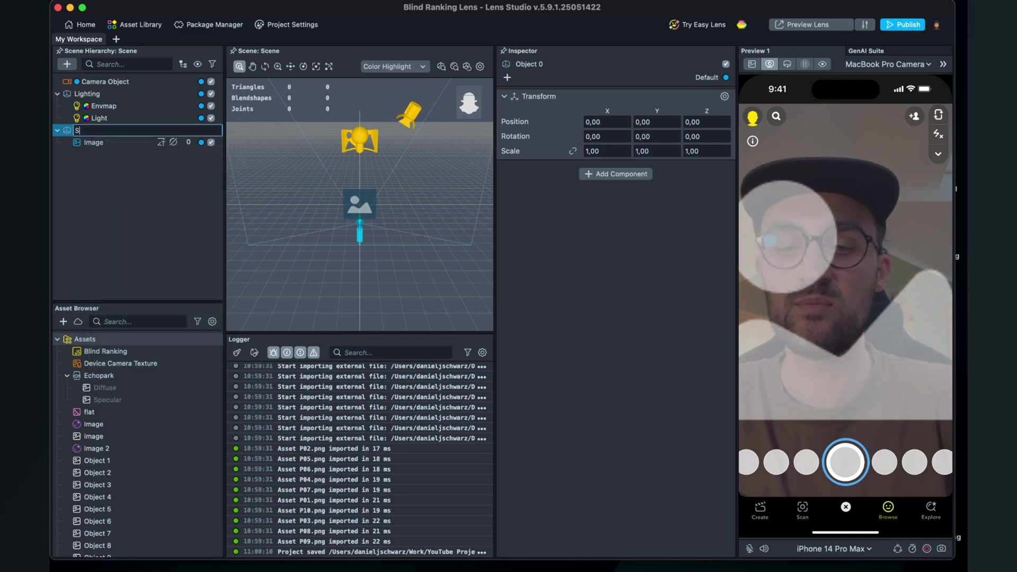
type("lots")
key("Return")
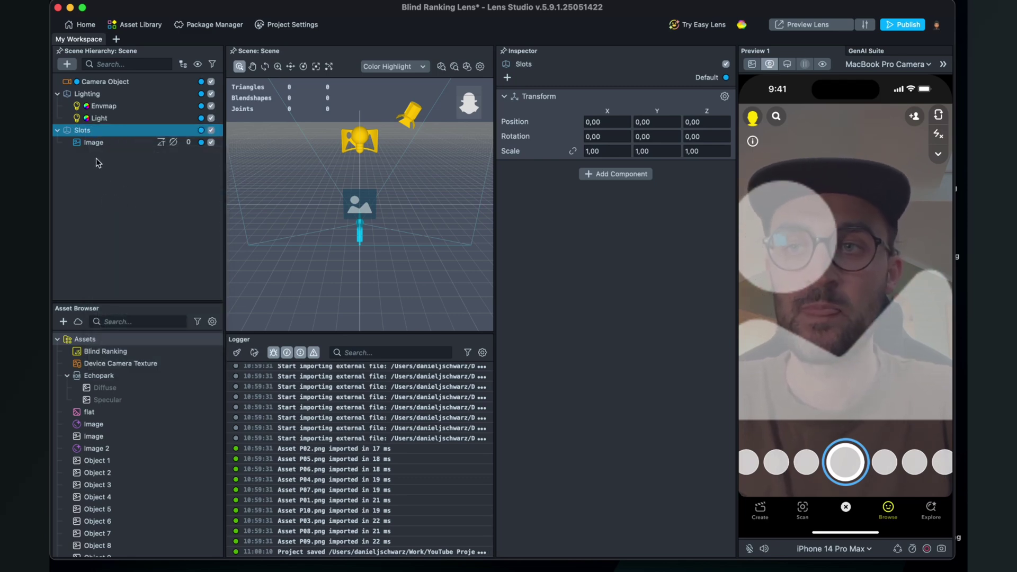
- Rename the child image under Slots to "Slot 1"
left_click(91, 143)
left_click(91, 142)
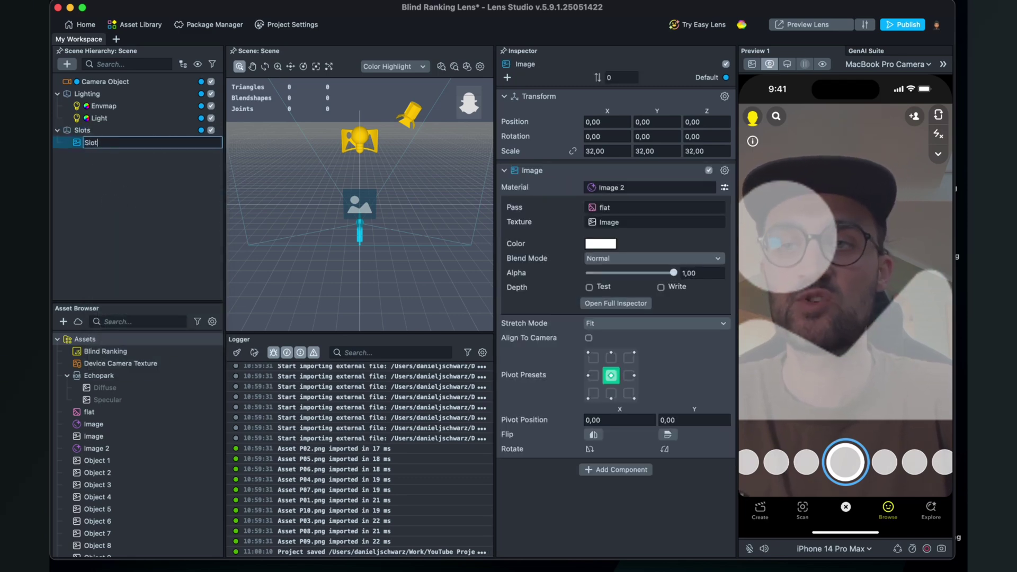
type("Slot 1")
key("Return")
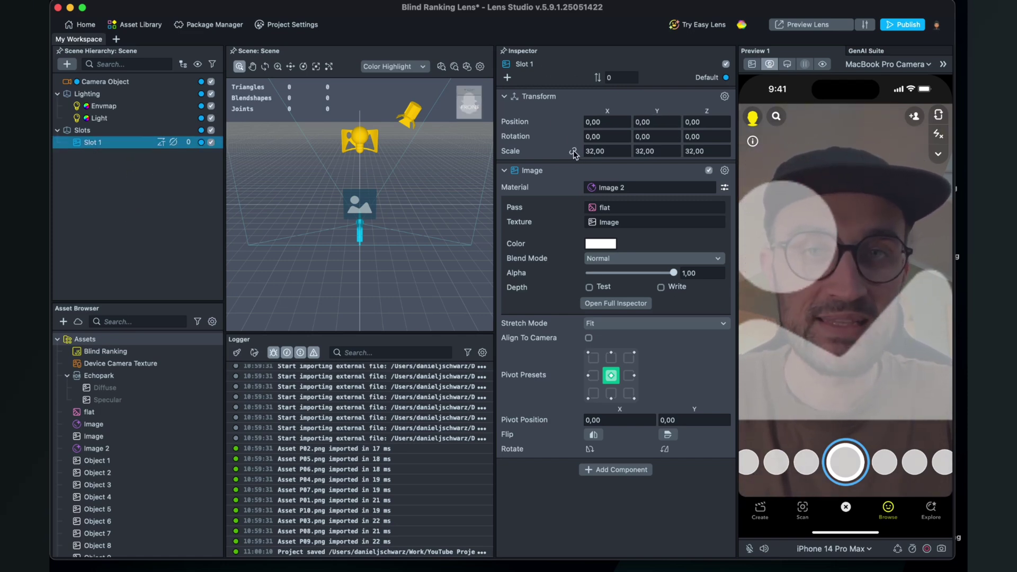
- Link Slot 1's scale axes and set the scale to 3 on X, Y and Z
left_click(606, 151)
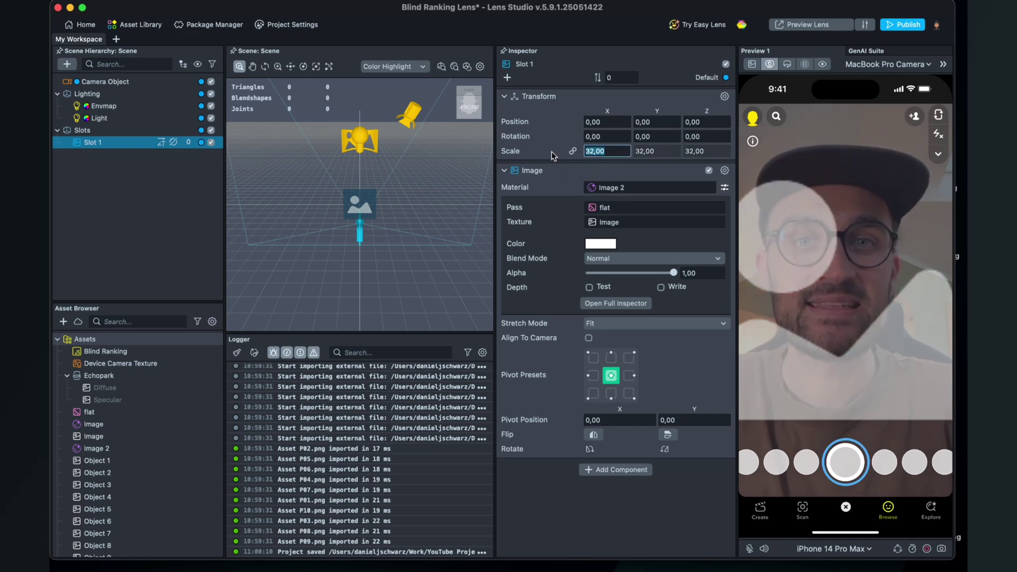
type("3")
key("Return")
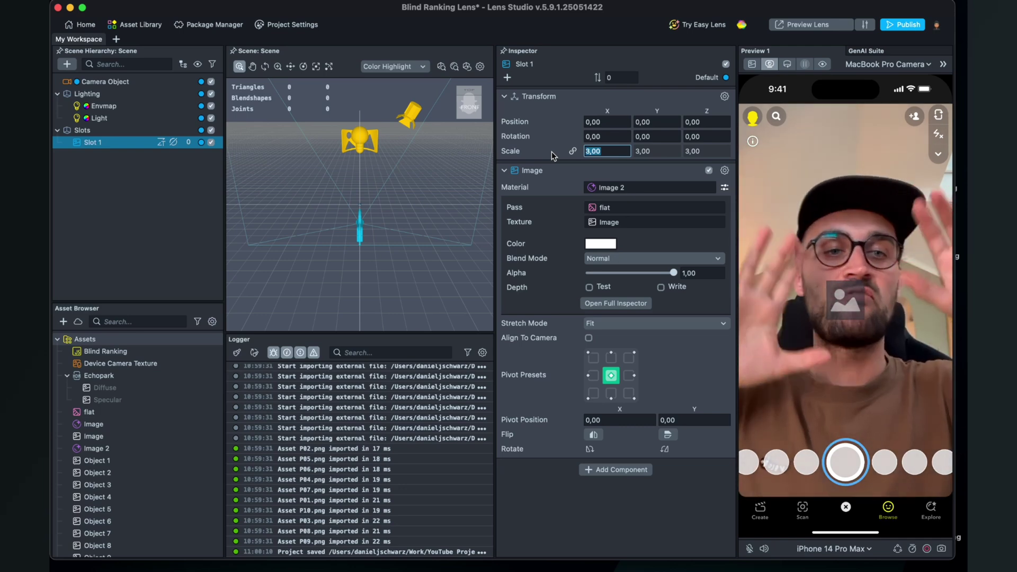
- Try Y positions of -10 and 10 for Slot 1
left_click(601, 165)
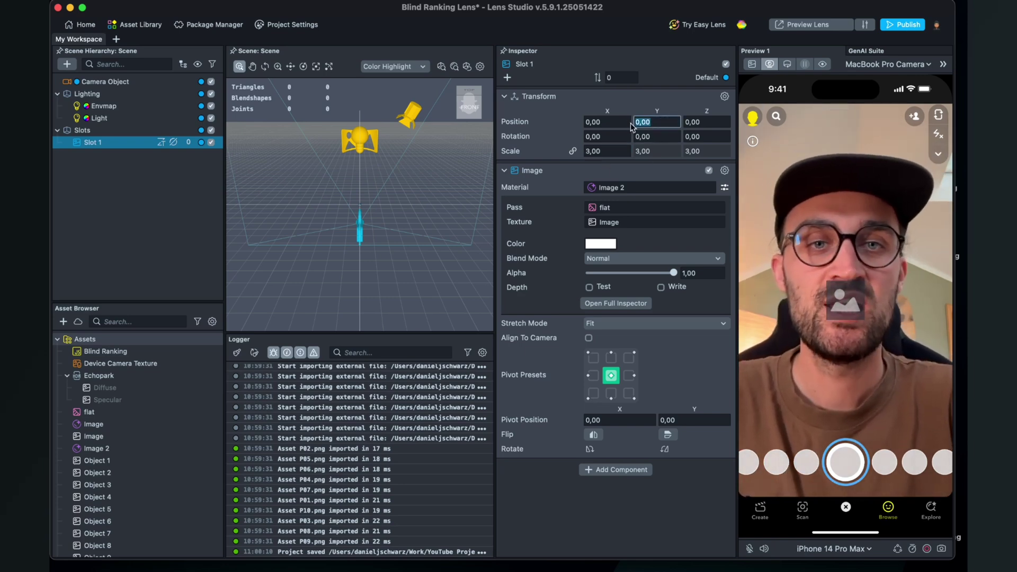
type("-")
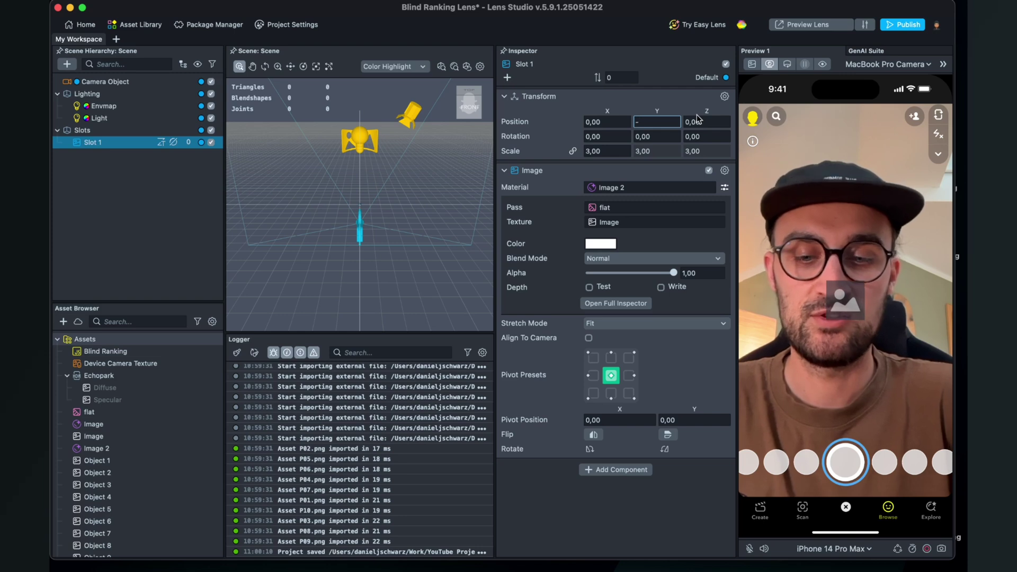
type("10")
key("Return")
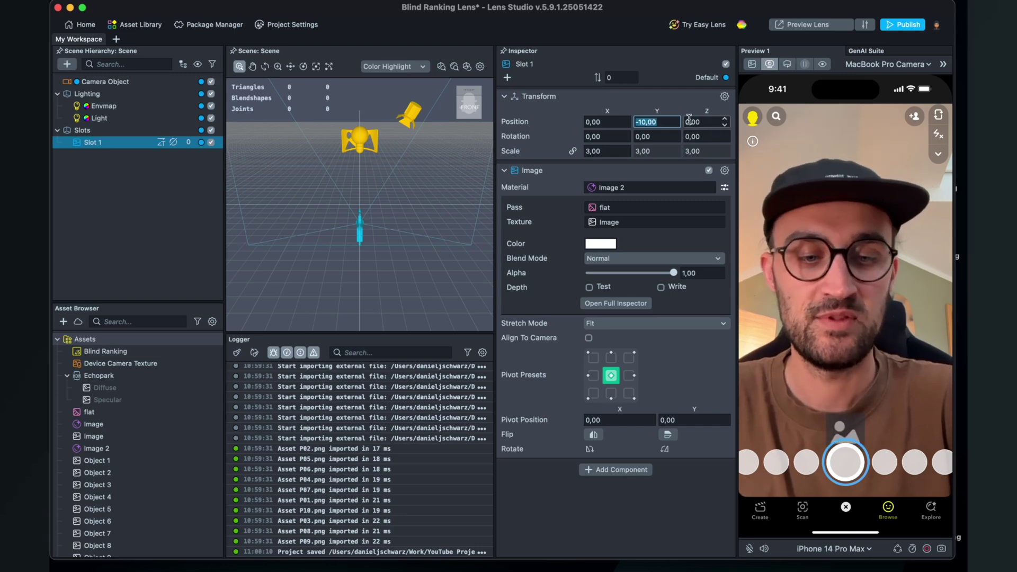
type("2")
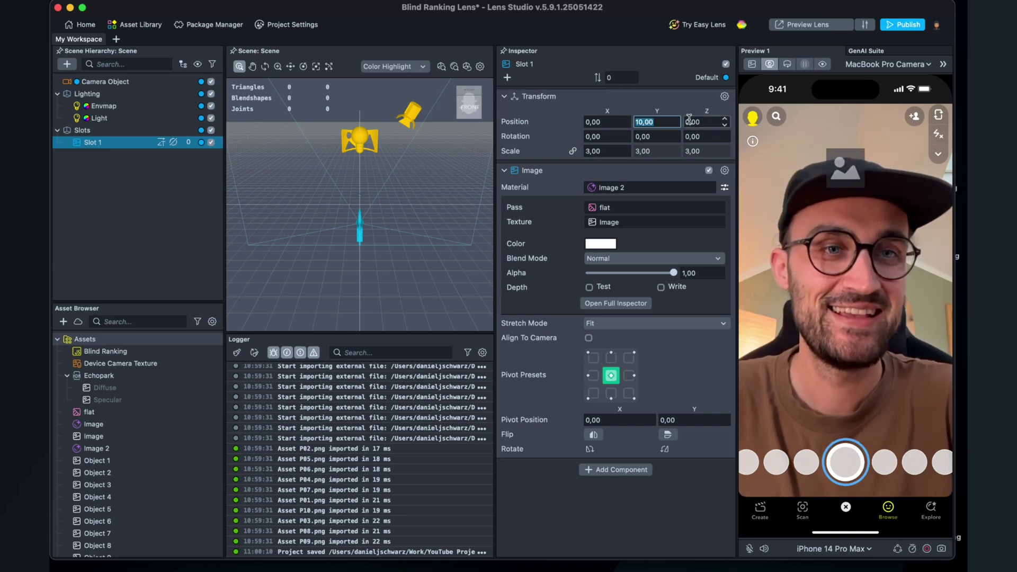
- Set Slot 1's uniform scale to 2.5 and save the project
left_click_drag(605, 150, 575, 154)
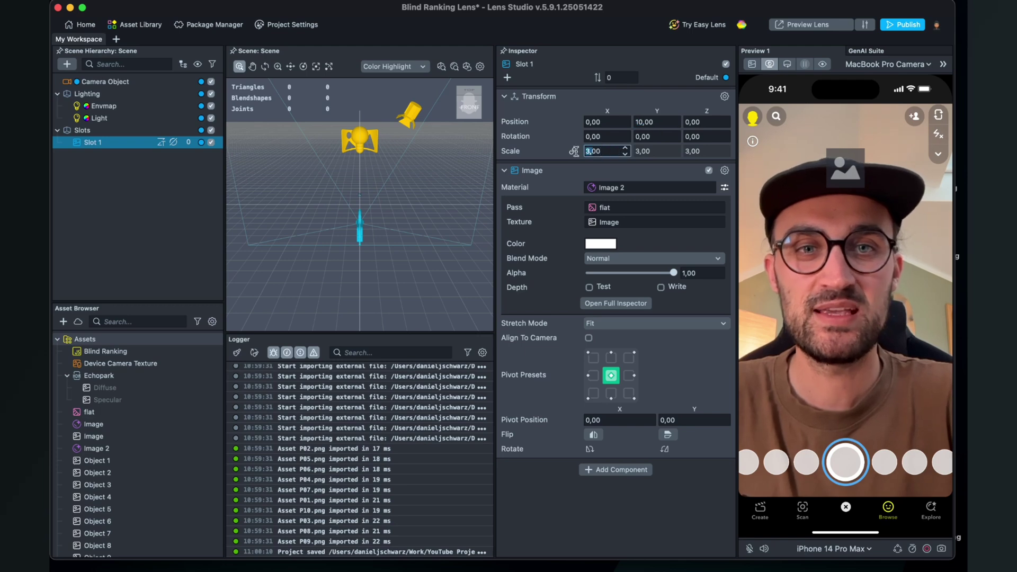
type("002")
key("Return")
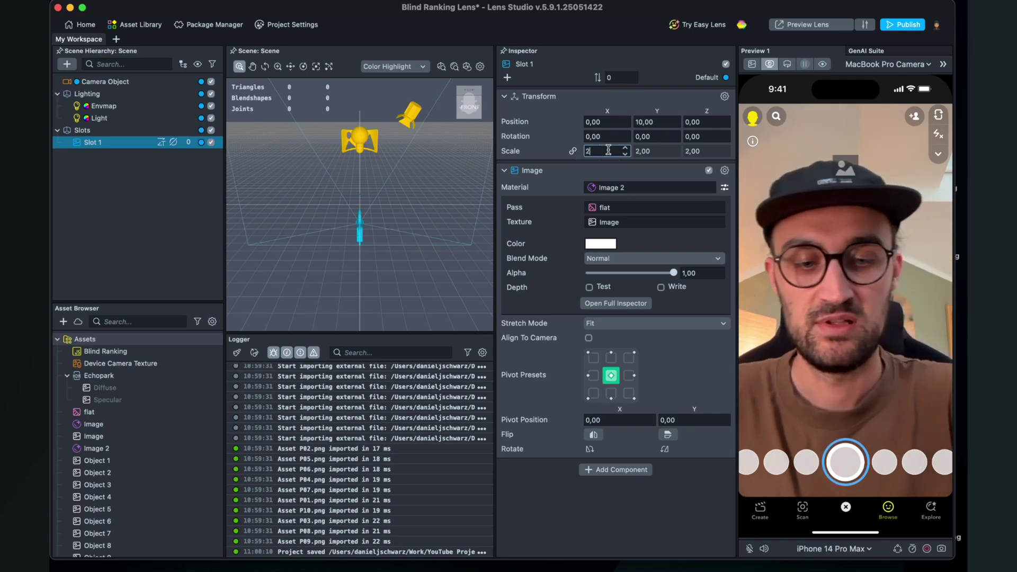
type("2,5")
key("Return")
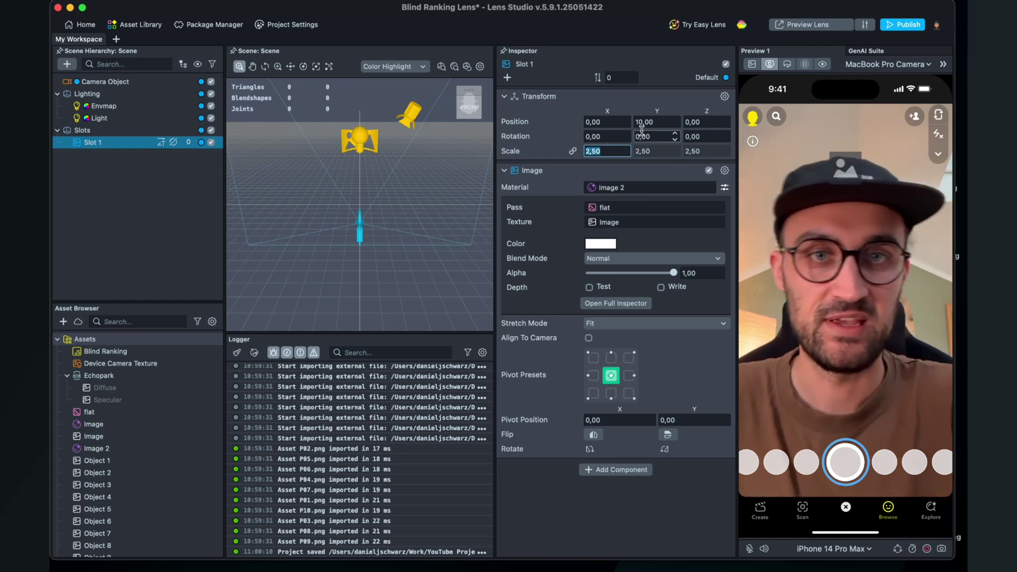
key("super+s")
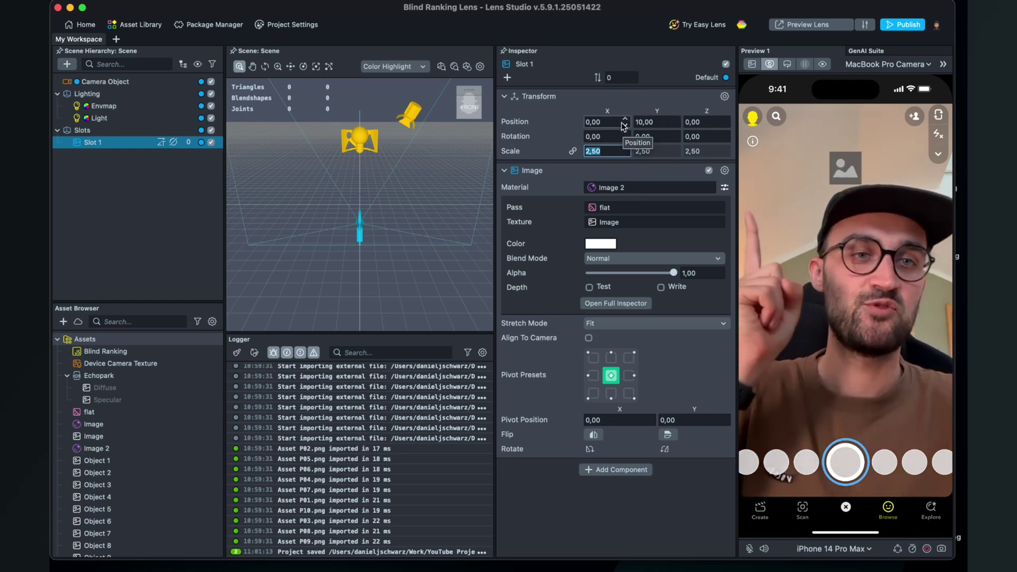
- Move Slot 1 to X position -5 and Y position 12
left_click(606, 122)
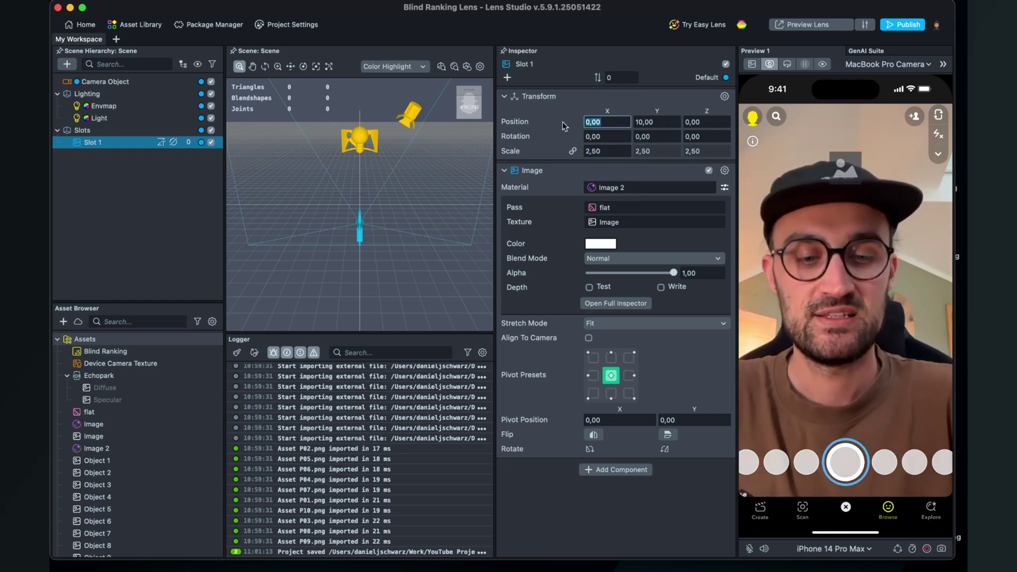
type("-5")
key("Return")
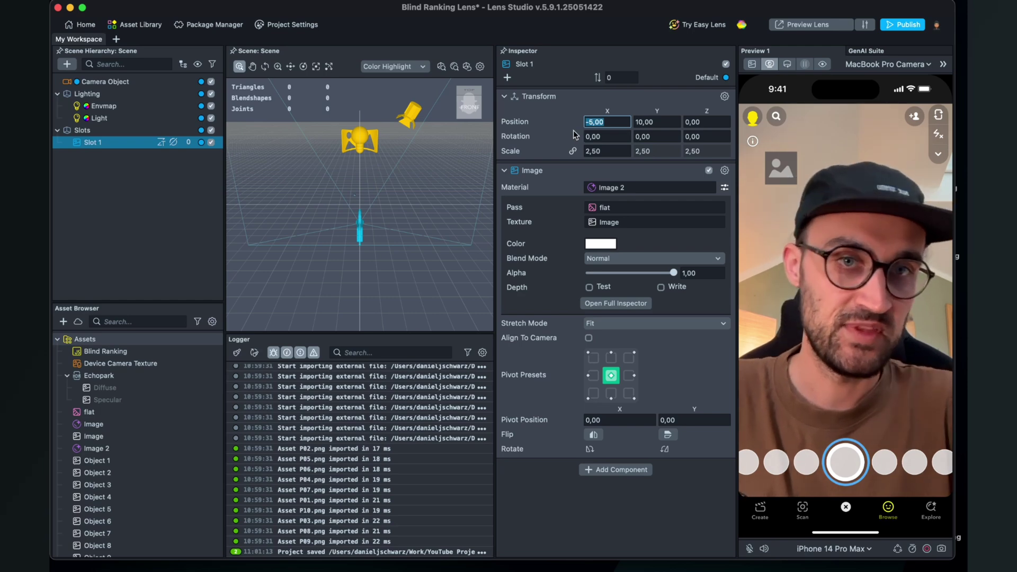
left_click(656, 122)
key("BackSpace")
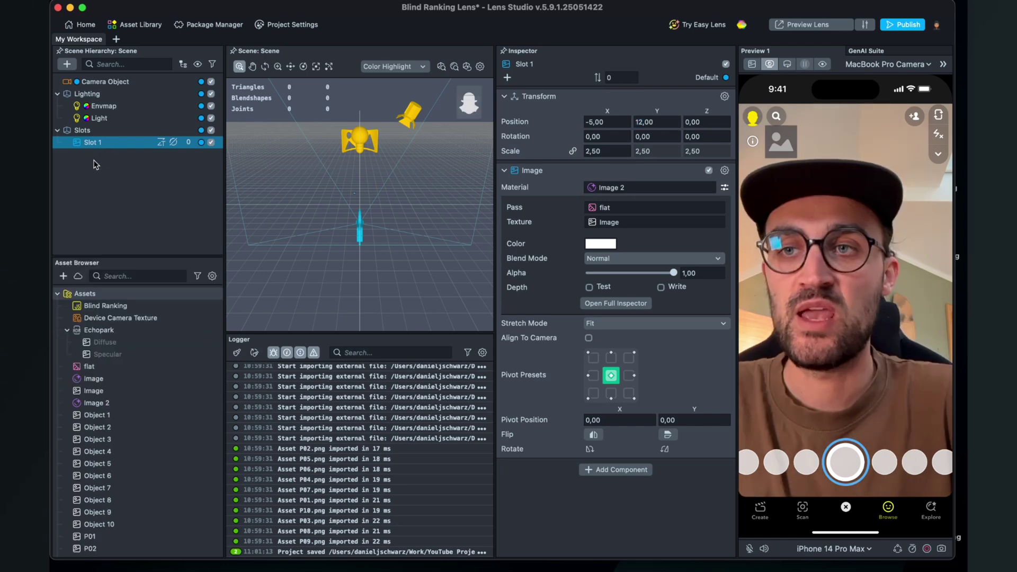
- Locate the Image 2 material assigned to Slot 1 and open its properties
left_click(94, 143)
left_click(99, 143)
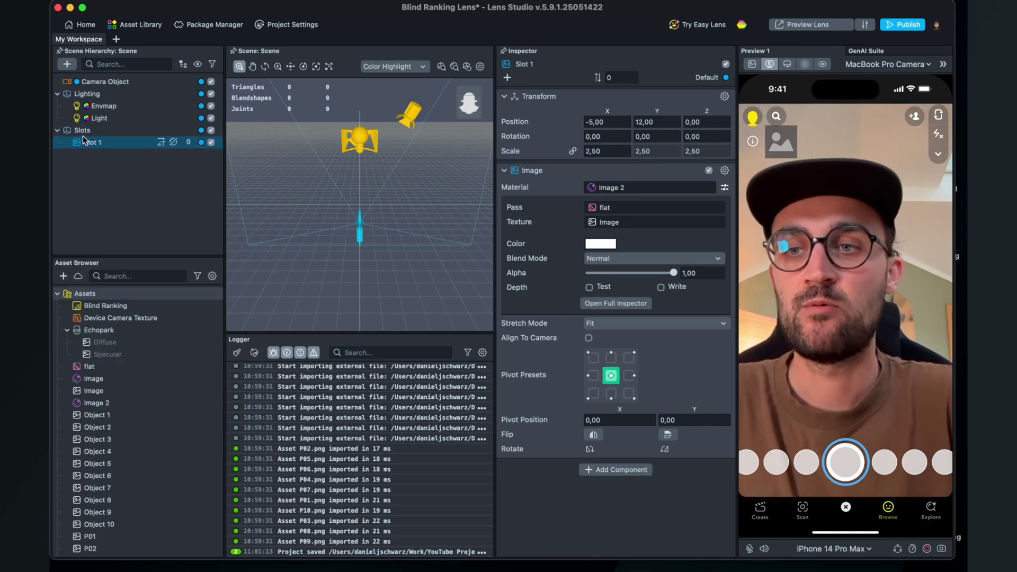
left_click(98, 403)
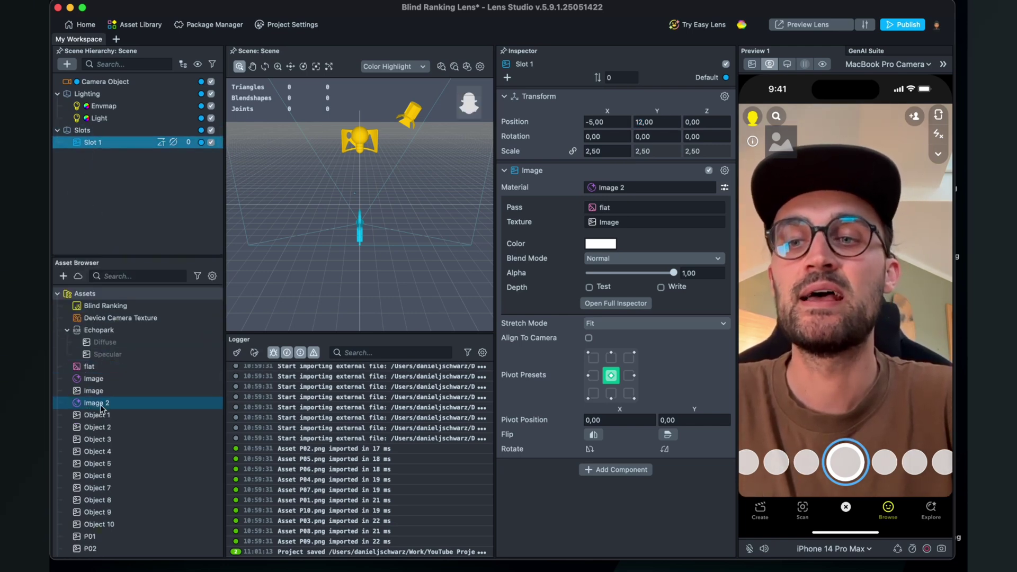
left_click_drag(100, 403, 105, 151)
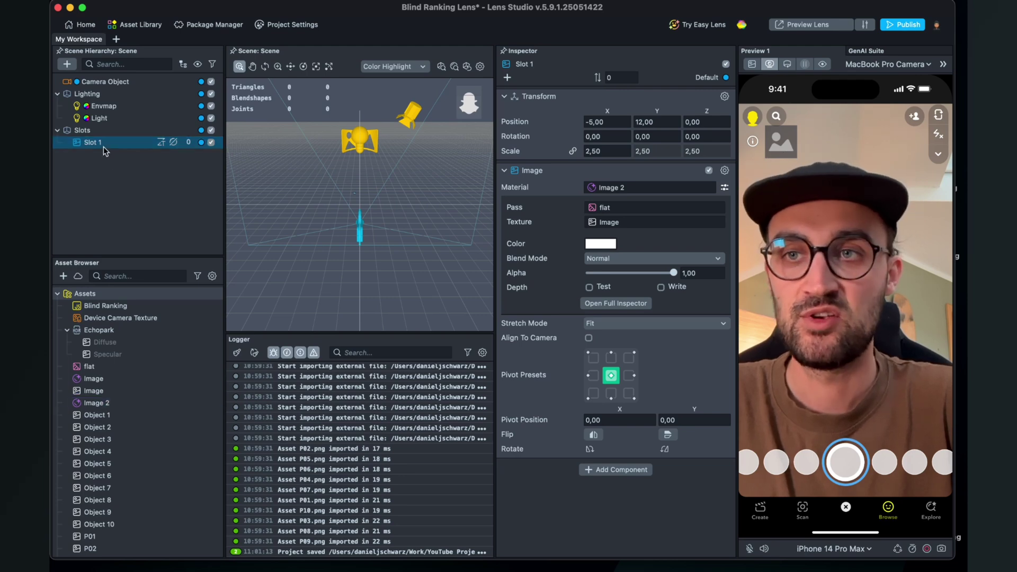
left_click(618, 188)
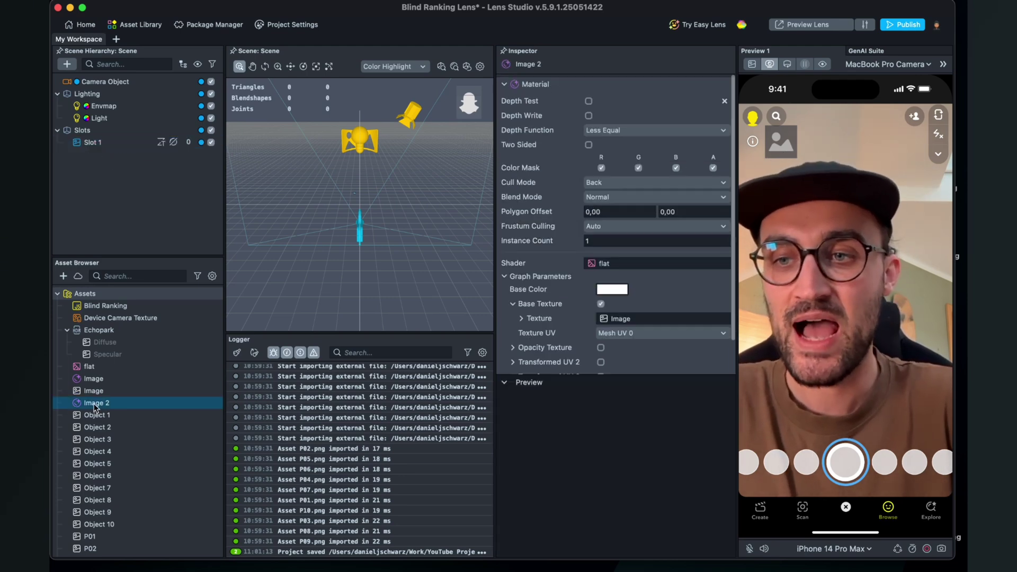
- Rename the Image 2 material to Slot 1
right_click(95, 405)
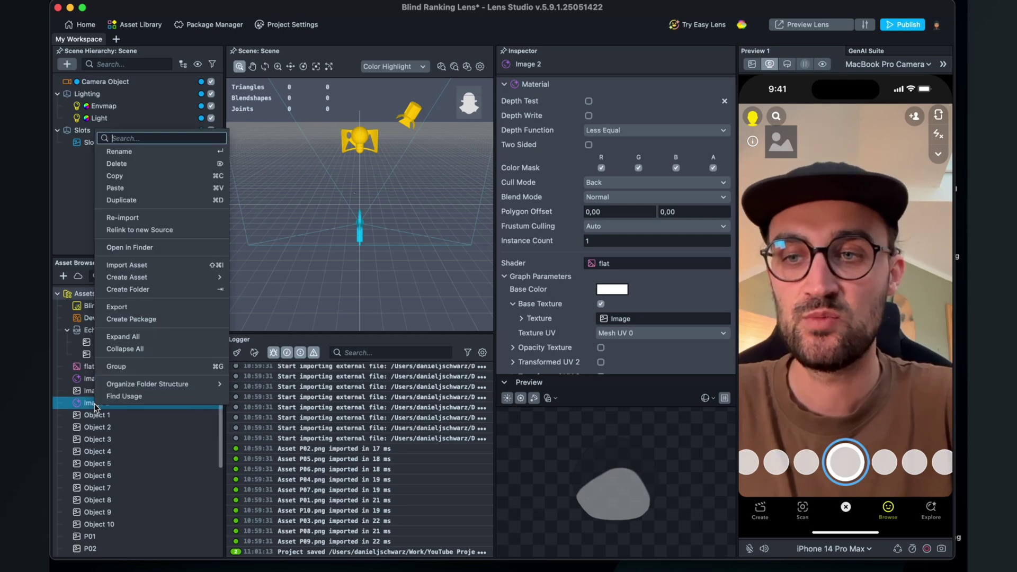
left_click(133, 151)
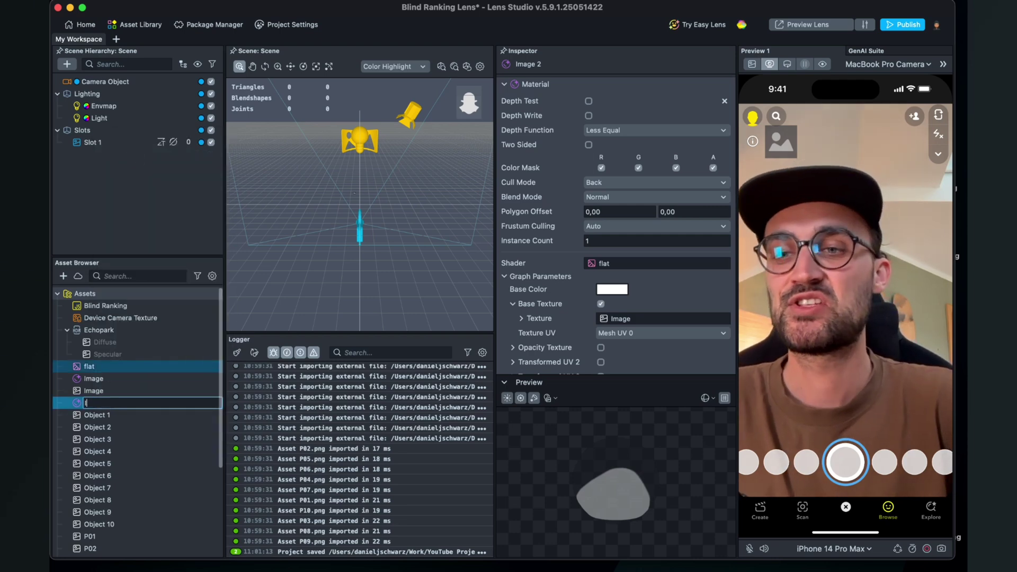
type("Slot ")
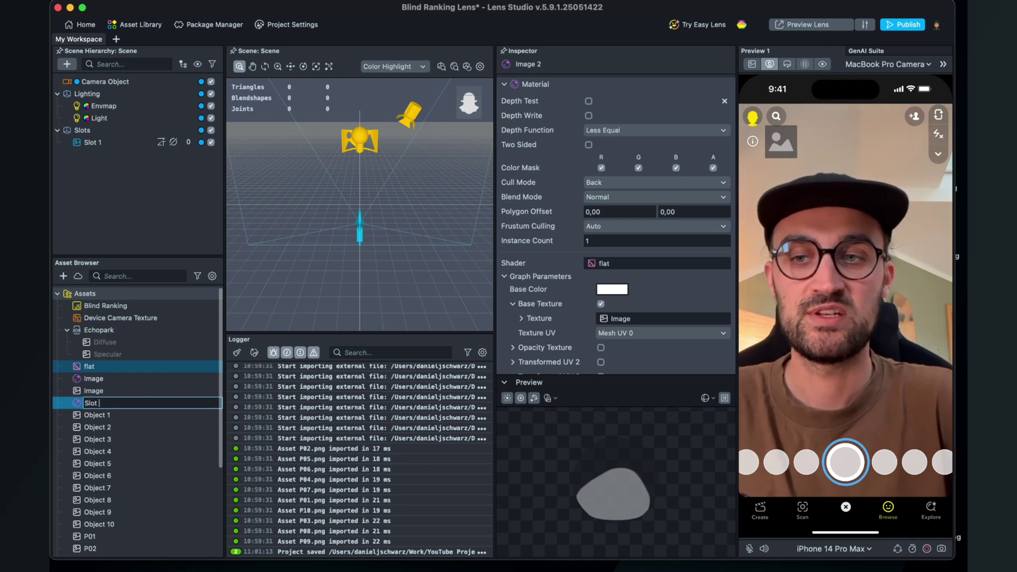
type("1")
key("Return")
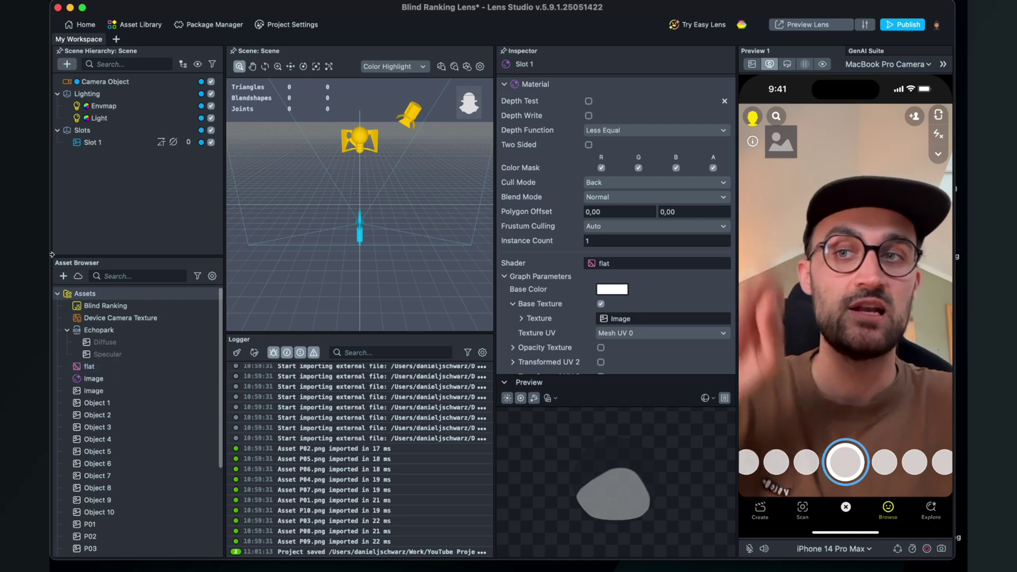
- Duplicate the Slot 1 object within the Slots group to make Slot 2, and save the project
left_click(121, 144)
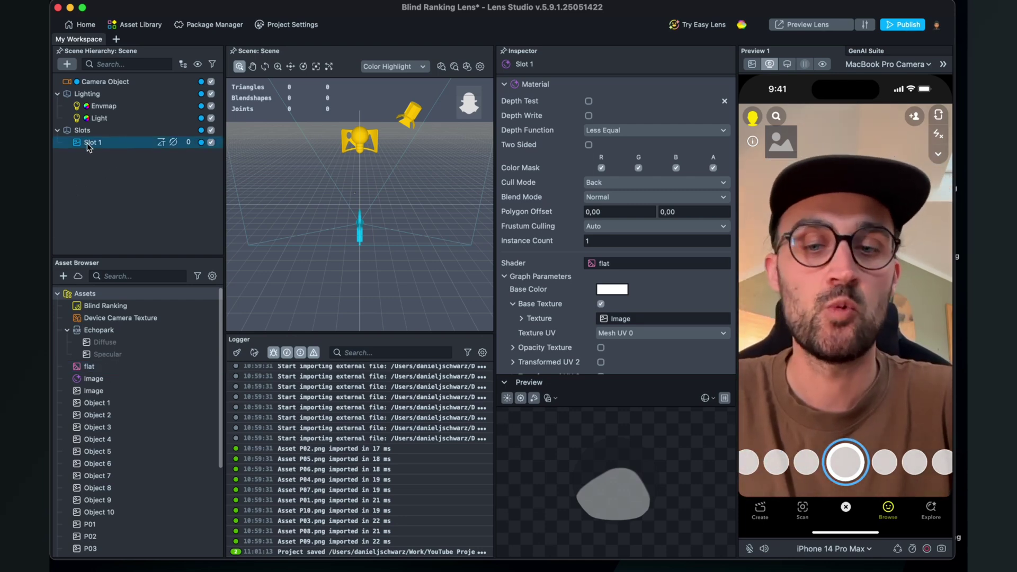
left_click(89, 147)
right_click(98, 141)
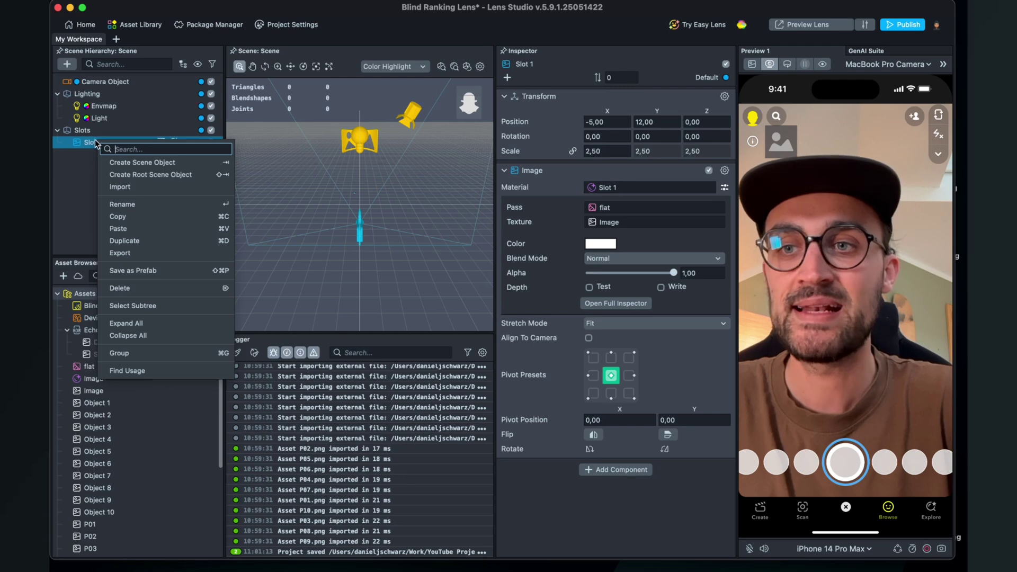
left_click(127, 241)
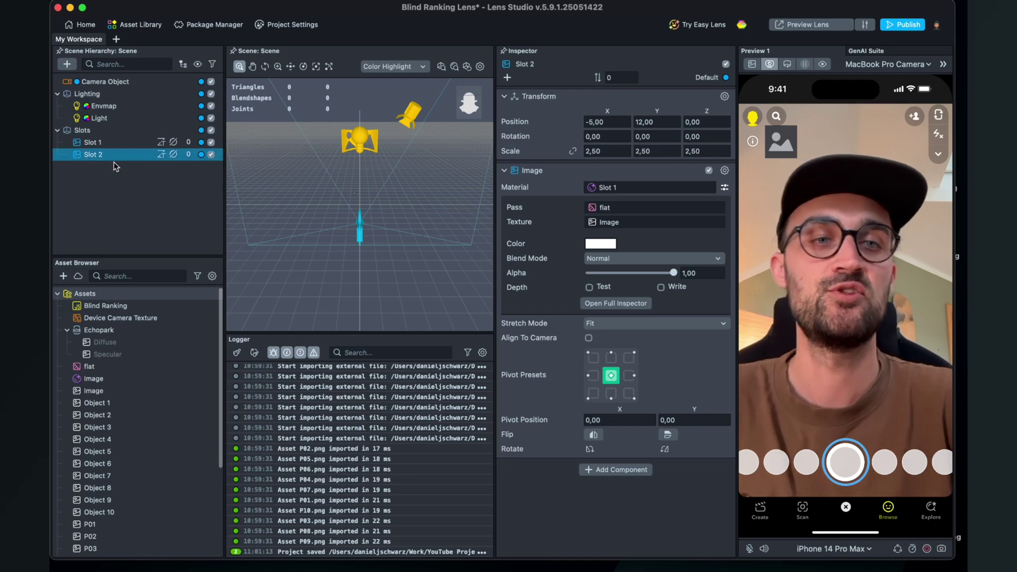
key("super+s")
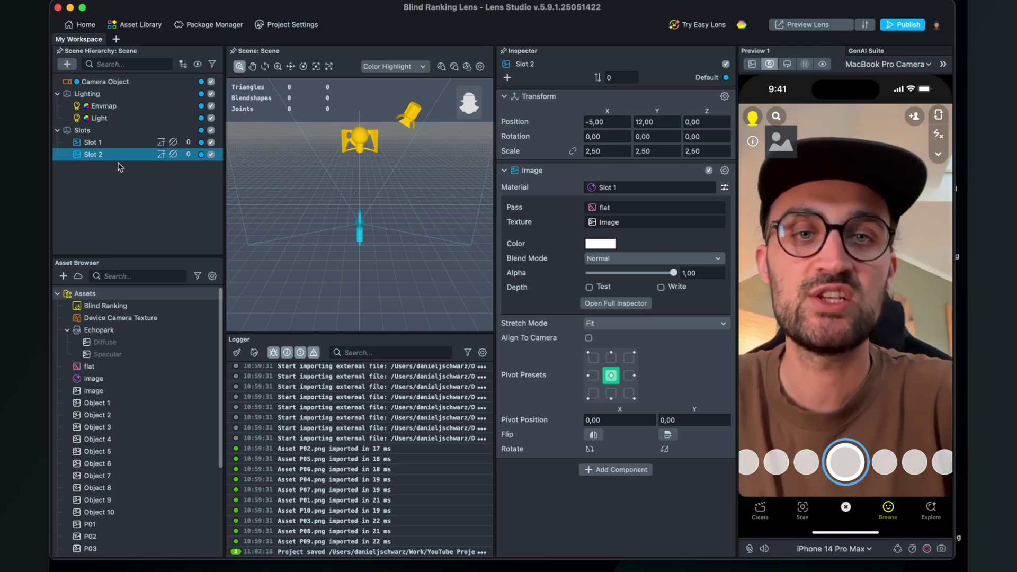
- Try a Y position of 10 for Slot 2
left_click(142, 144, "shift")
left_click(142, 154)
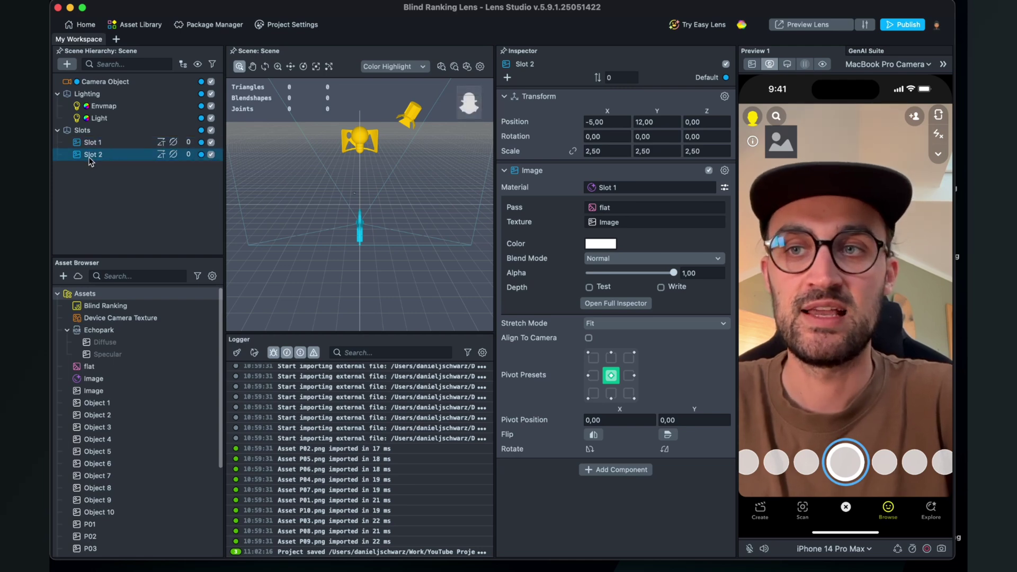
left_click(658, 121)
key("BackSpace")
type("0")
key("Return")
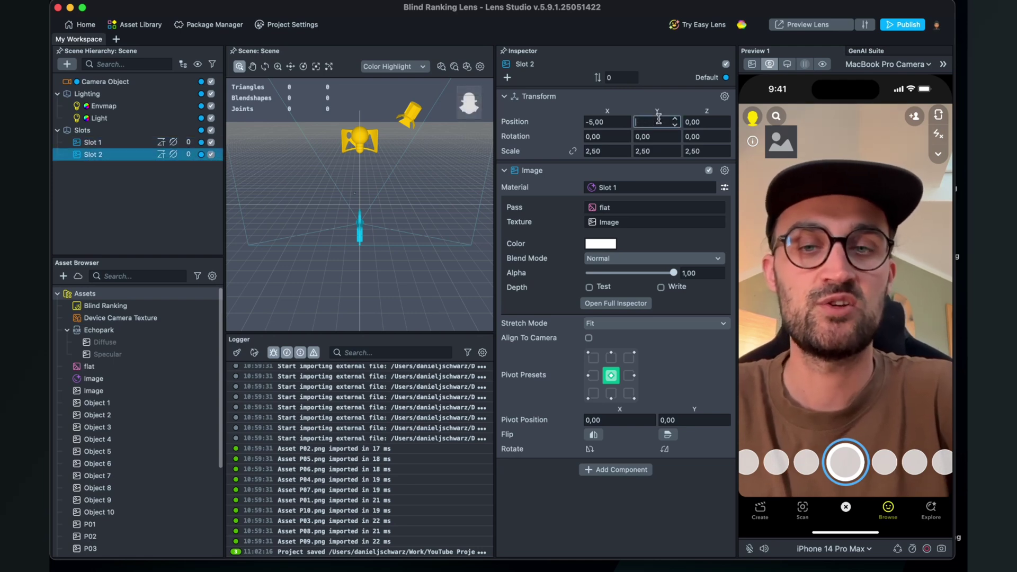
- Set Slot 2's Y position to 9
left_click(658, 121)
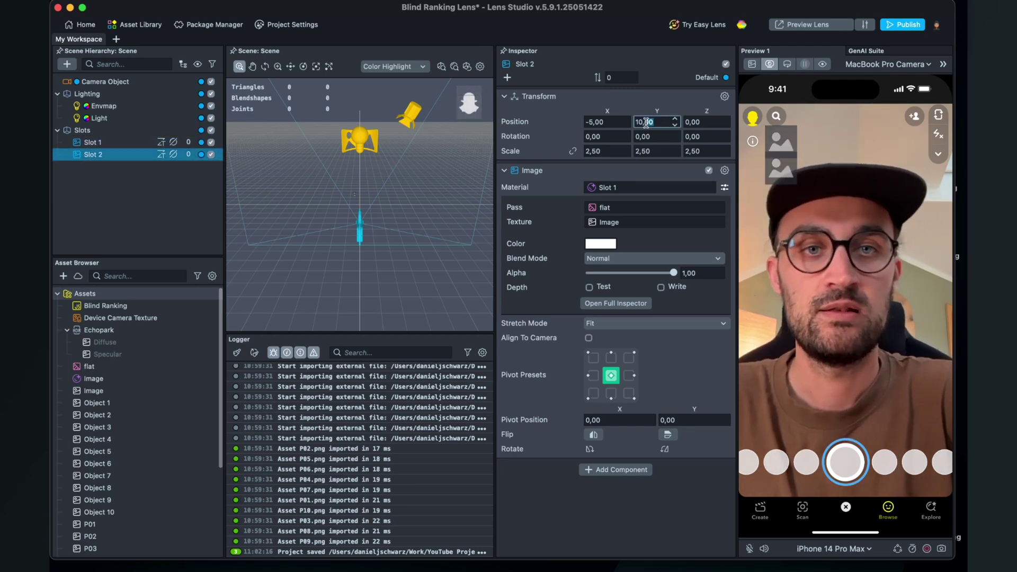
key("BackSpace")
key("BackSpace")
type("9")
key("Return")
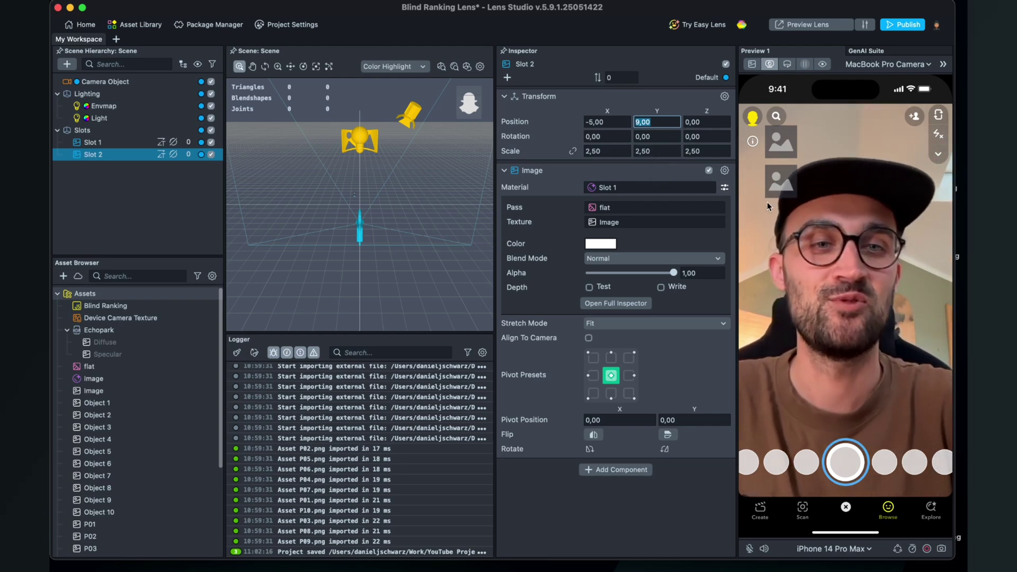
left_click(747, 197)
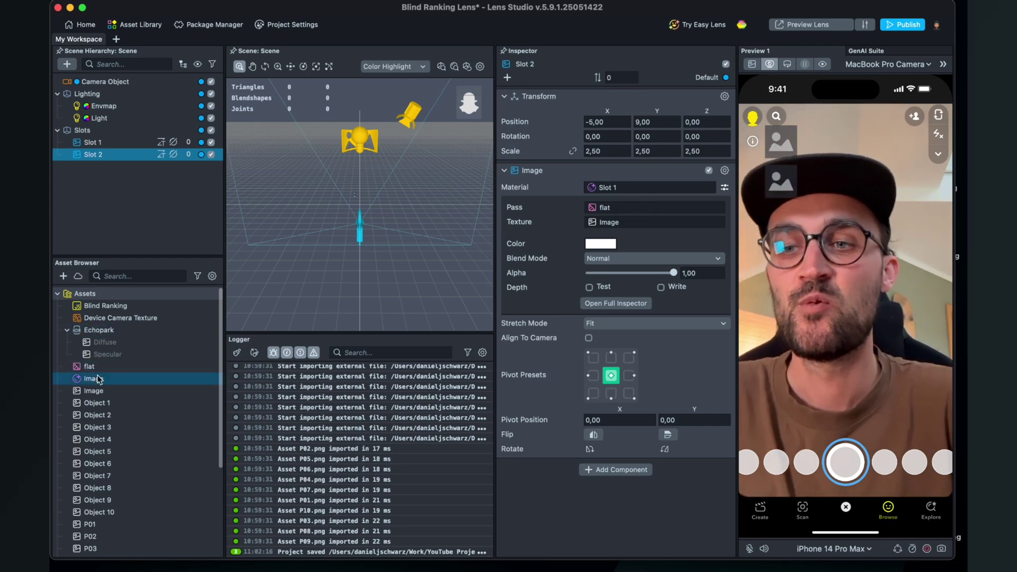
- Duplicate the Slot 1 material in the project assets to make a Slot 2 material
scroll(106, 381, "down", 5)
left_click(92, 537)
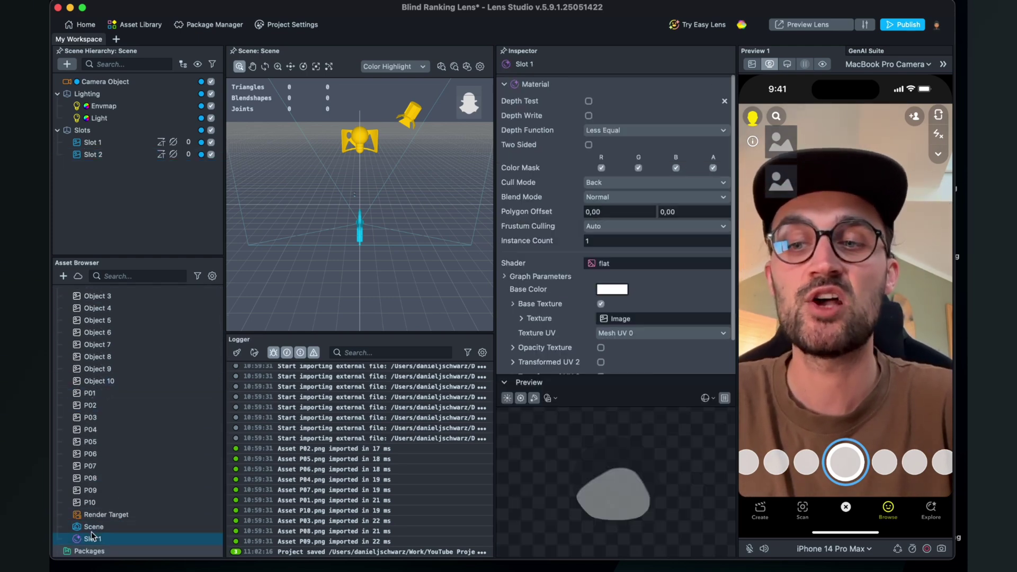
left_click_drag(132, 258, 132, 191)
right_click(86, 540)
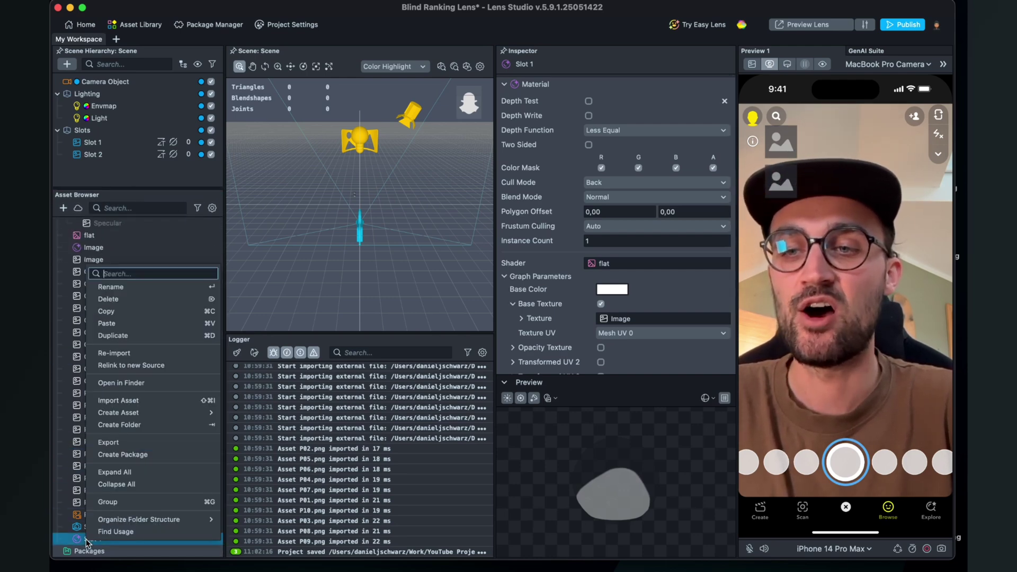
left_click(142, 337)
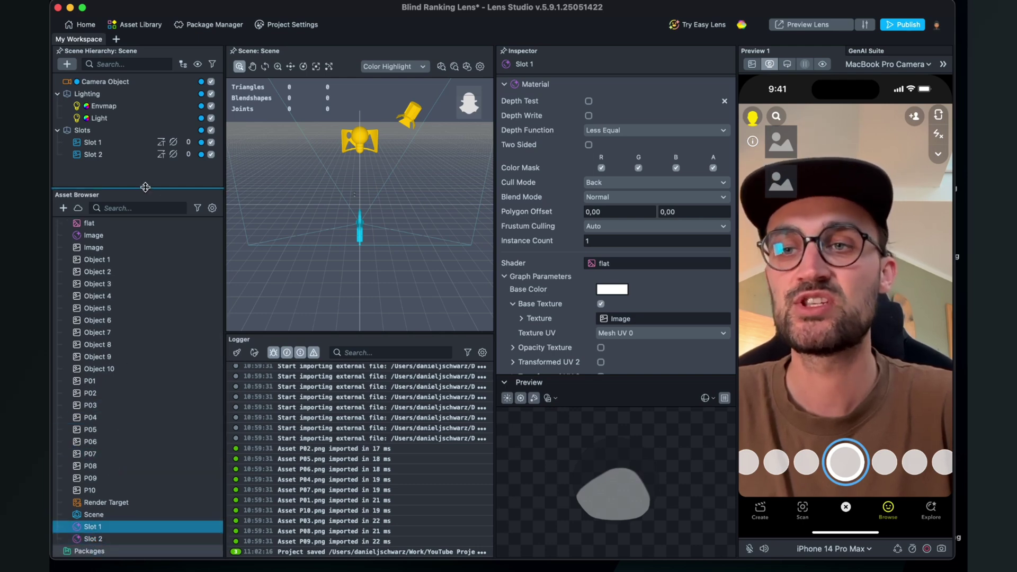
left_click_drag(141, 190, 137, 395)
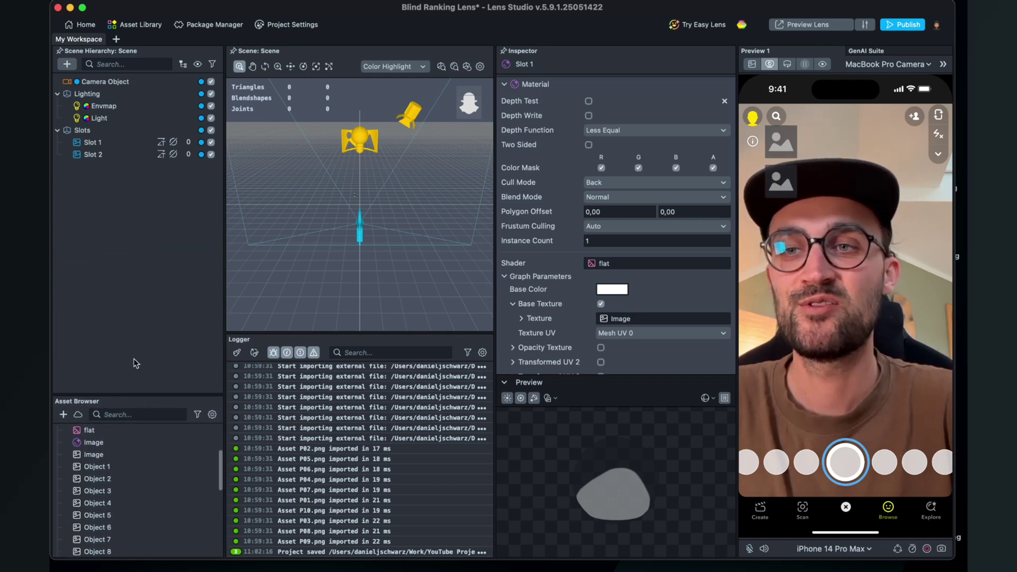
- Assign the Slot 2 material to the Slot 2 object's image component
left_click(91, 154)
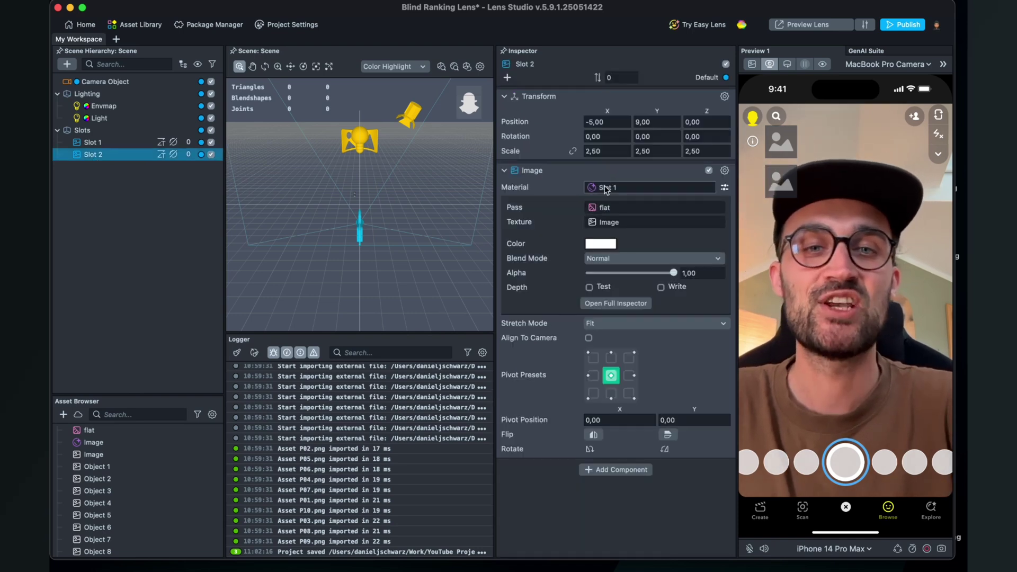
left_click(607, 188)
double_click(423, 196)
left_click(429, 231)
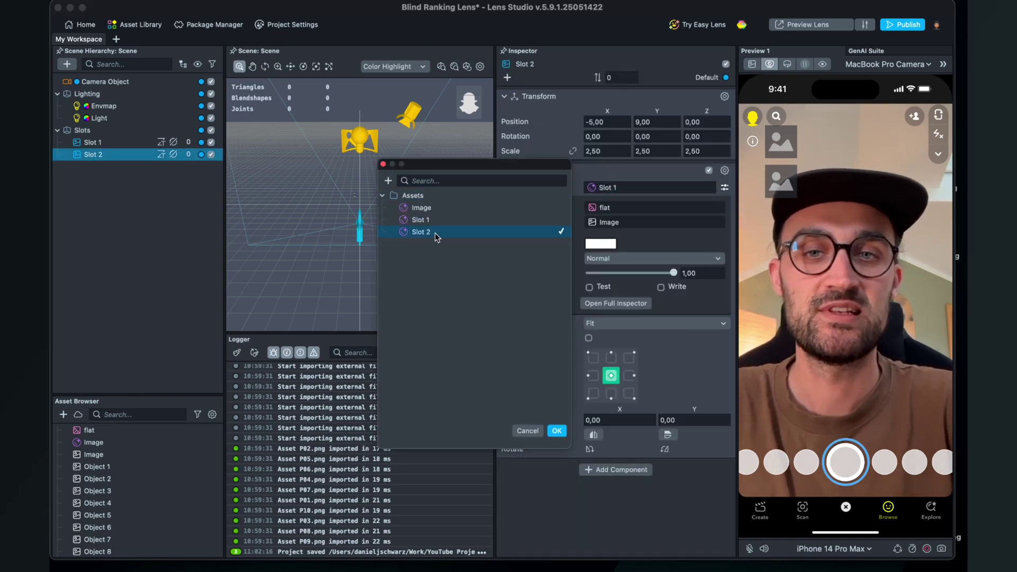
left_click(557, 430)
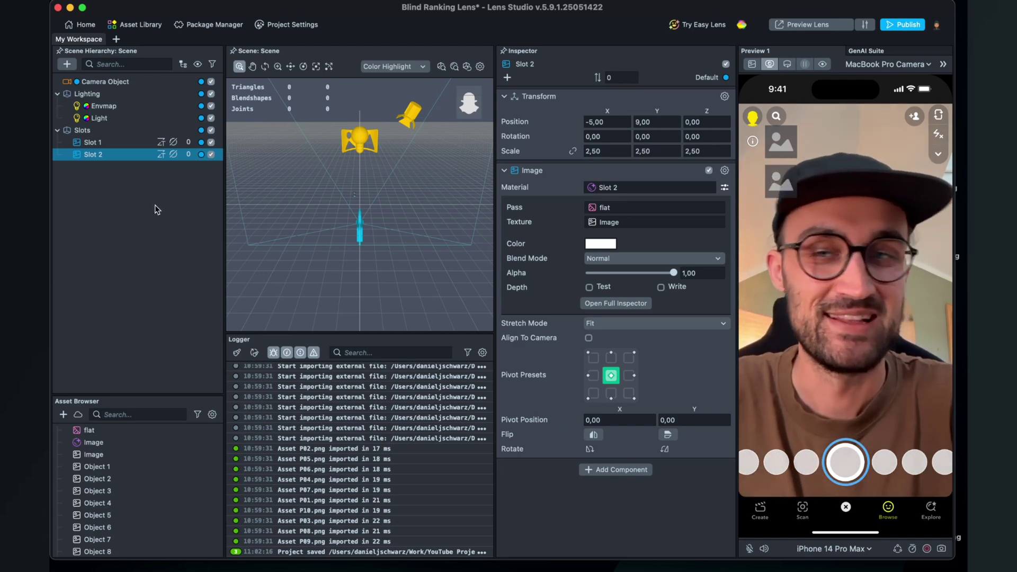
- Duplicate the Slot 2 object eight times to create Slot 3 through Slot 10
key("ctrl+d")
key("ctrl+d")
key("ctrl+d")
key("ctrl+d")
key("ctrl+d")
key("ctrl+d")
key("ctrl+d")
key("ctrl+d")
- Stack Slots 3 to 10 below Slot 2 at Y intervals of 3, with Slot 10 at Y -15, and save the project
left_click(93, 191)
left_click(593, 122)
key("Tab")
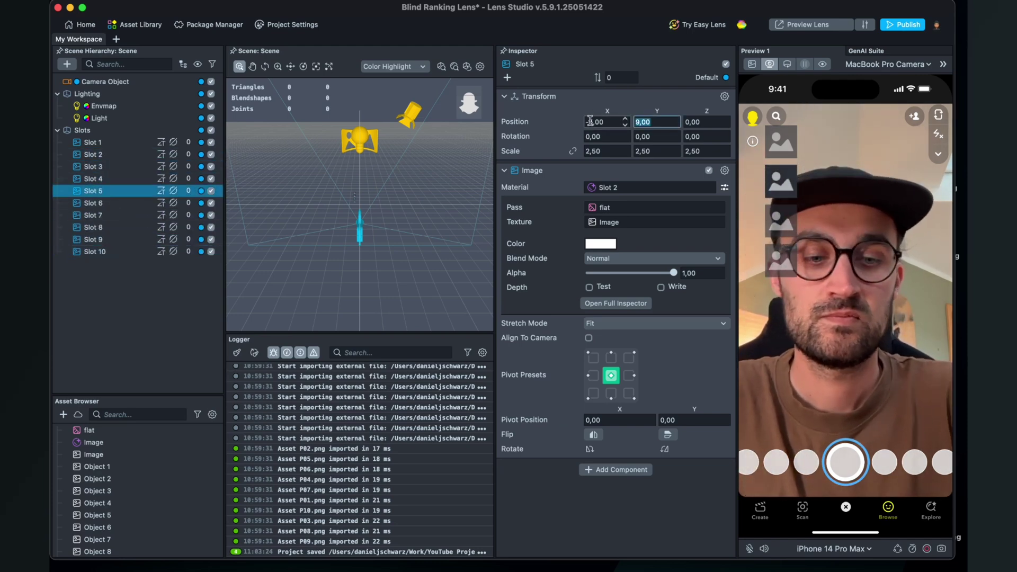
left_click(93, 251)
left_click(593, 122)
key("Tab")
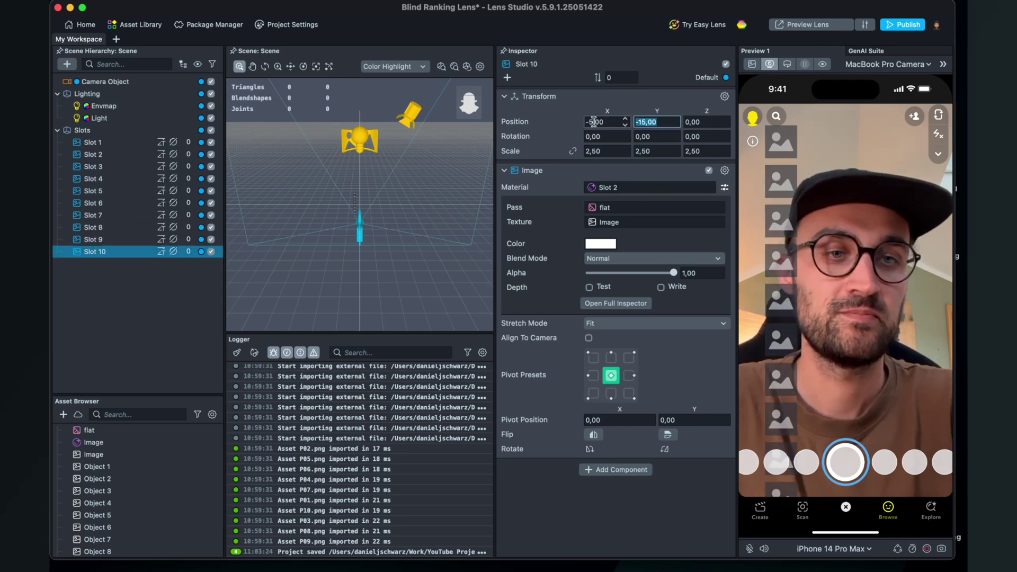
key("Return")
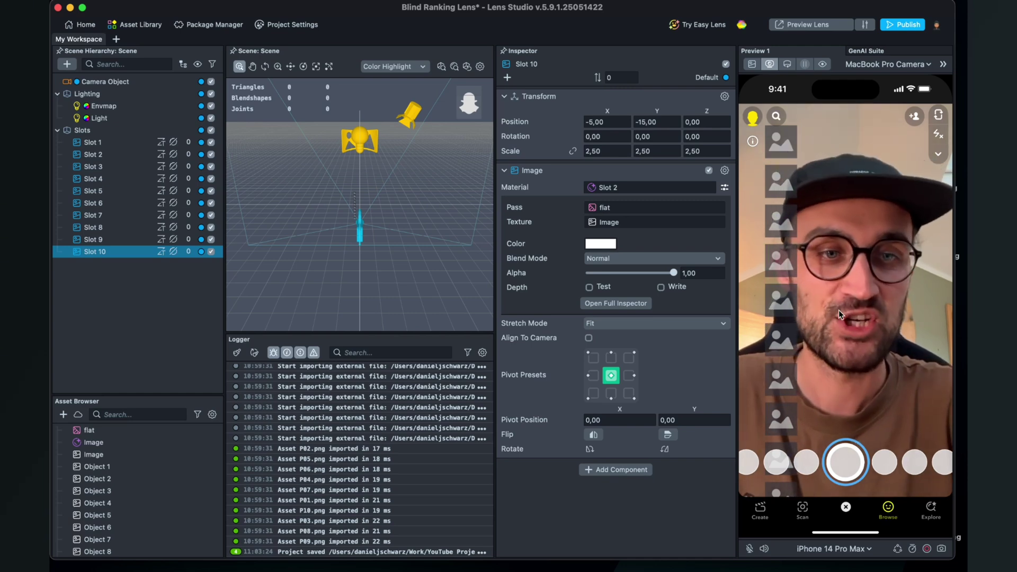
key("super+s")
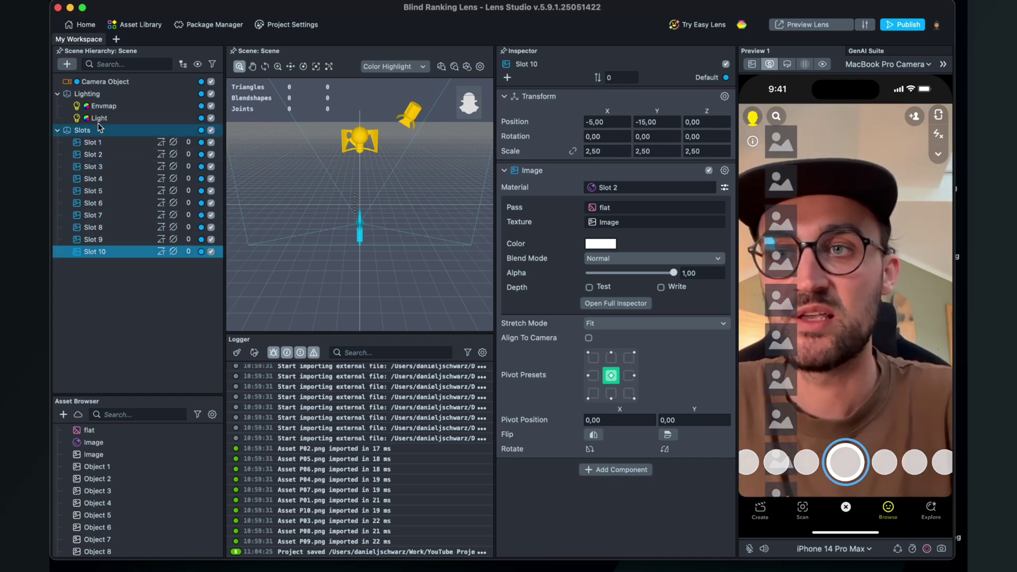
- Try a uniform scale of 0.9 on the Slots parent object
left_click(85, 130)
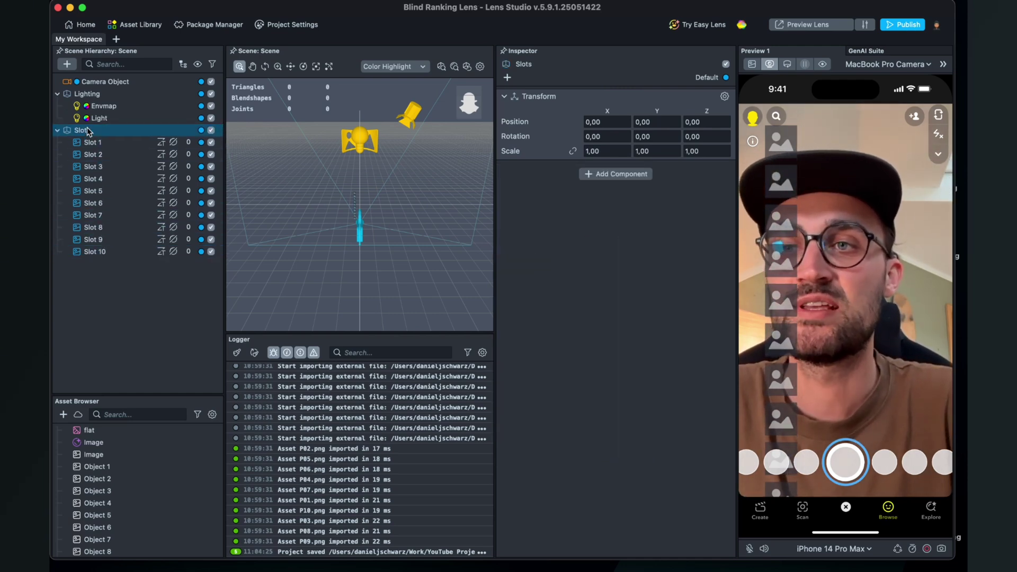
left_click(593, 151)
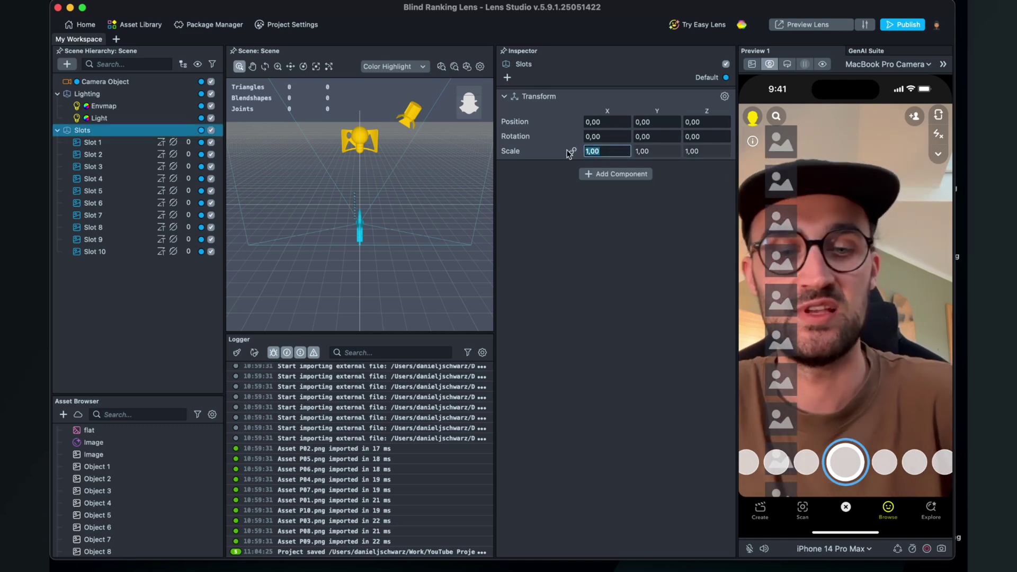
type("0,")
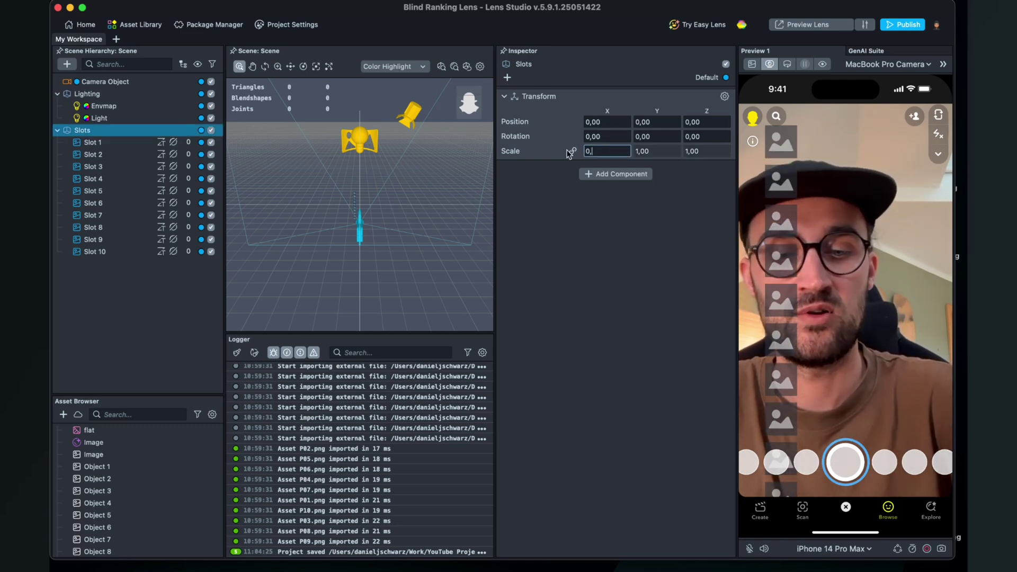
type("9")
key("Return")
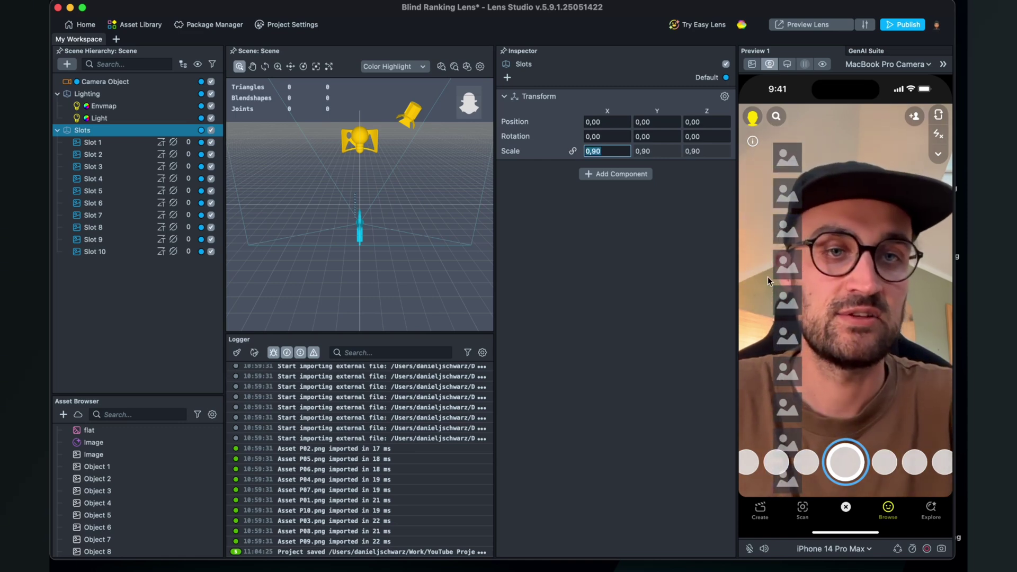
- Set the Slots parent's uniform scale to 0.8 and move it to X position -1 and Y position 2
type("0,")
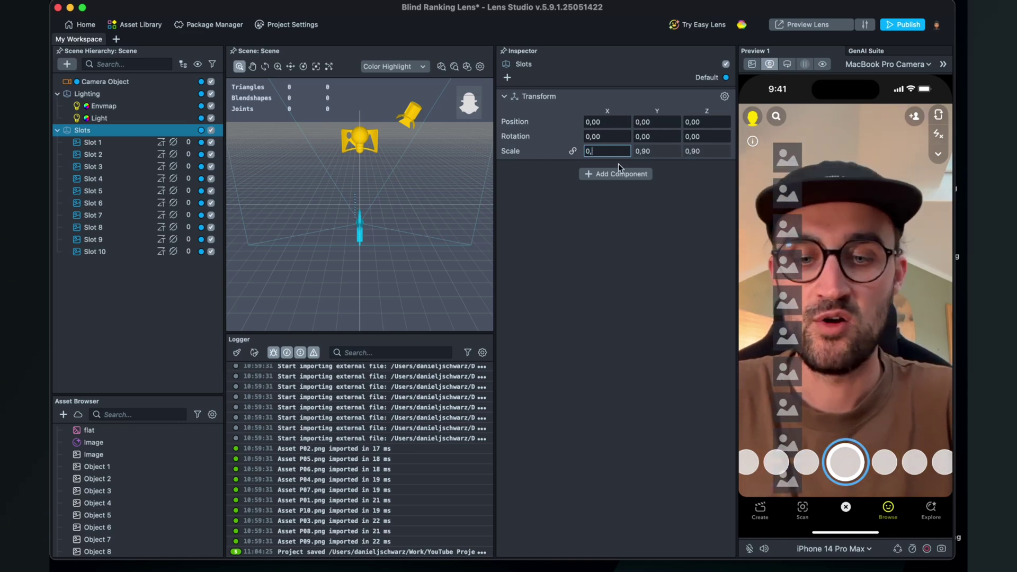
type("8")
key("Return")
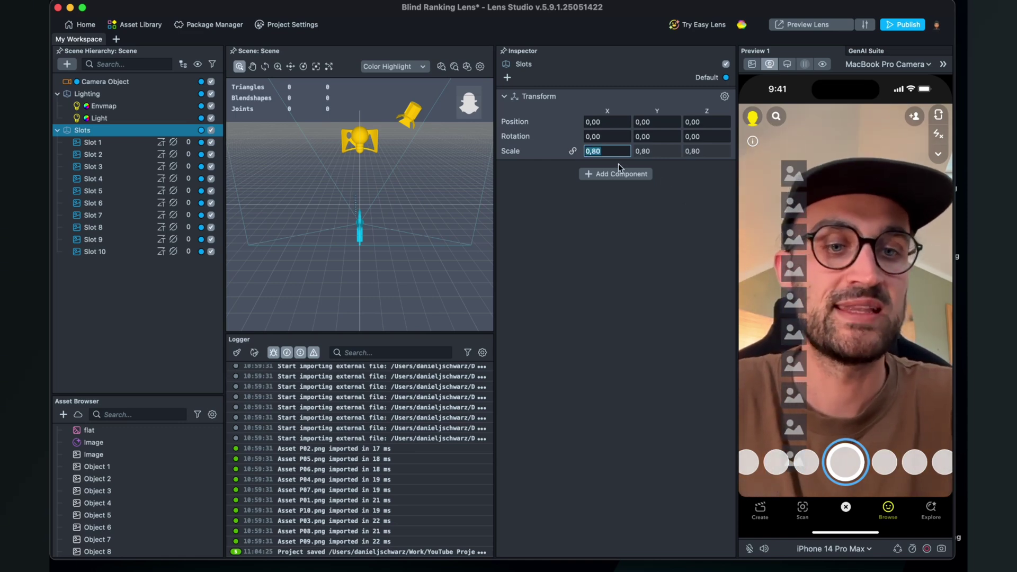
left_click(648, 125)
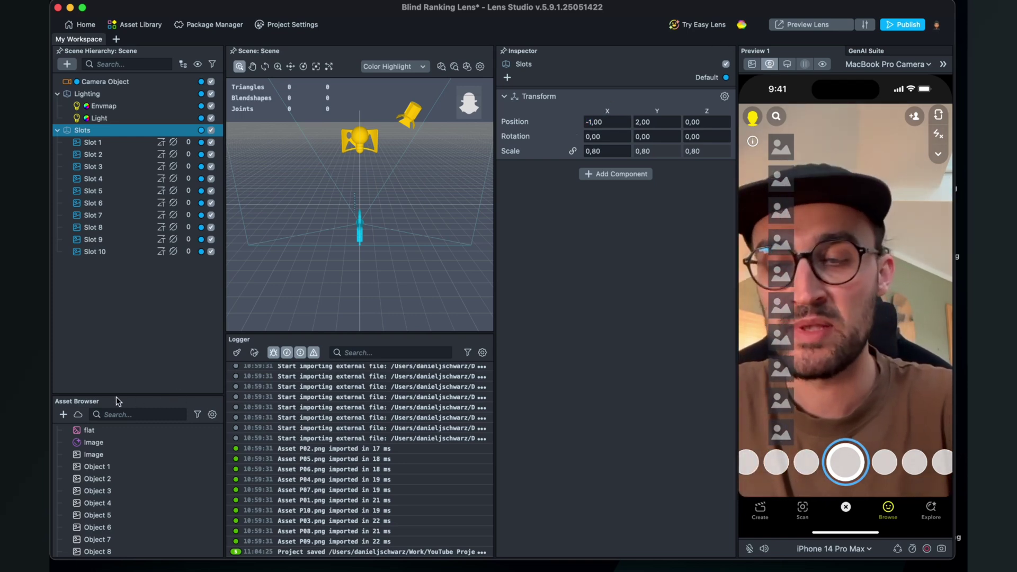
- Duplicate the Slot 2 material in the project assets to make a Slot 3 material
left_click_drag(116, 394, 122, 275)
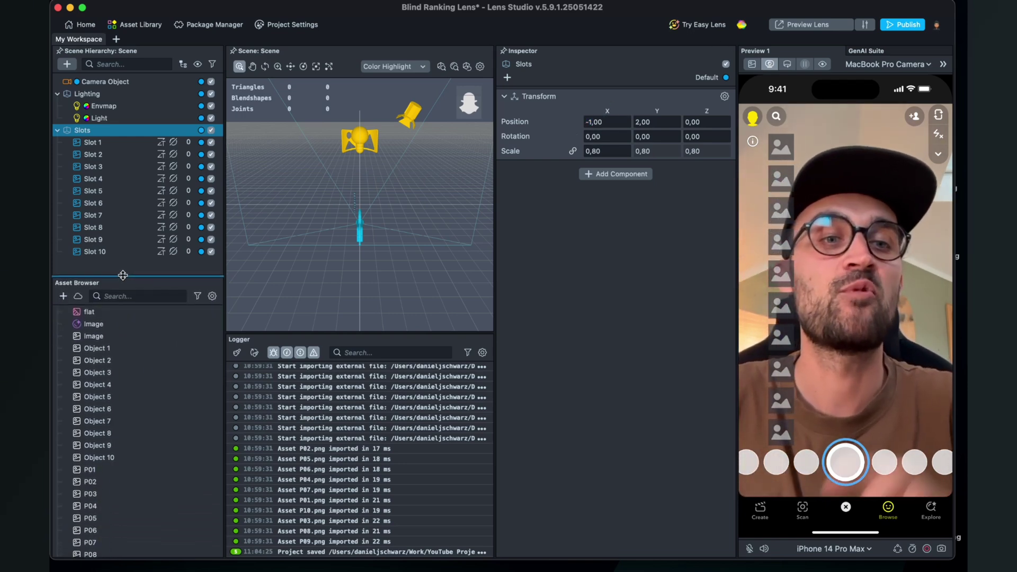
left_click(114, 421)
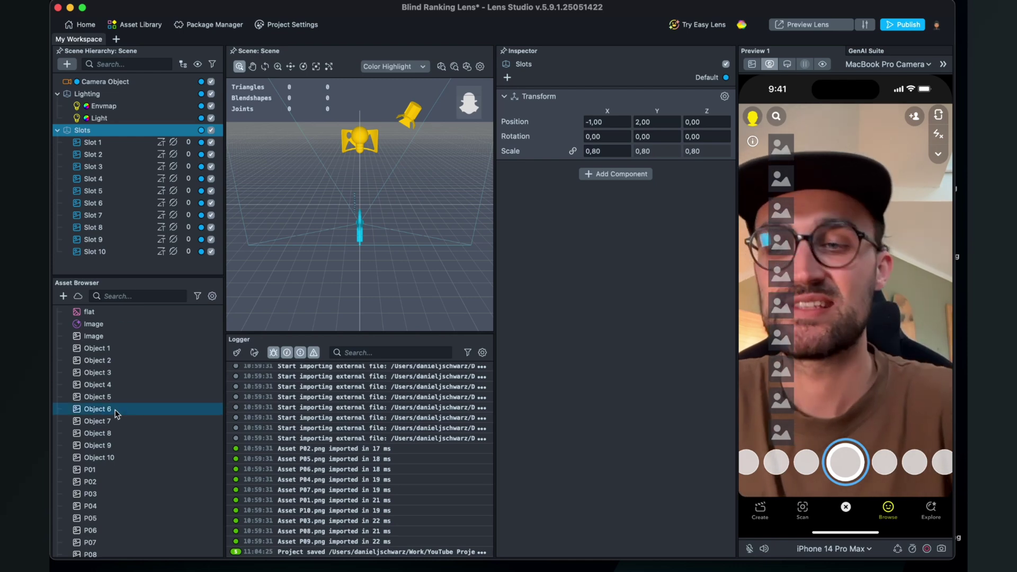
scroll(117, 421, "down", 3)
left_click(110, 539)
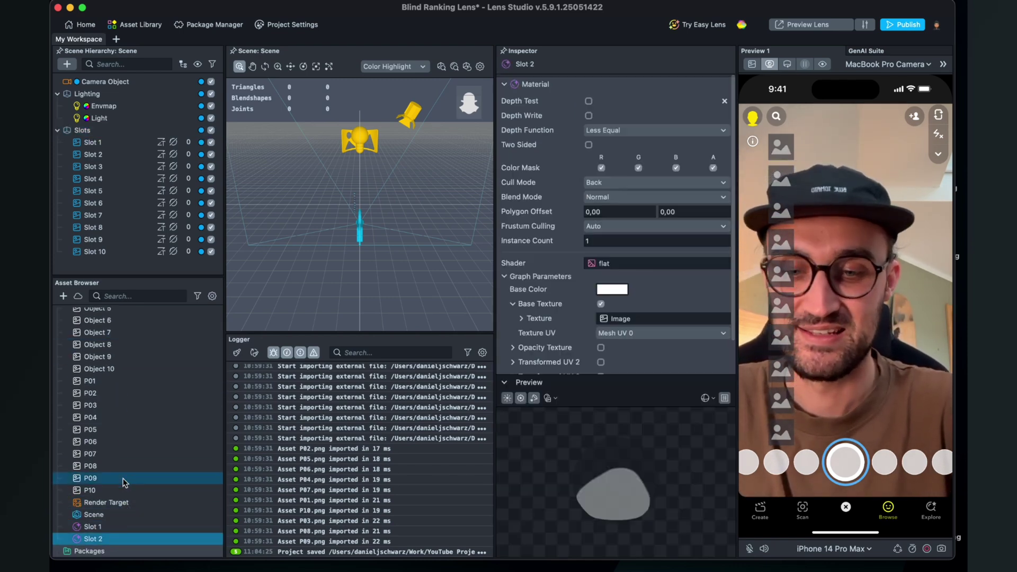
scroll(123, 482, "down", 2)
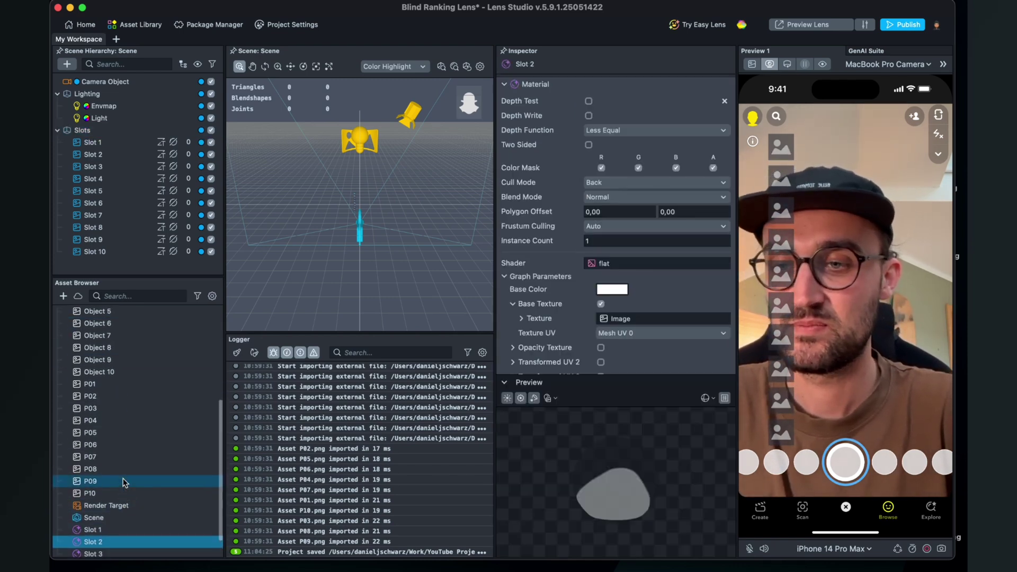
- Assign the Slot 3 material to the Slot 3 image object
scroll(123, 482, "down", 3)
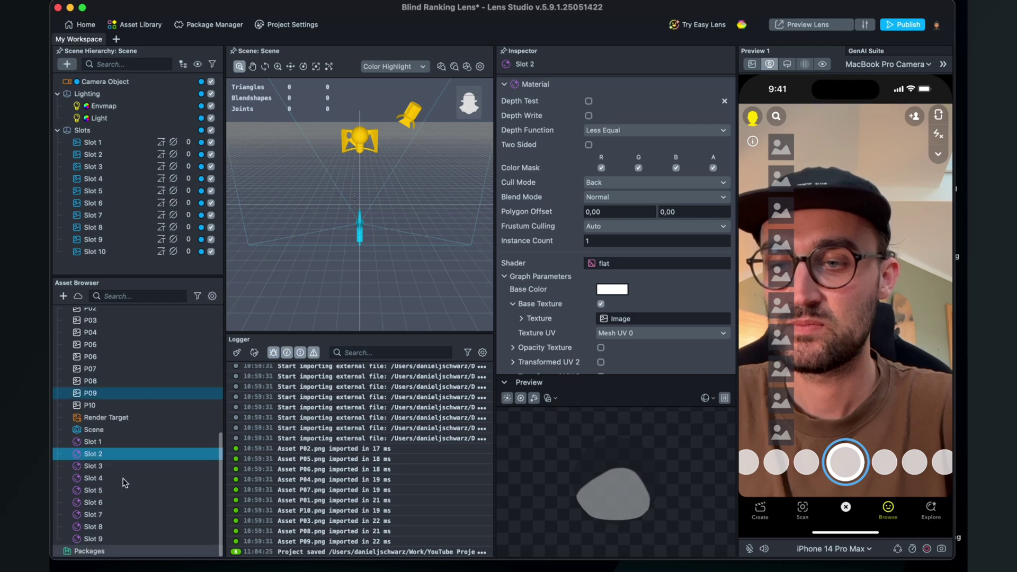
scroll(123, 482, "down", 1)
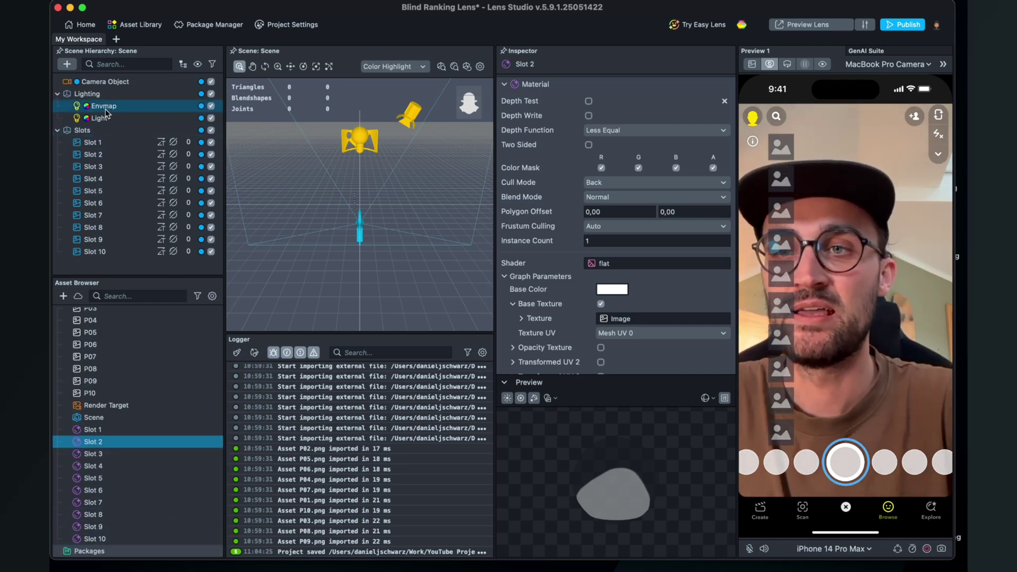
left_click(99, 156)
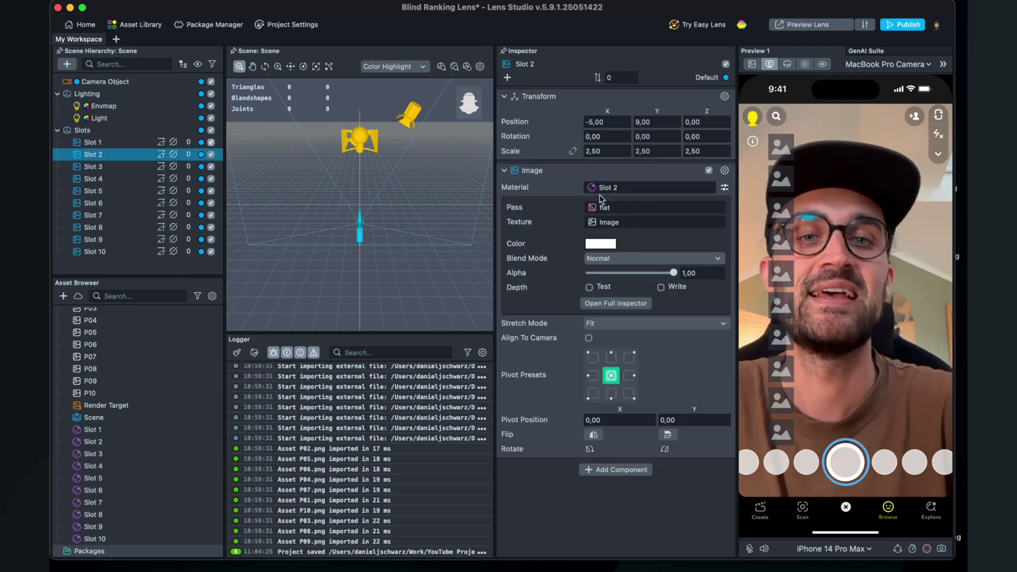
left_click(109, 167)
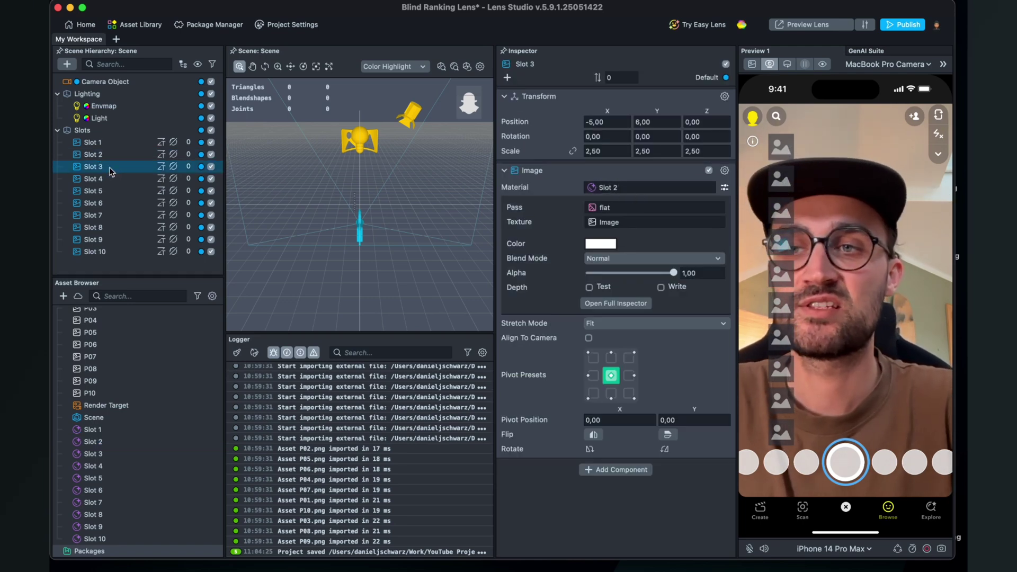
left_click(585, 187)
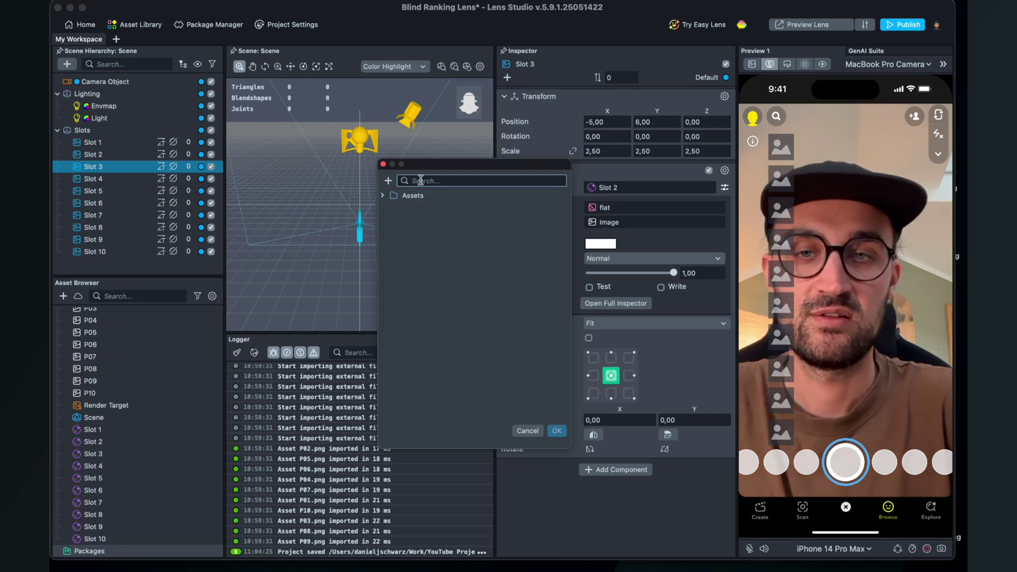
type("3")
left_click(423, 206)
left_click(556, 430)
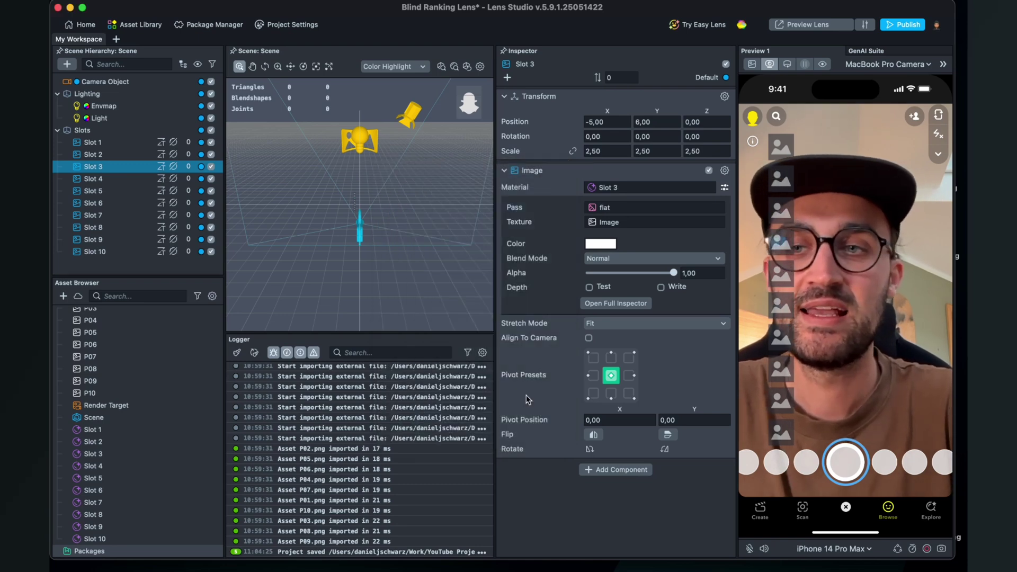
- Assign the Slot 4 material to the Slot 4 image object
left_click(93, 178)
left_click(652, 188)
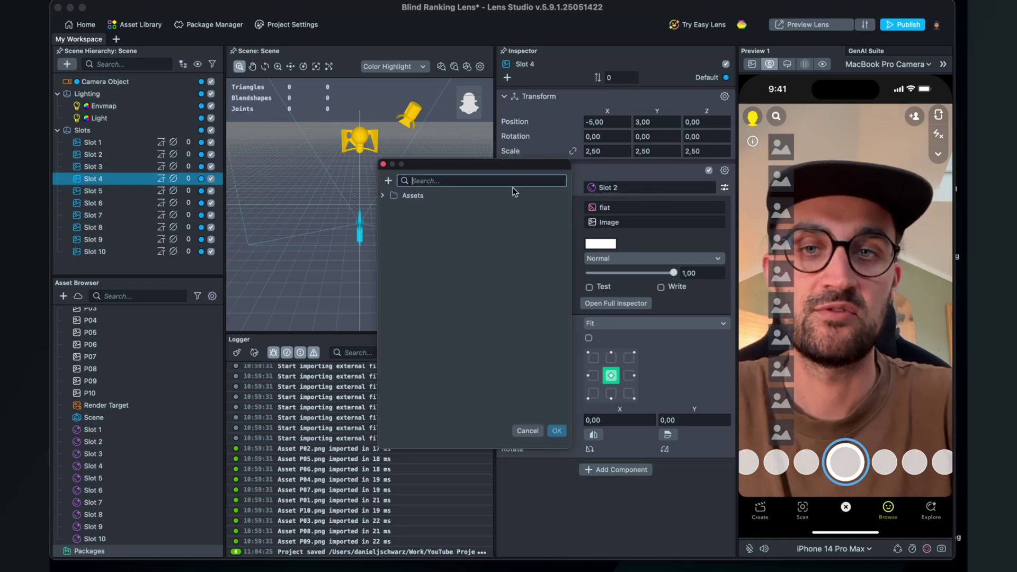
type("4")
left_click(422, 206)
left_click(557, 430)
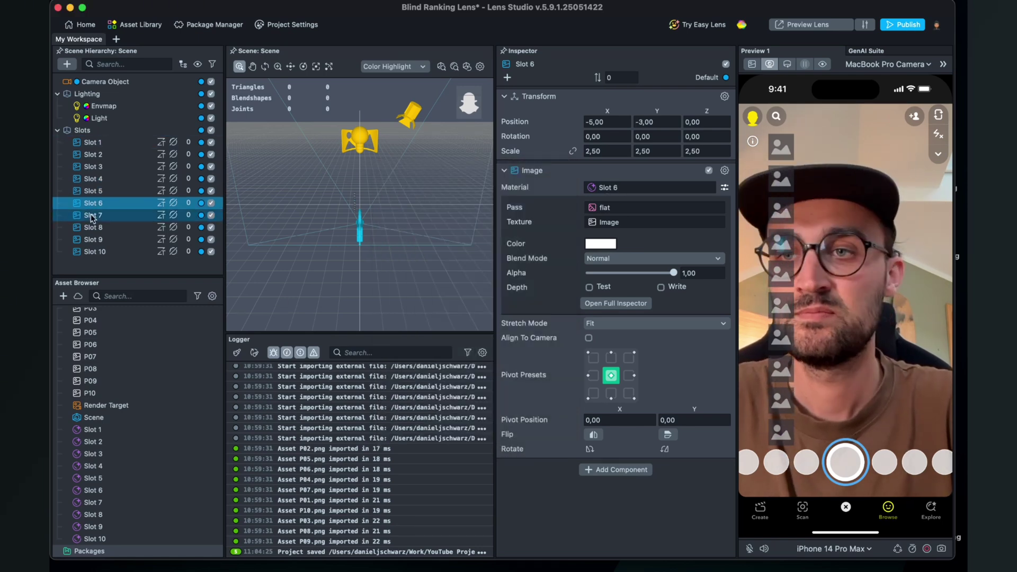
- Replace the material on the Slot 8 image object with the Slot 8 material
left_click(93, 227)
left_click(605, 189)
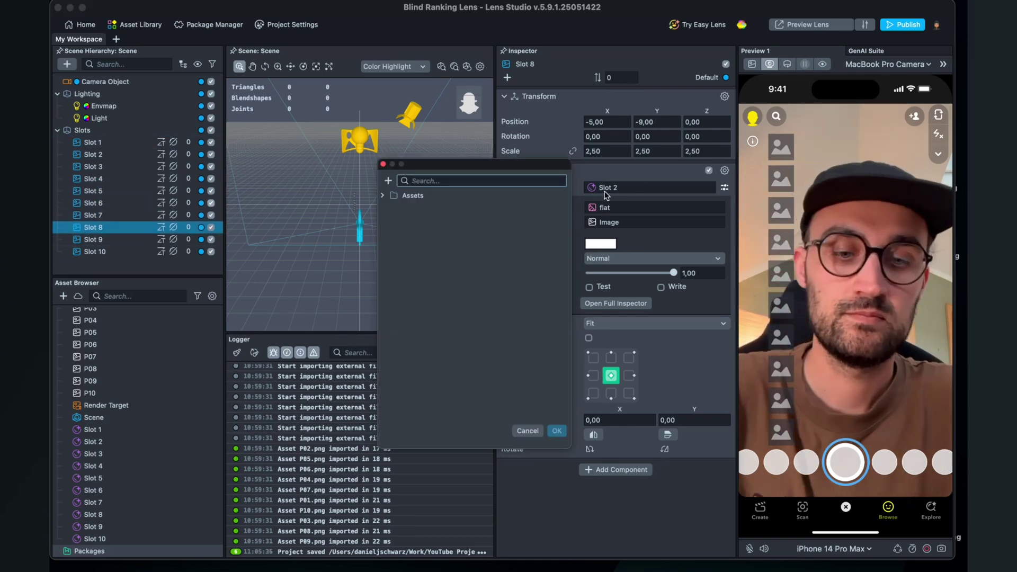
type("8")
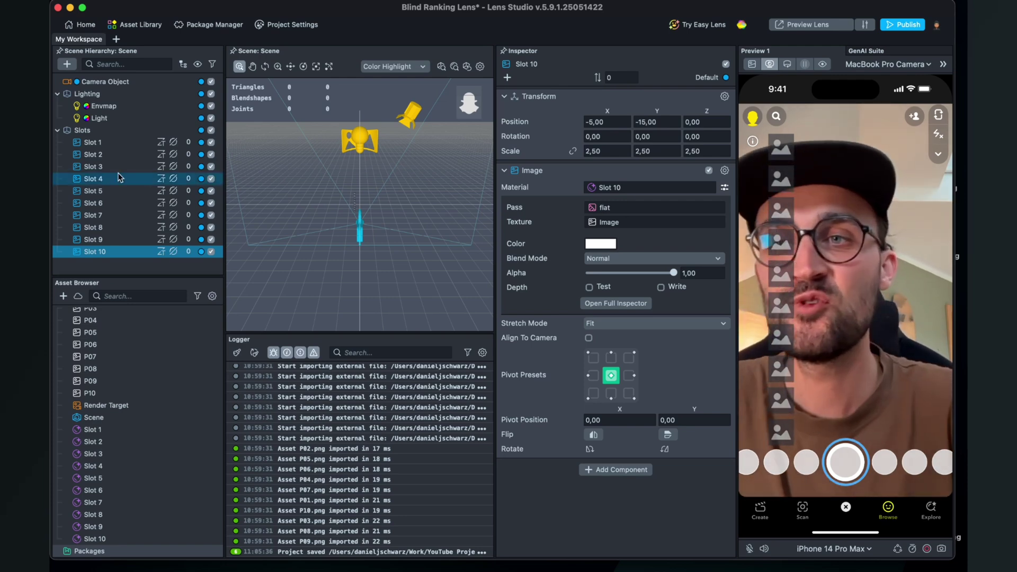
- Collapse the Slots group and add a Head Binding to the scene with an Image object inside it
left_click(57, 131)
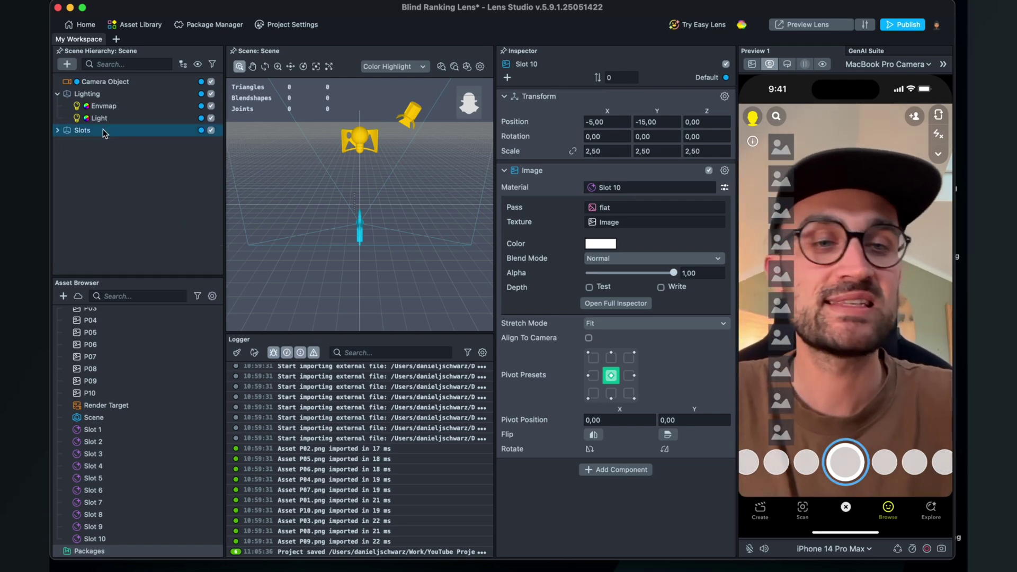
left_click(67, 65)
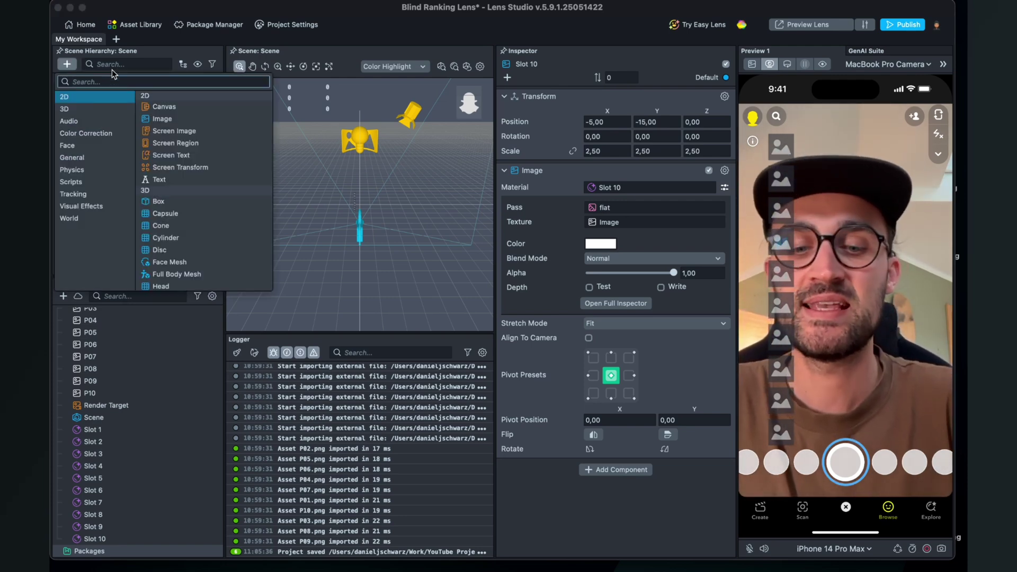
type("head")
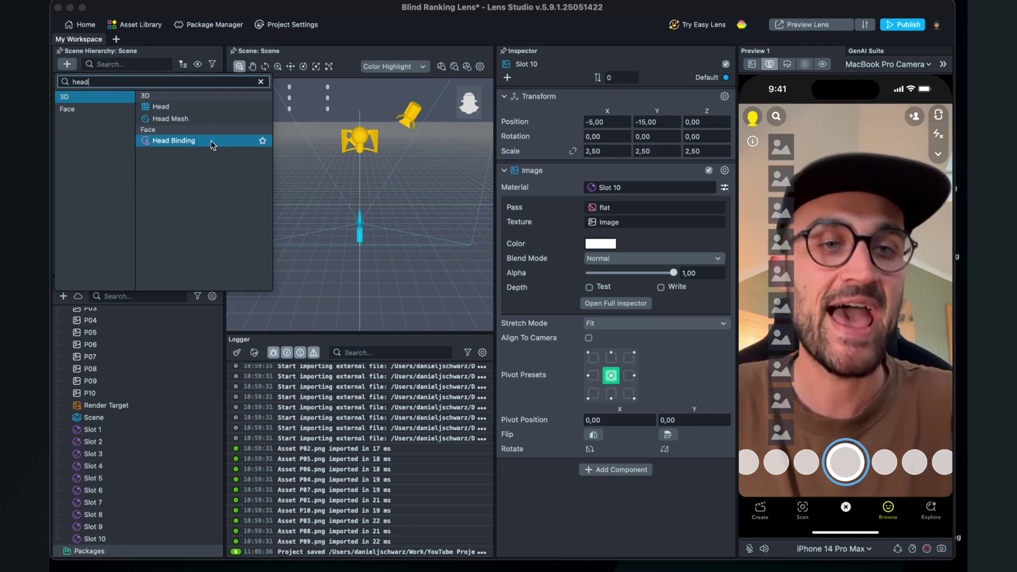
left_click(211, 141)
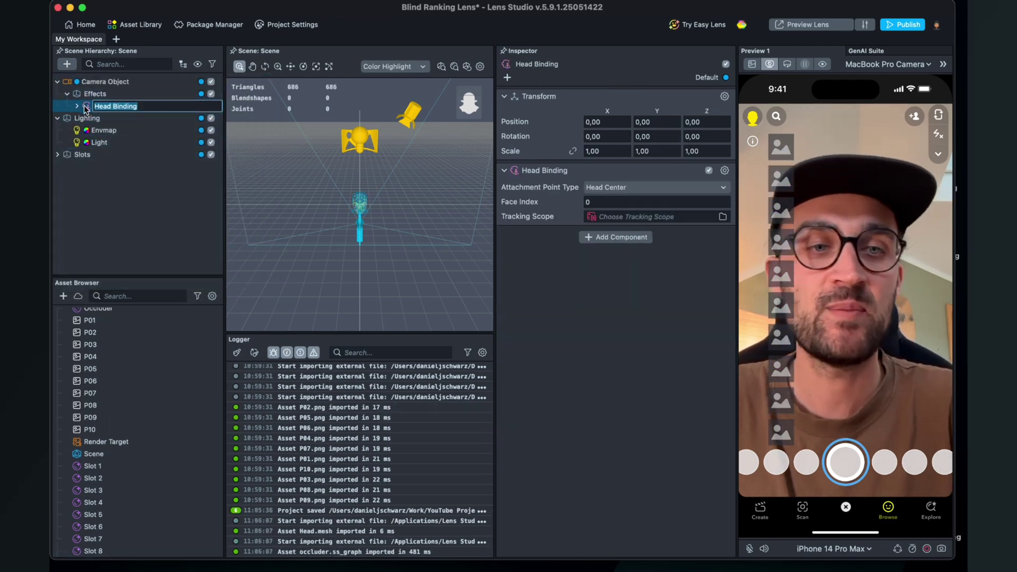
key("Return")
left_click(66, 64)
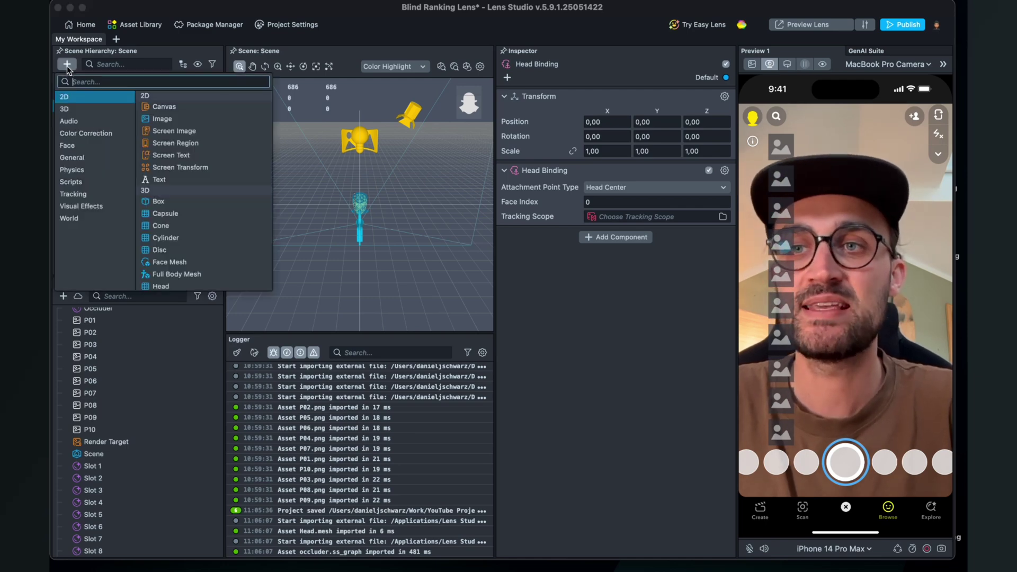
left_click(155, 122)
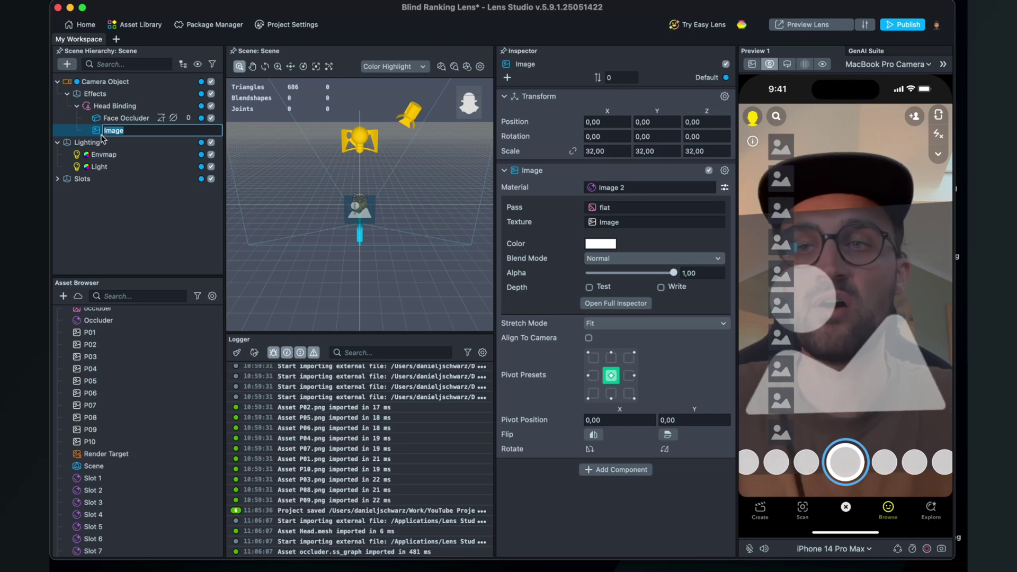
- Set the Head Binding's attachment point type to Forehead
left_click(122, 109)
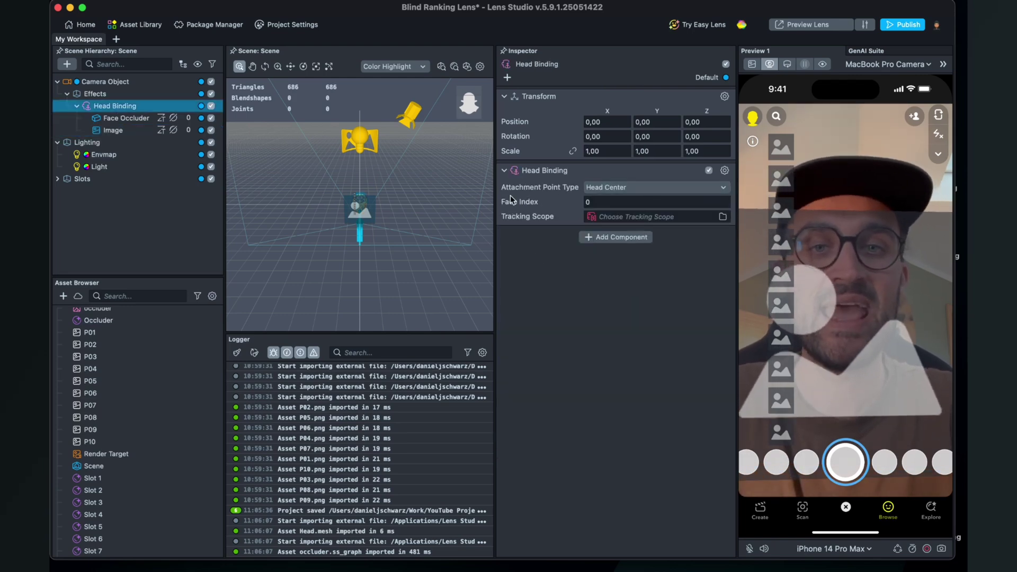
left_click(615, 190)
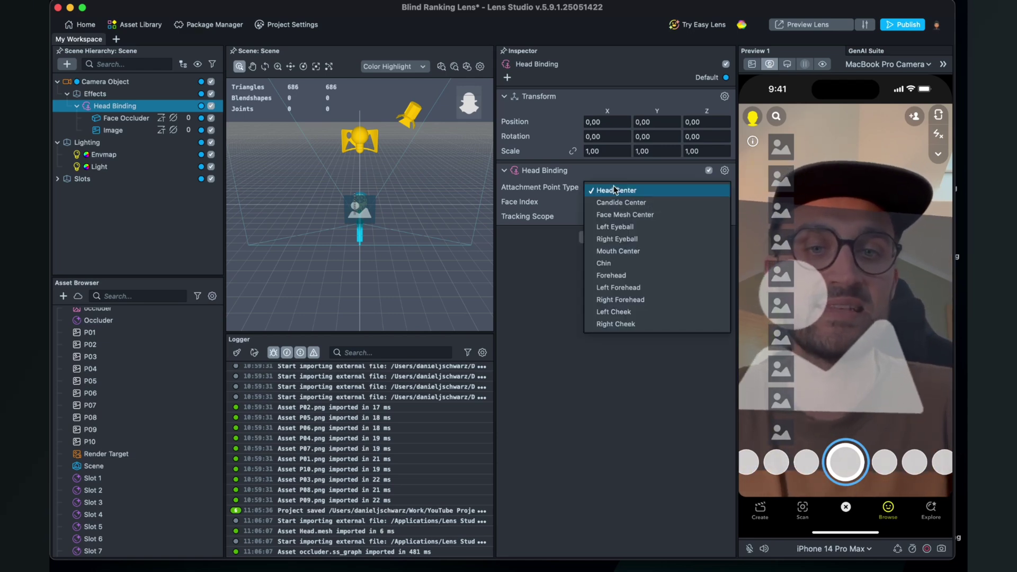
left_click(622, 275)
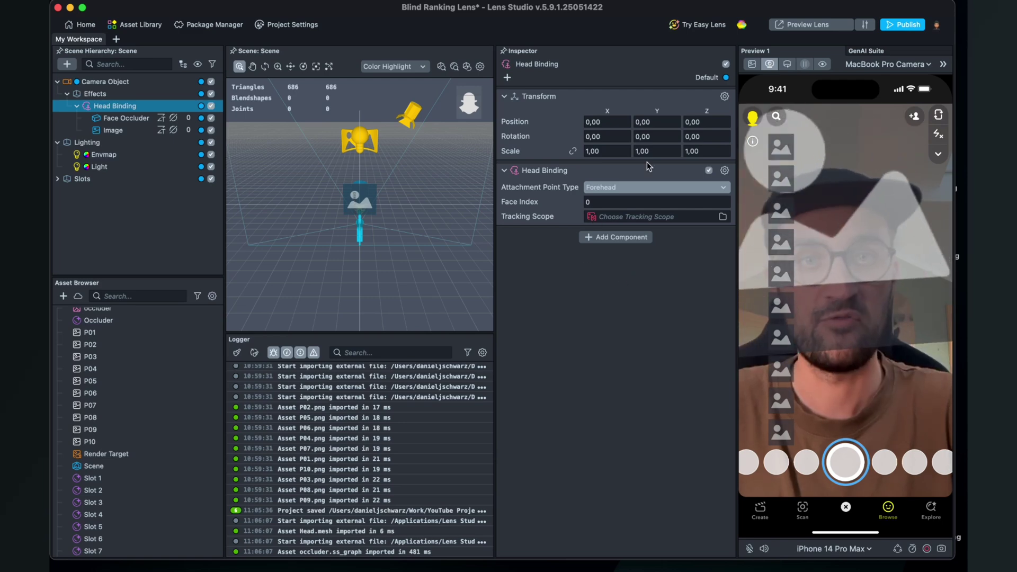
- Save the project and give the image under the Head Binding a uniform scale of 10 and a Y position of 3
left_click(104, 131)
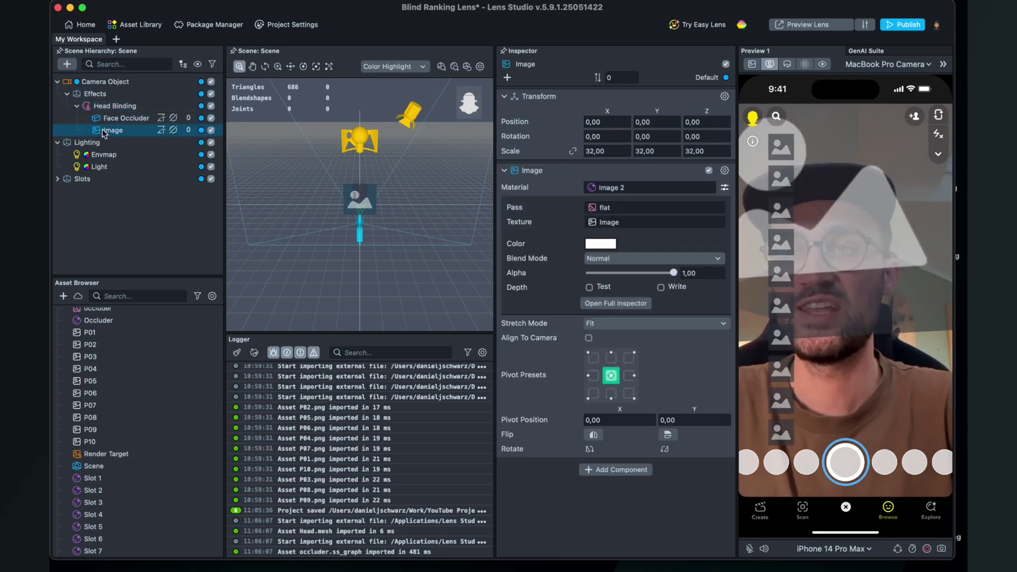
key("super+s")
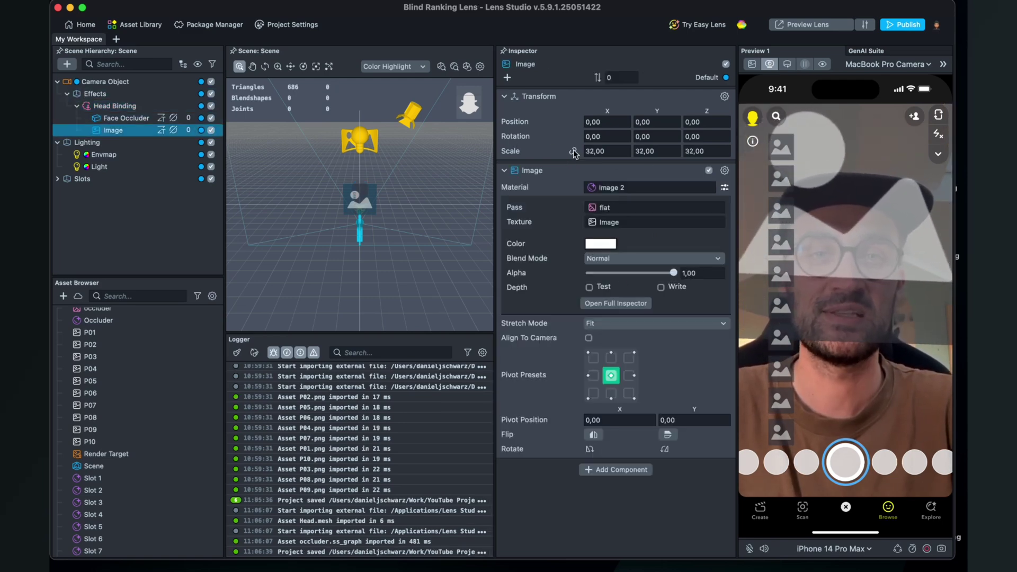
left_click(611, 154)
type("10")
key("Return")
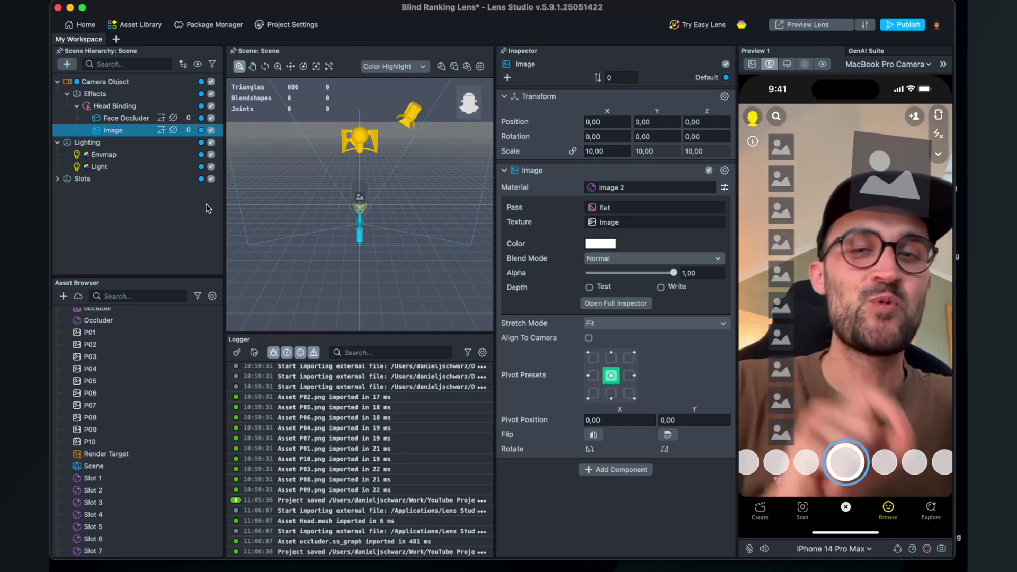
- Enlarge the asset list and add the Blind Ranking script to the scene hierarchy as its own object below Slots
left_click_drag(138, 275, 138, 229)
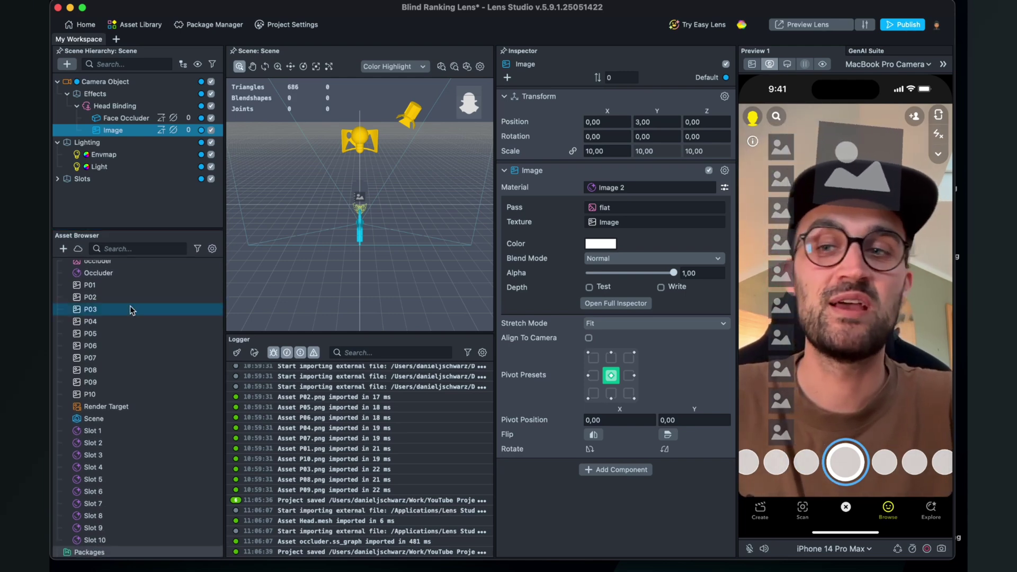
scroll(104, 410, "down", 1)
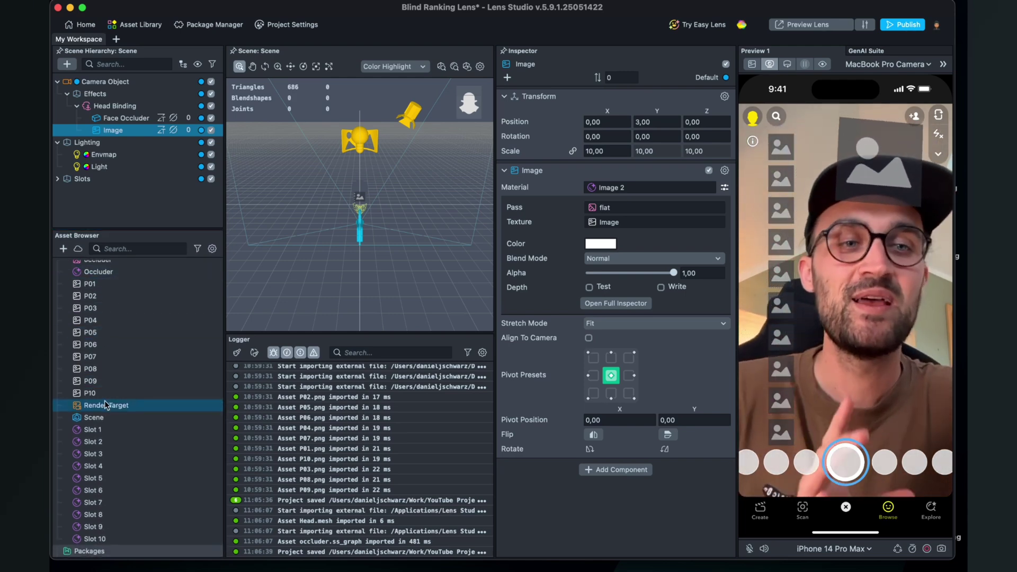
left_click(114, 380)
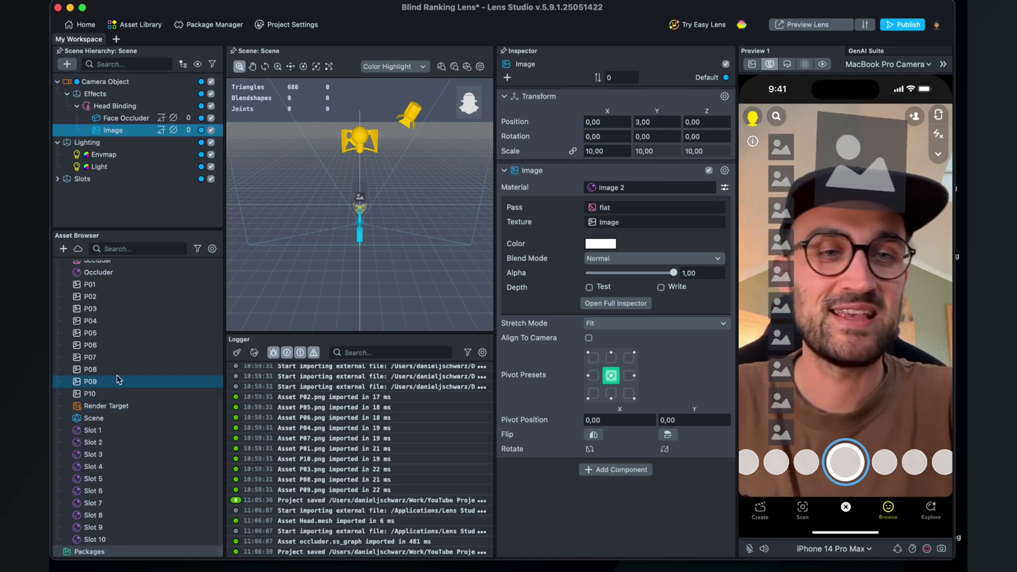
scroll(117, 377, "up", 3)
scroll(117, 377, "up", 8)
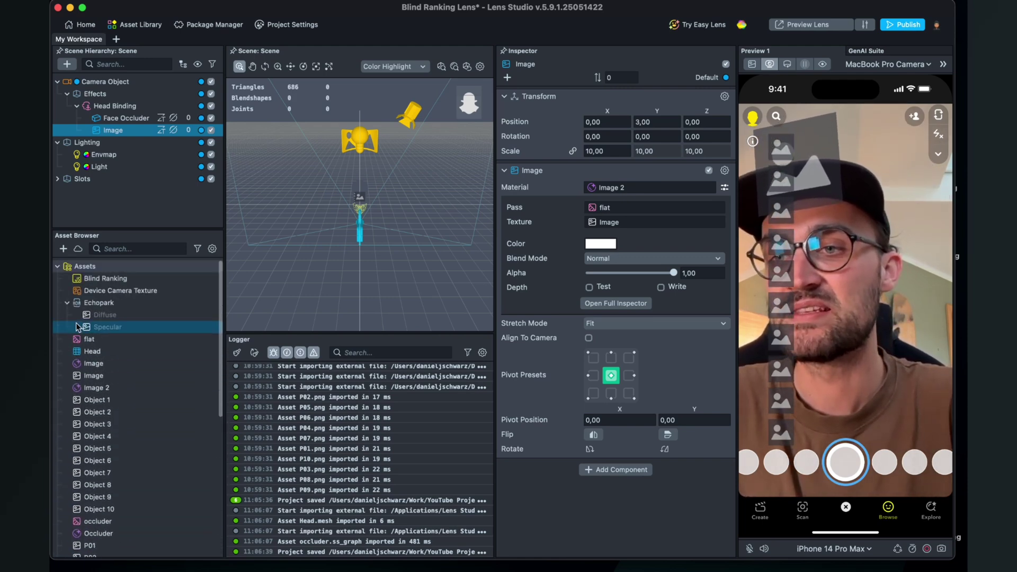
left_click(66, 303)
left_click(83, 291)
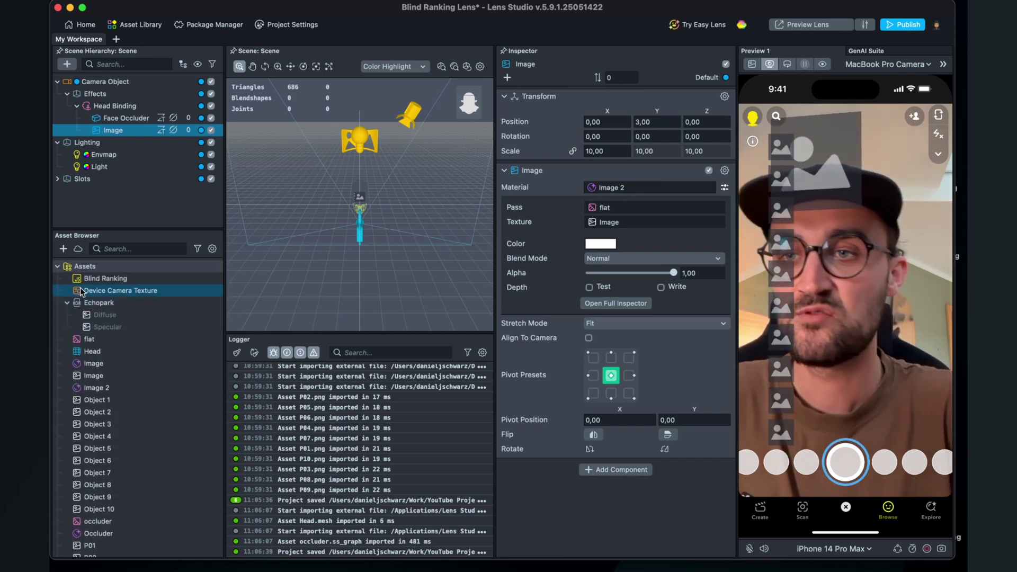
left_click(98, 281)
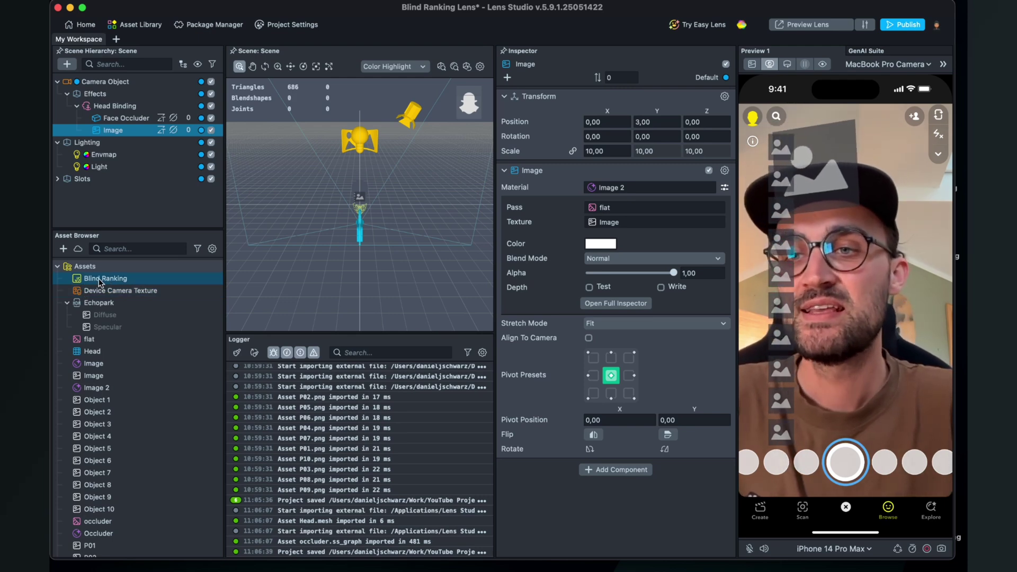
left_click(66, 300)
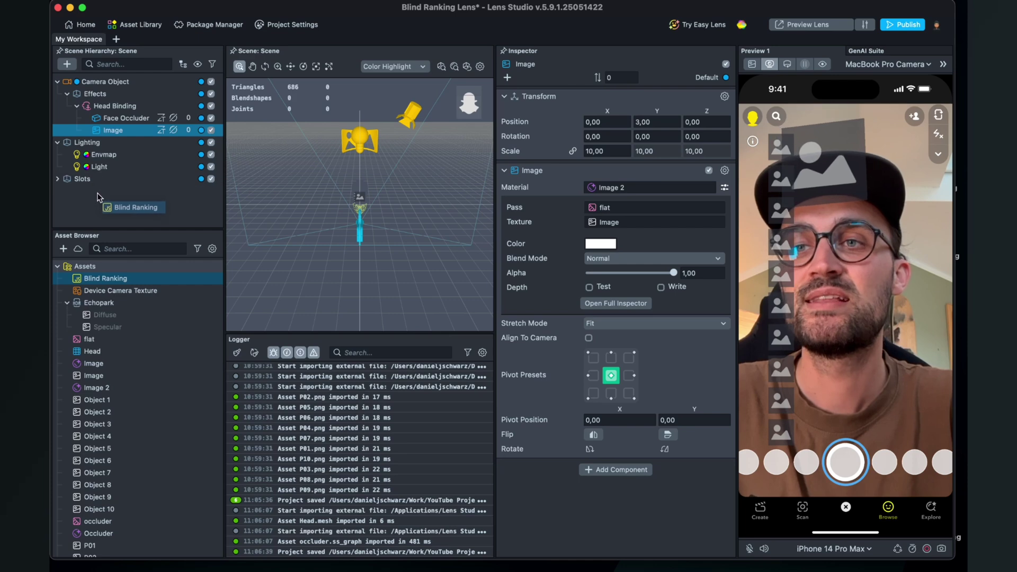
left_click_drag(95, 196, 95, 199)
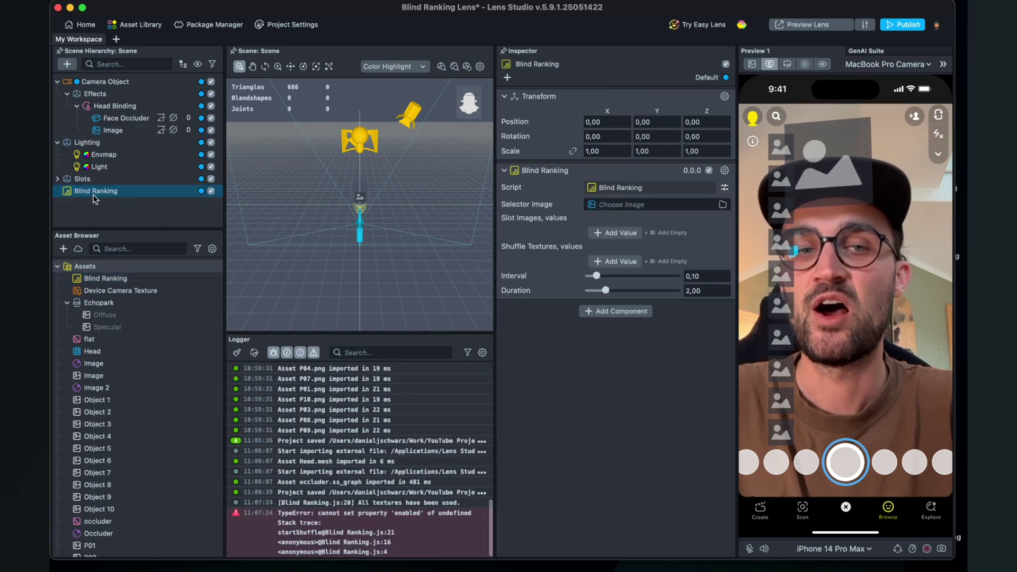
- Save the project and set the Blind Ranking script's Selector Image to the image under the Head Binding
left_click(88, 220)
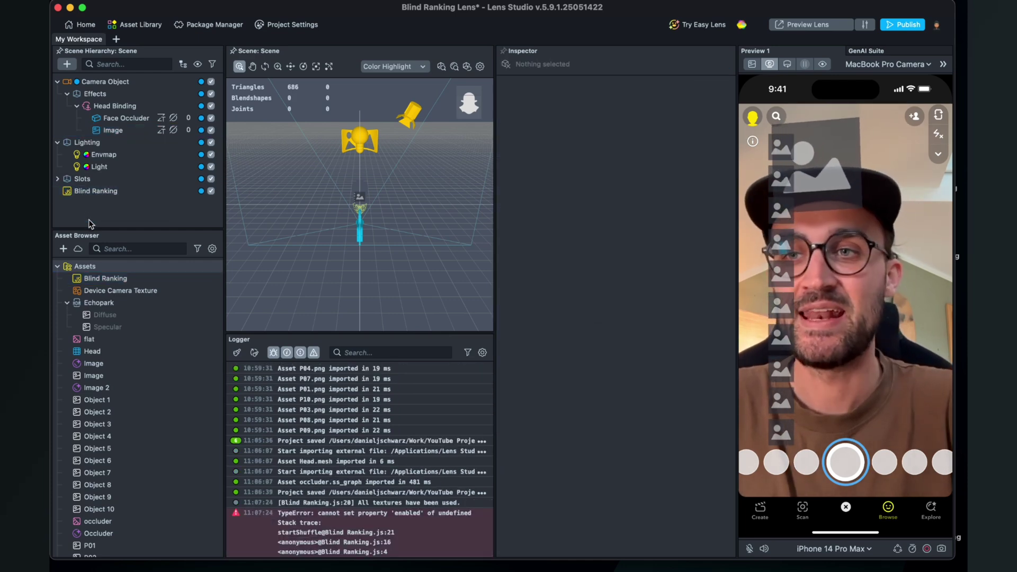
left_click(77, 193)
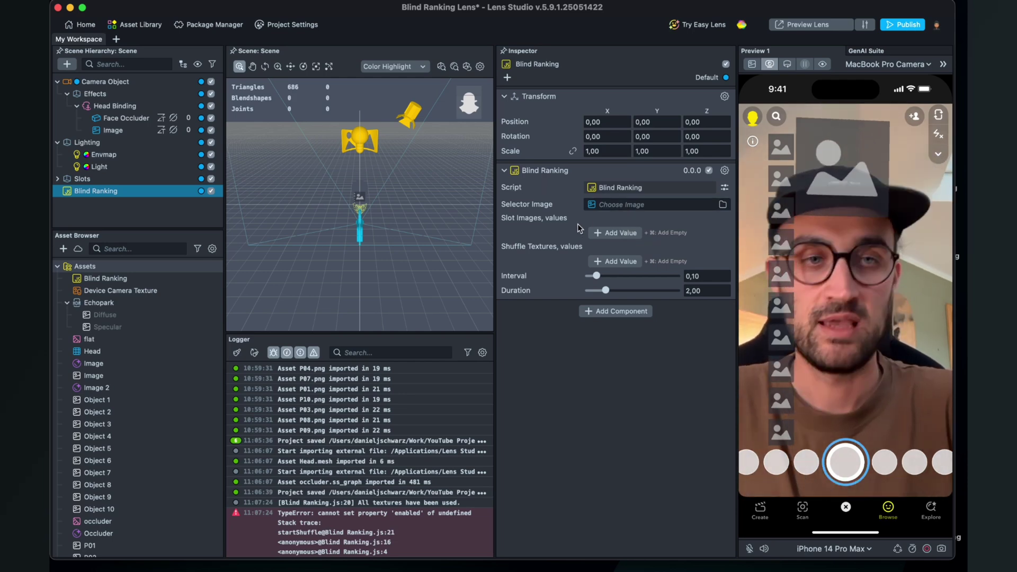
key("super+s")
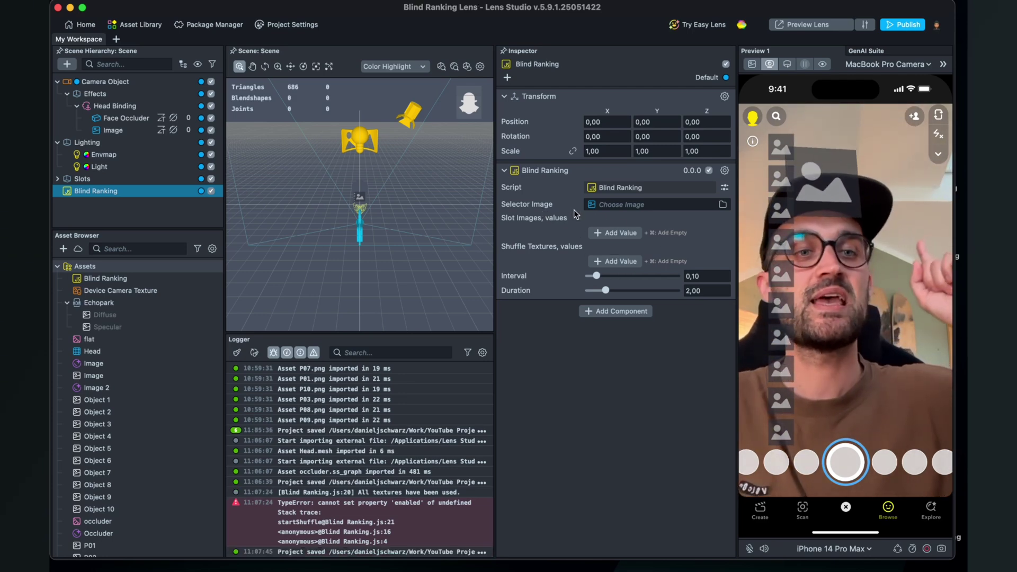
left_click(607, 206)
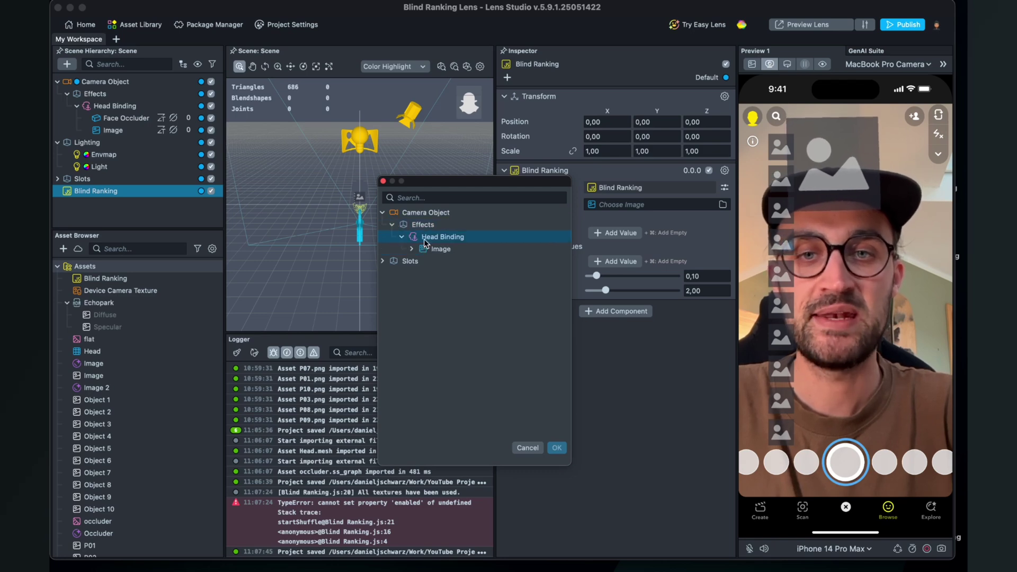
left_click(557, 448)
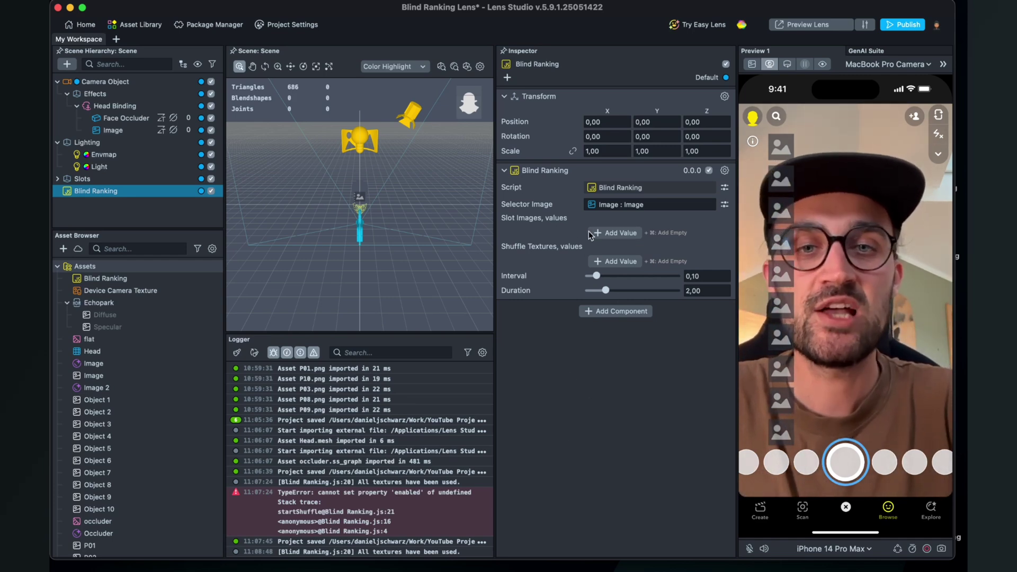
- Add the images Slot 1 through Slot 10 as the Blind Ranking script's Slot Images values
left_click(624, 234)
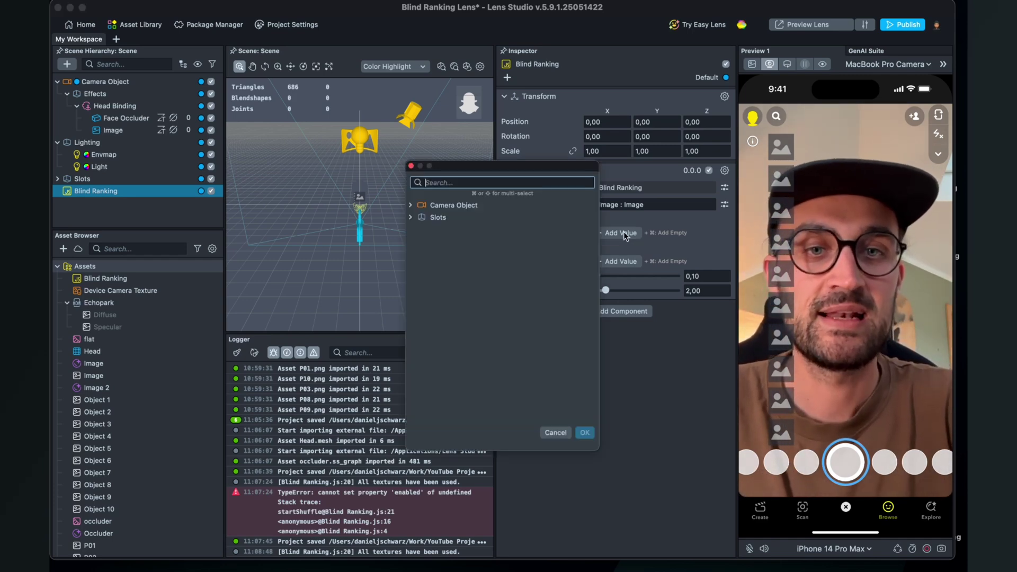
left_click_drag(549, 171, 430, 185)
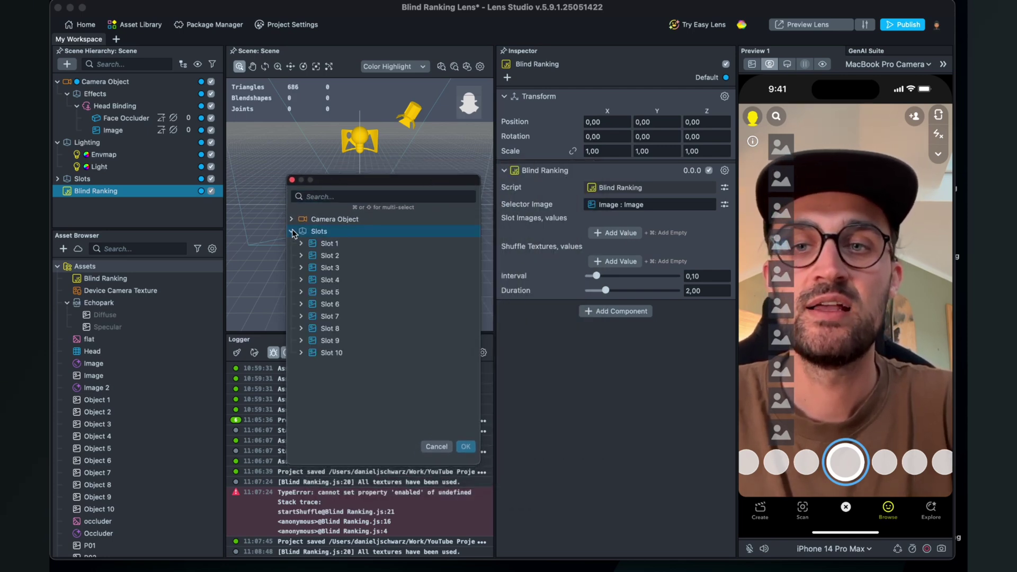
left_click(339, 353, "shift")
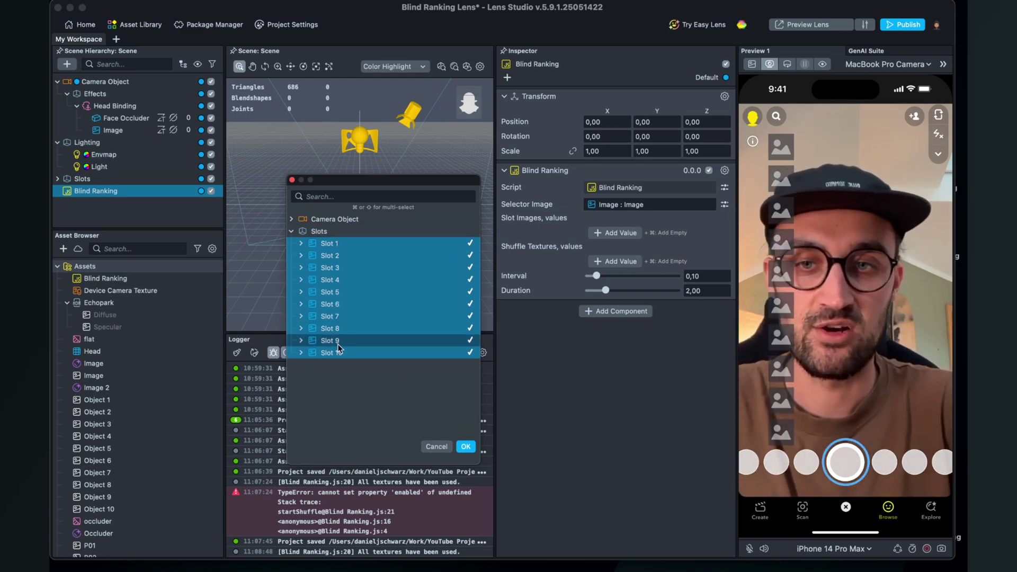
left_click(466, 446)
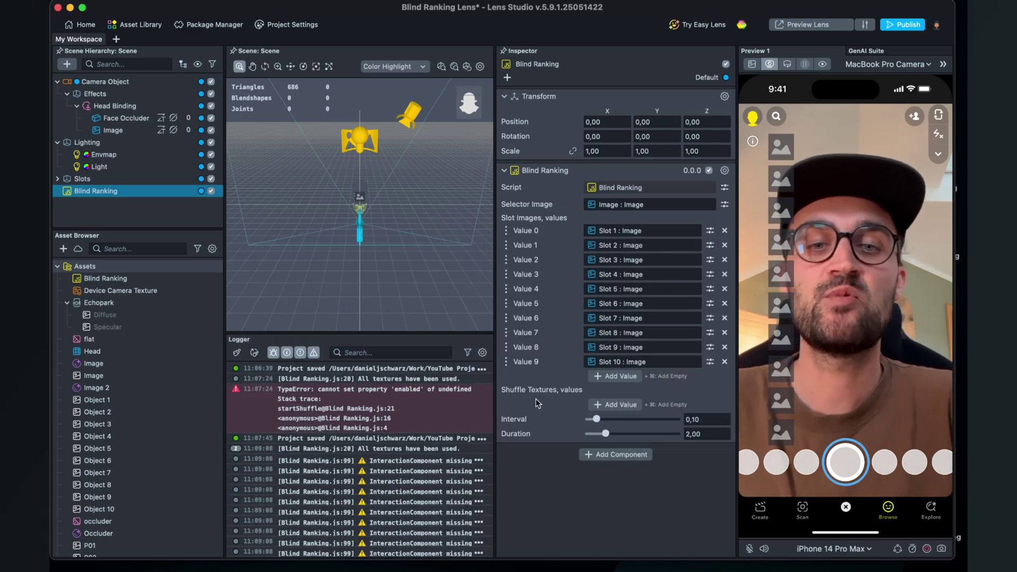
- Add the textures Object 1 through Object 10 as the script's Shuffle Textures values and save the project
left_click(603, 403)
left_click(441, 205)
left_click(410, 205)
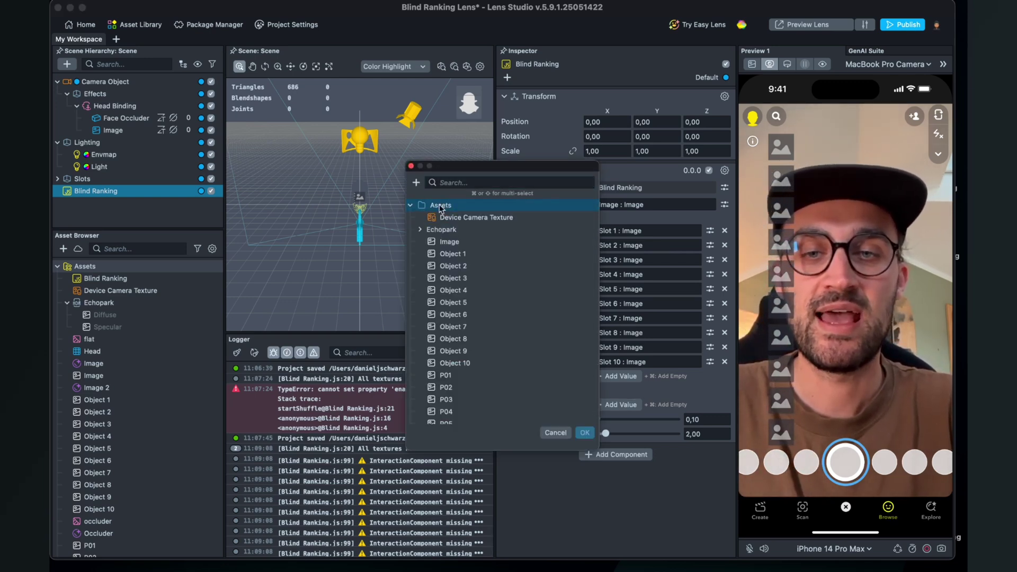
left_click(465, 364)
left_click(453, 253)
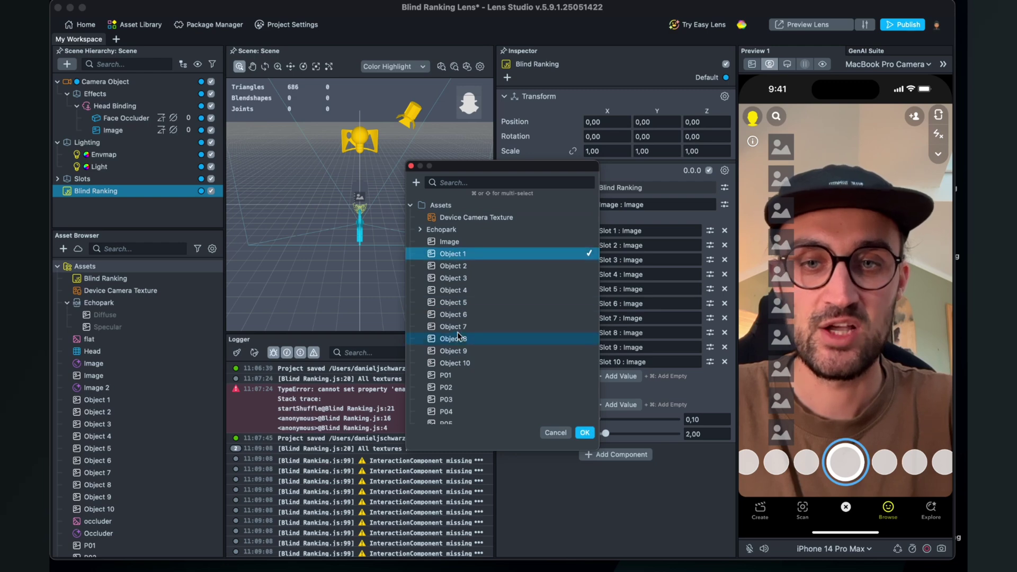
left_click(459, 365, "shift")
left_click(584, 433)
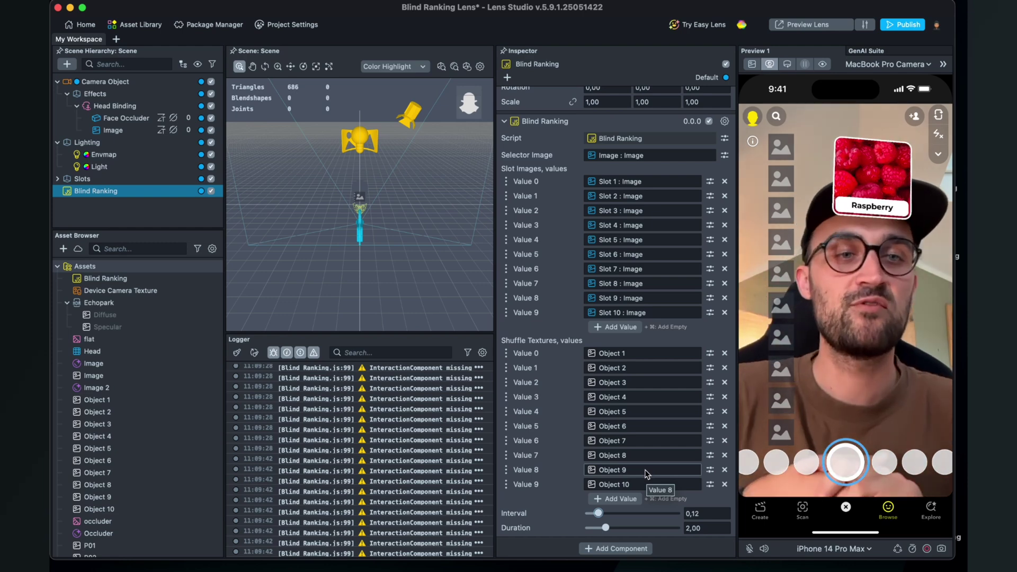
key("super+s")
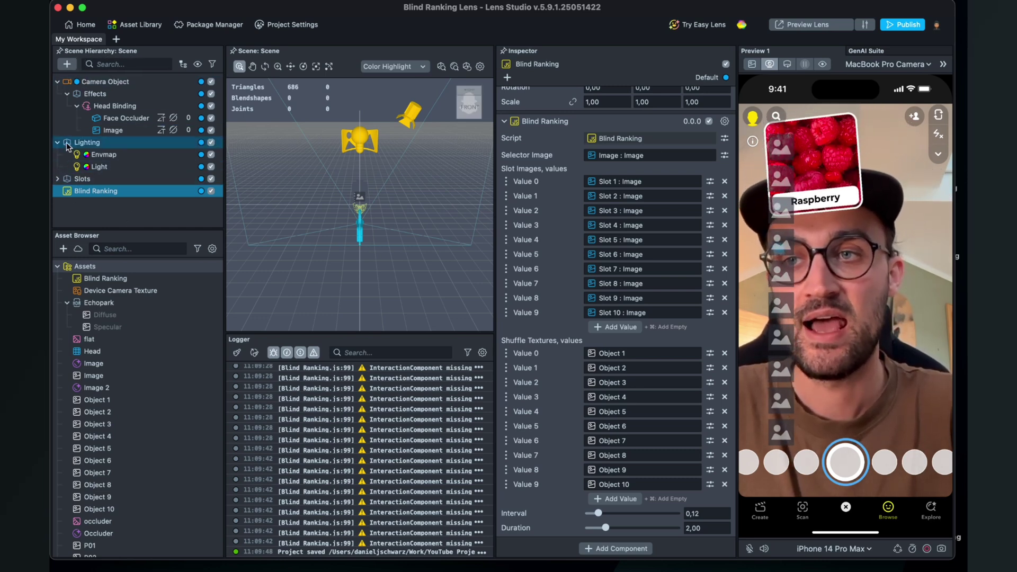
- Add an Interaction component to Slot 1 in the Slots group
left_click(57, 179)
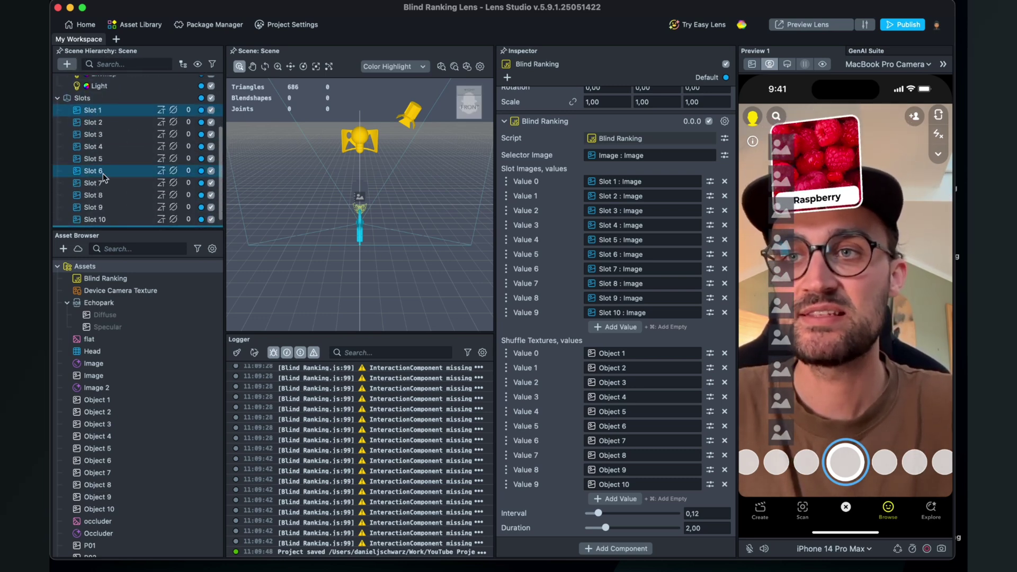
left_click(105, 112)
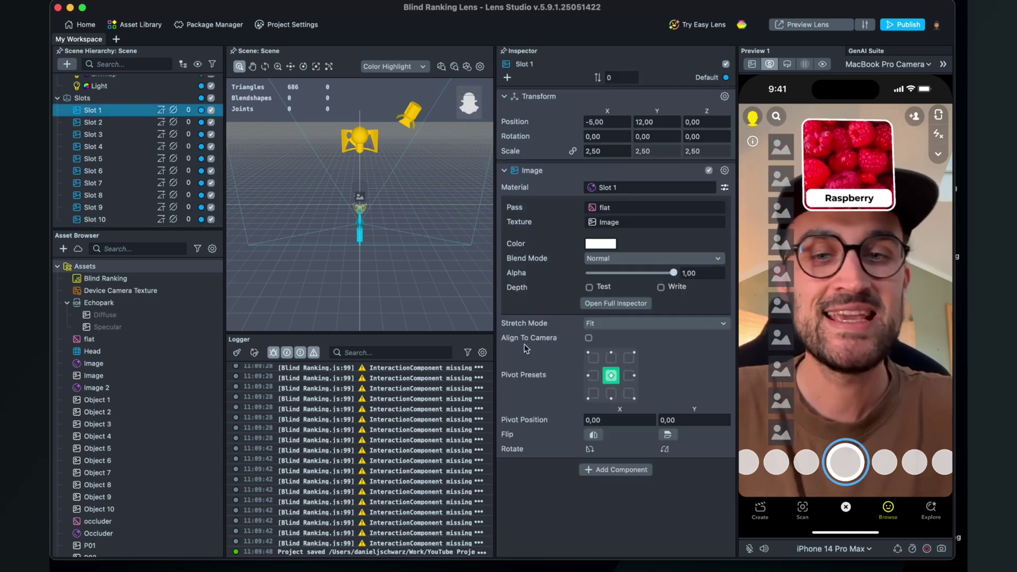
scroll(336, 389, "up", 10)
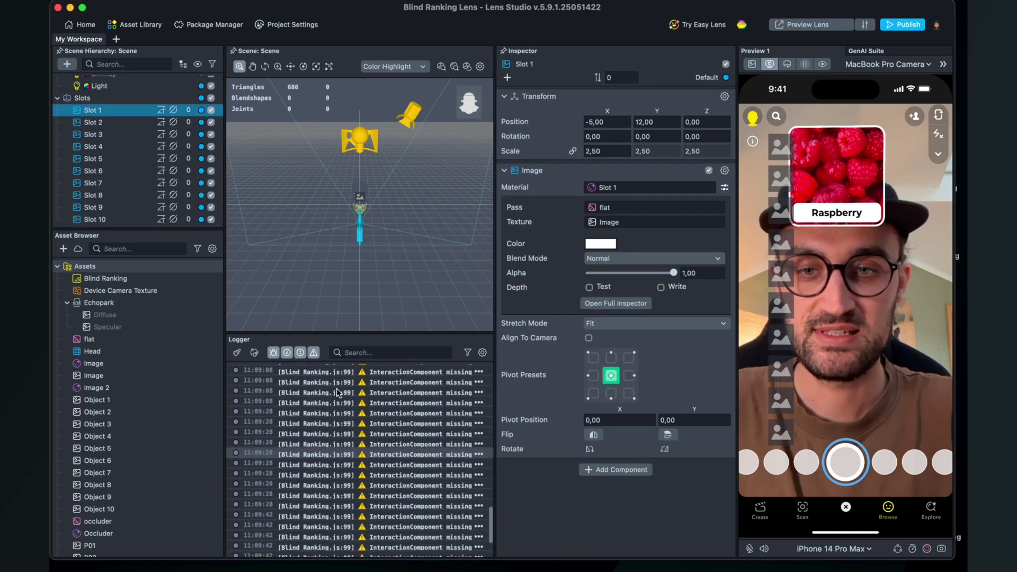
scroll(336, 389, "up", 5)
scroll(336, 388, "down", 15)
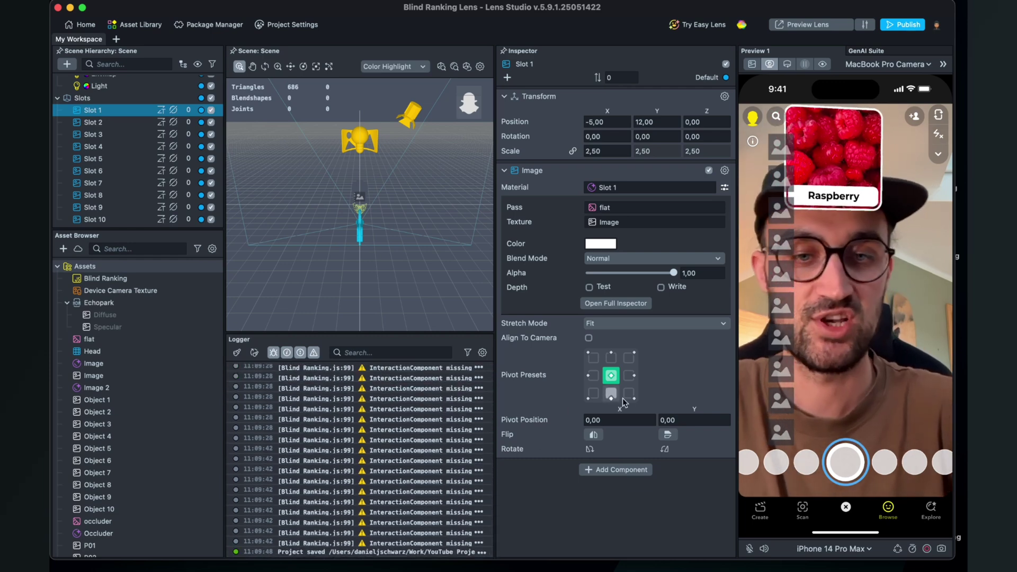
left_click(88, 111)
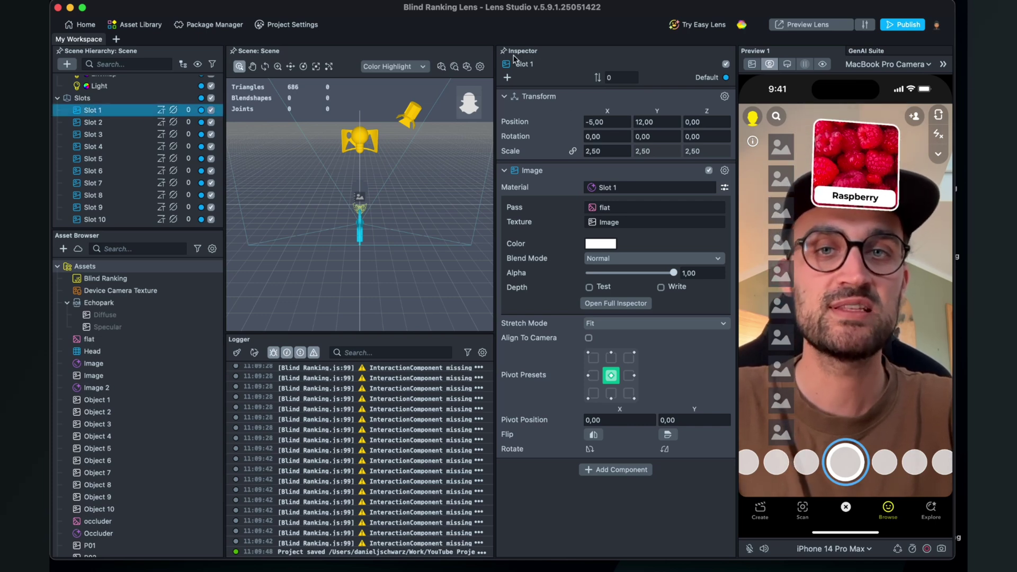
left_click(614, 470)
type("in")
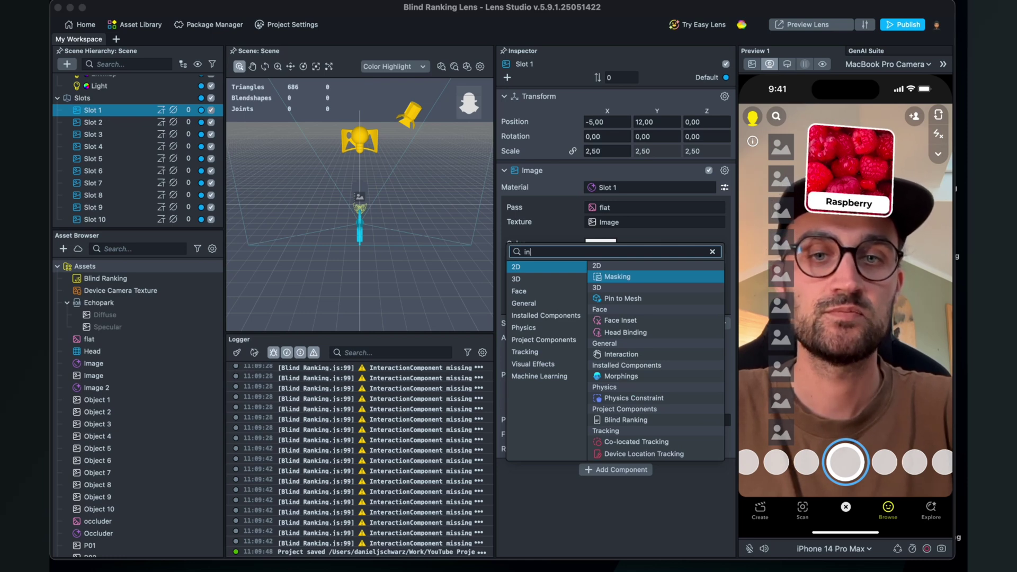
type("ter")
key("Return")
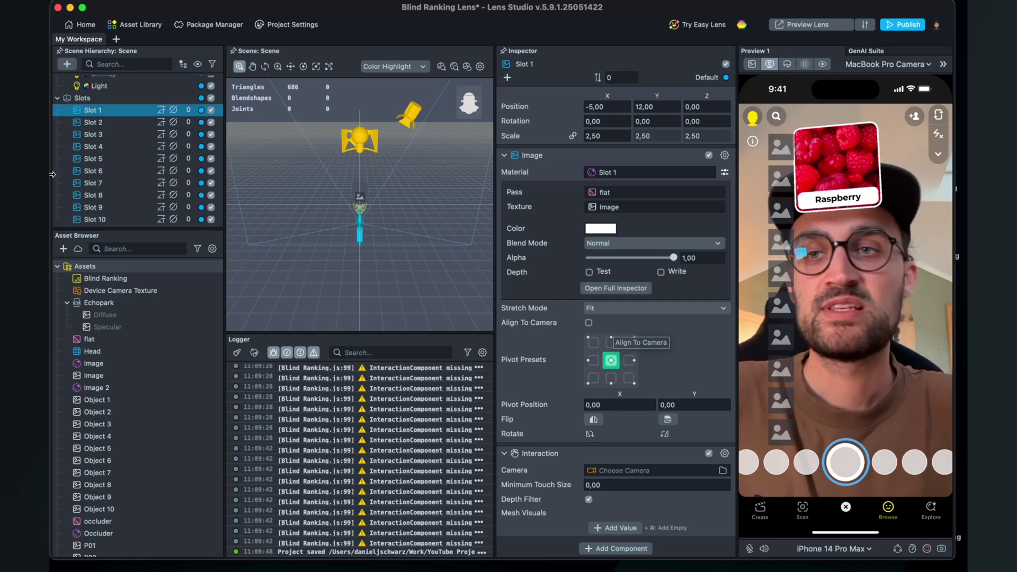
- Set the Blind Ranking script's Interval to 0,13 and test placing the shuffled fruit into the first slot in the preview
scroll(96, 209, "down", 1)
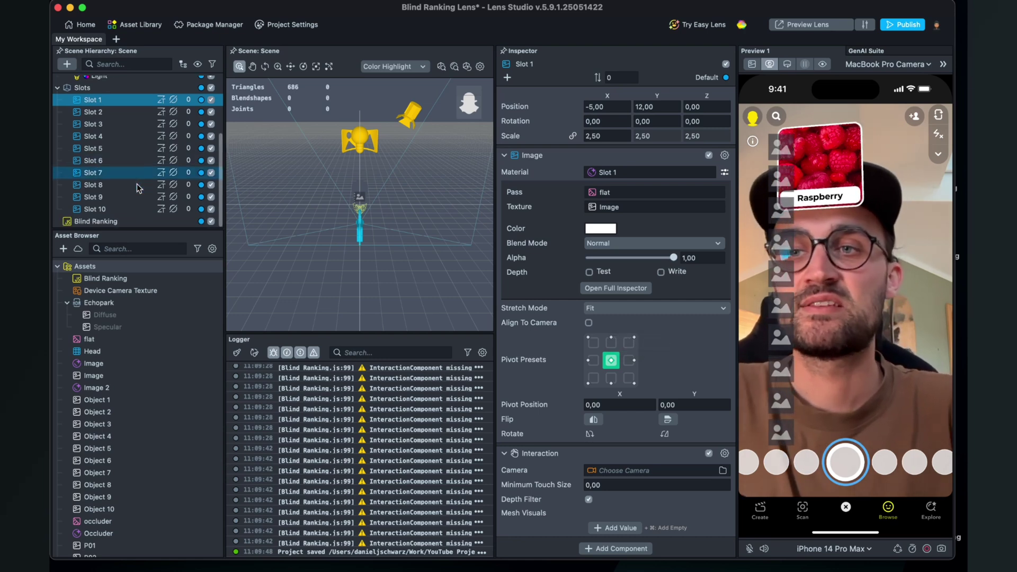
left_click(96, 221)
scroll(659, 385, "down", 2)
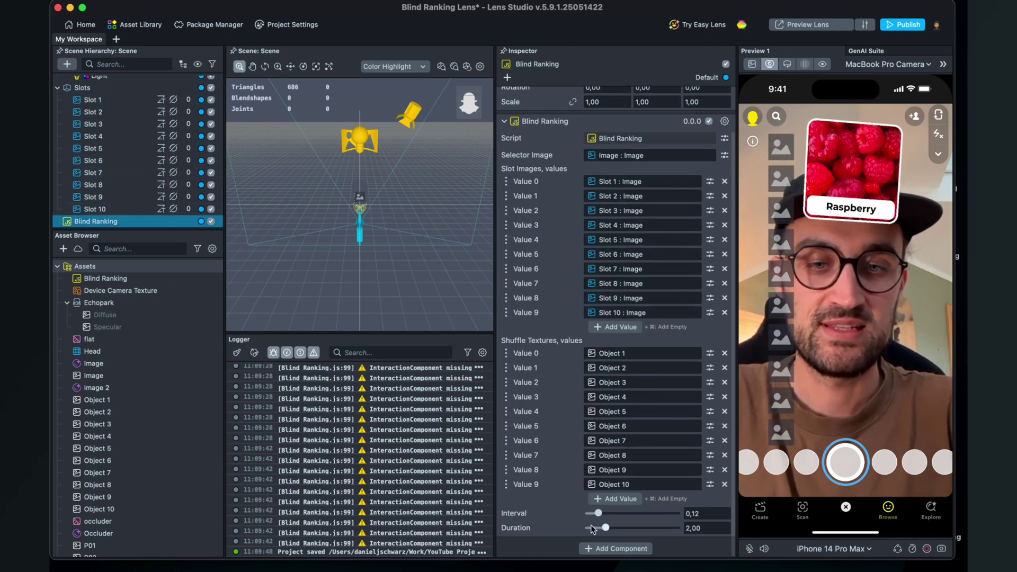
left_click_drag(597, 514, 599, 514)
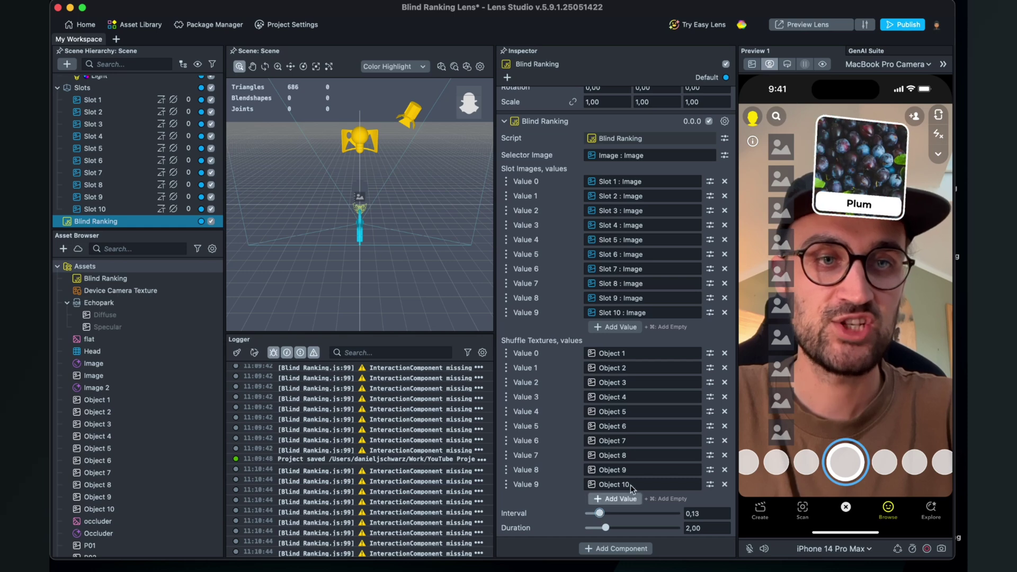
left_click(782, 144)
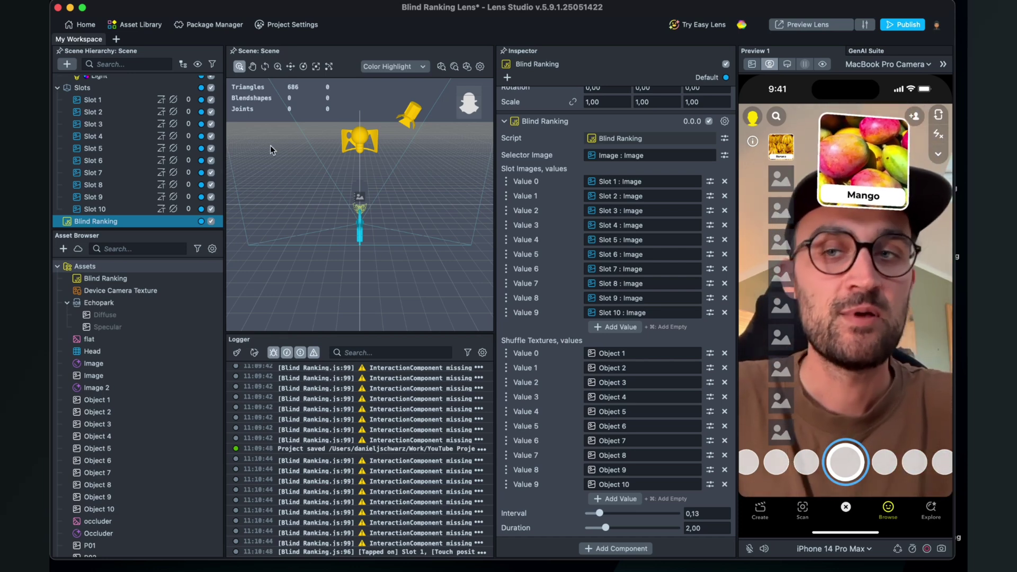
- Add an Interaction component to Slot 2 through Slot 10 together and check it on the individual slots
left_click(91, 113)
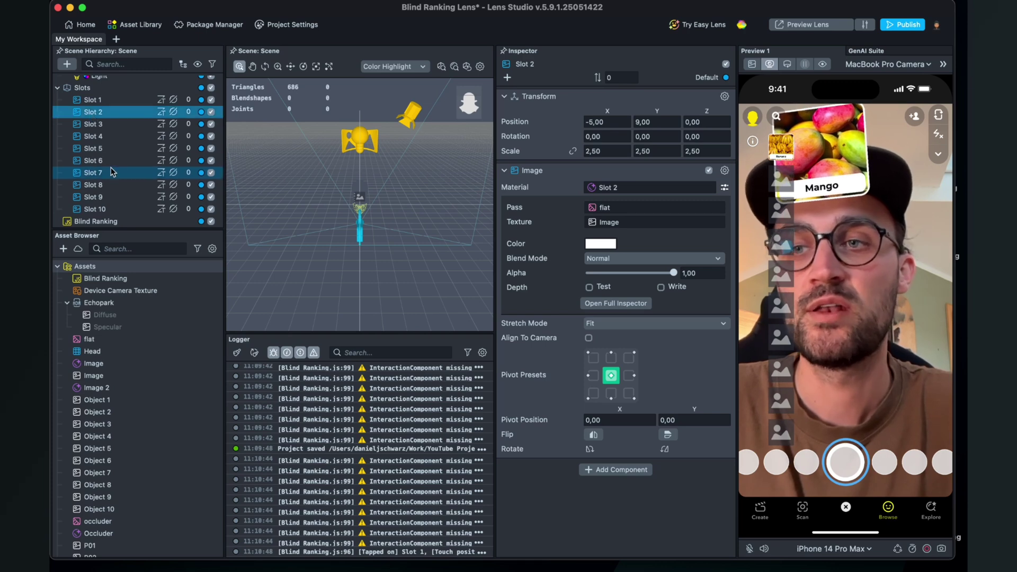
left_click(102, 209, "shift")
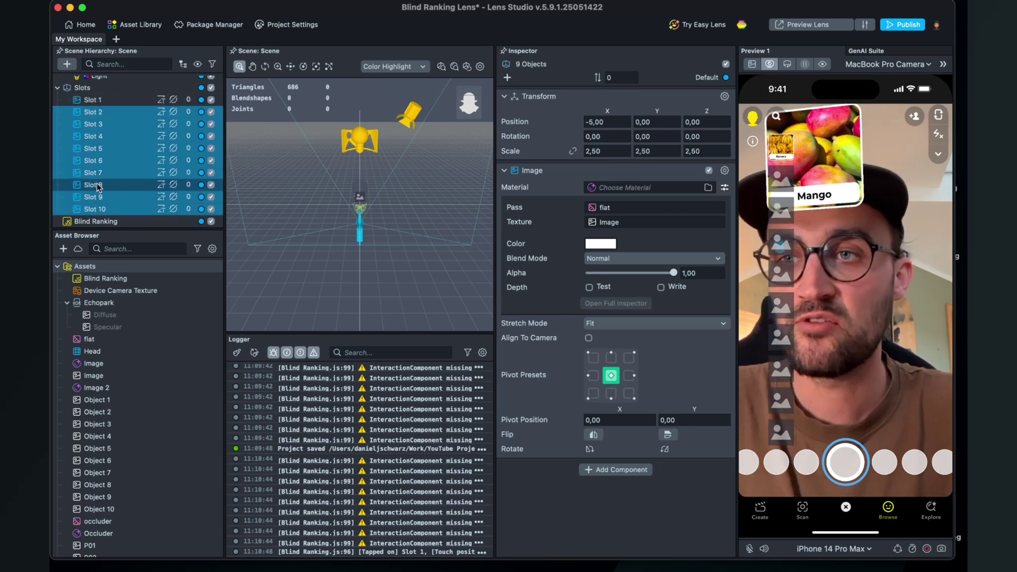
left_click(600, 470)
type("inter")
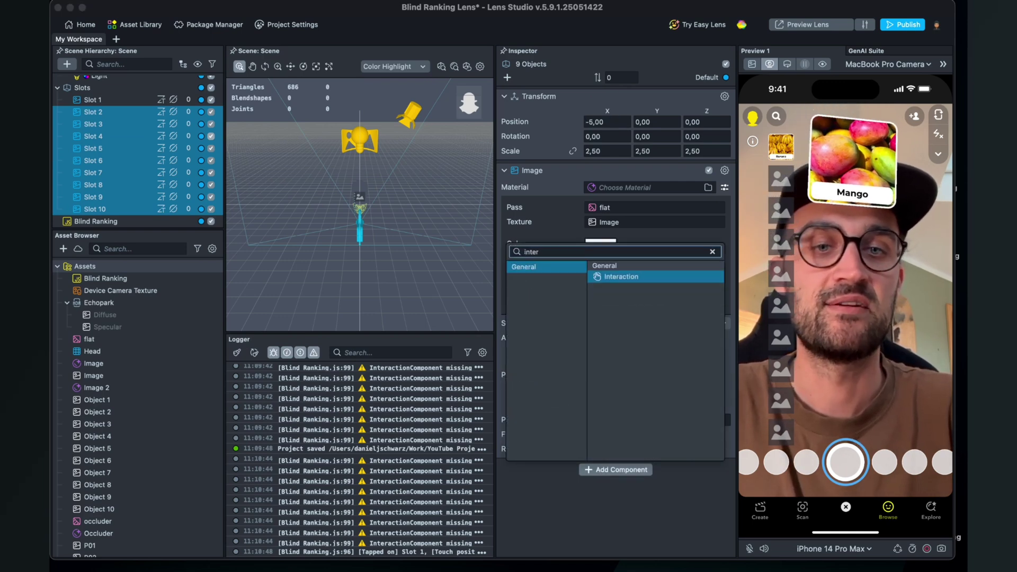
key("Return")
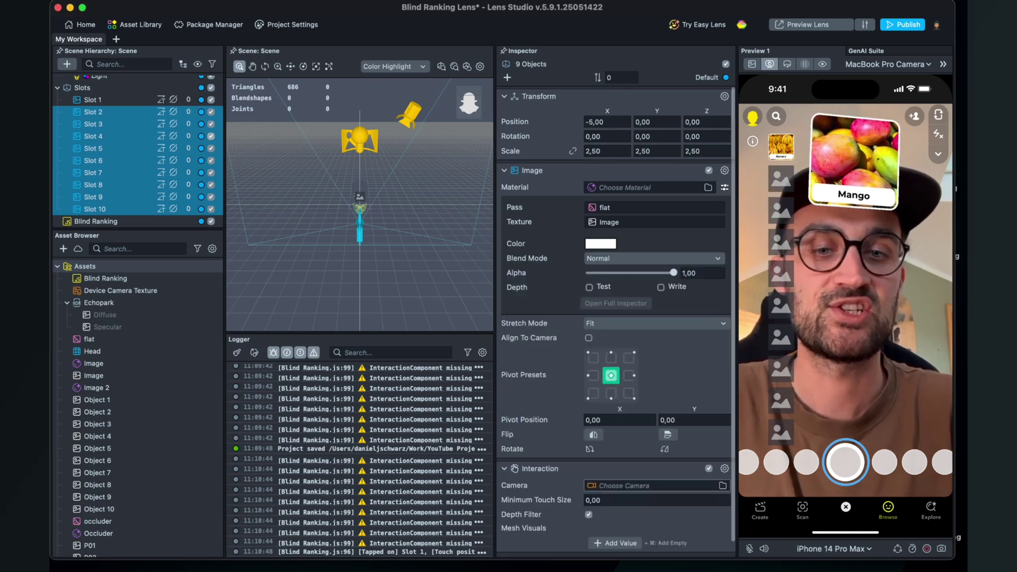
left_click(132, 112)
key("Down")
key("Down")
key("Down")
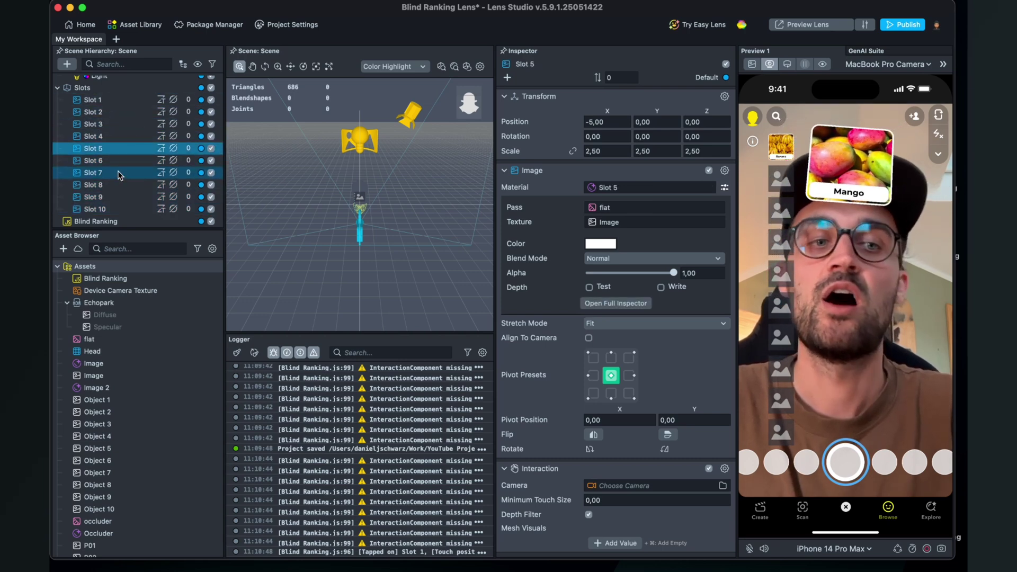
- Enlarge the scene hierarchy to show all slots and set the Blind Ranking script's Interval to 0,12
scroll(120, 183, "up", 1)
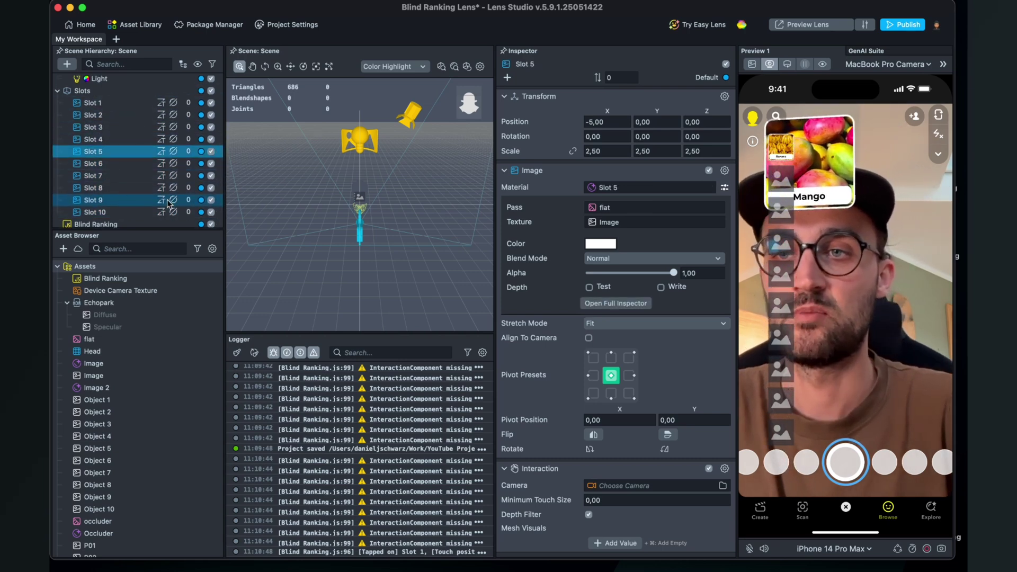
left_click_drag(147, 233, 147, 371)
left_click(125, 313)
scroll(611, 418, "down", 2)
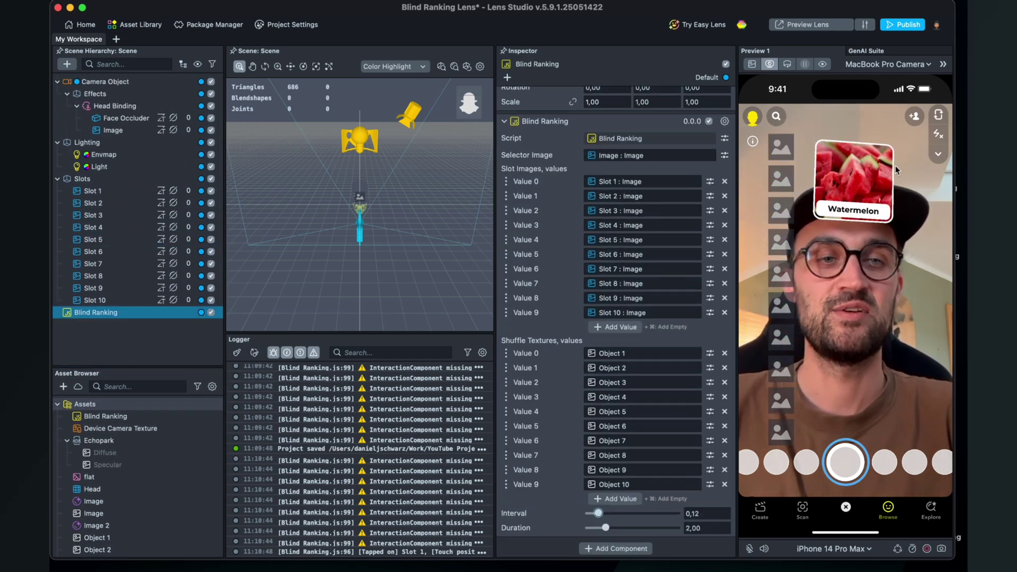
- Test the ranking in the preview by placing shuffled fruits into slots 1, 6 and 10, and into slot 1 after a restart
left_click(773, 145)
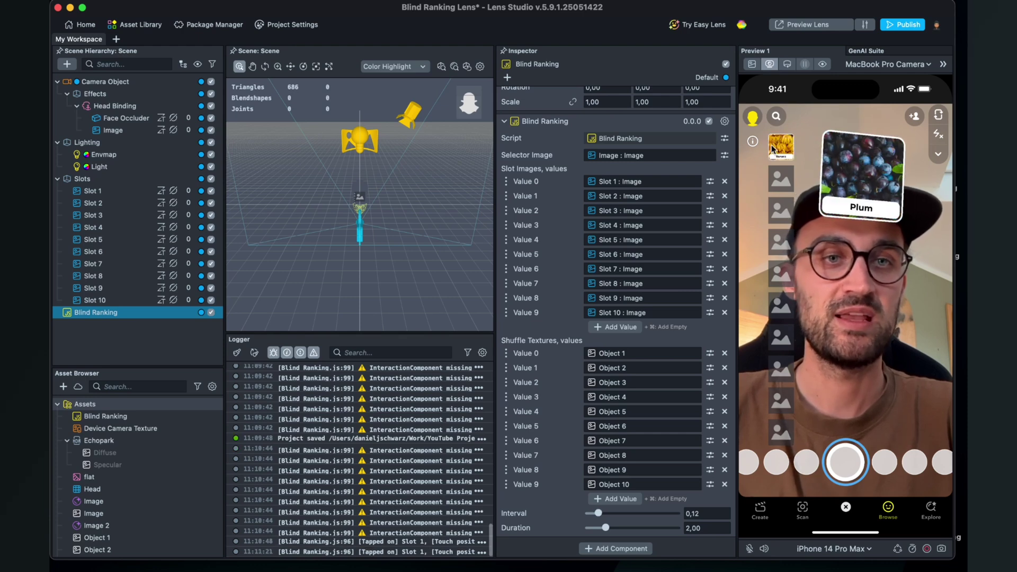
left_click(776, 306)
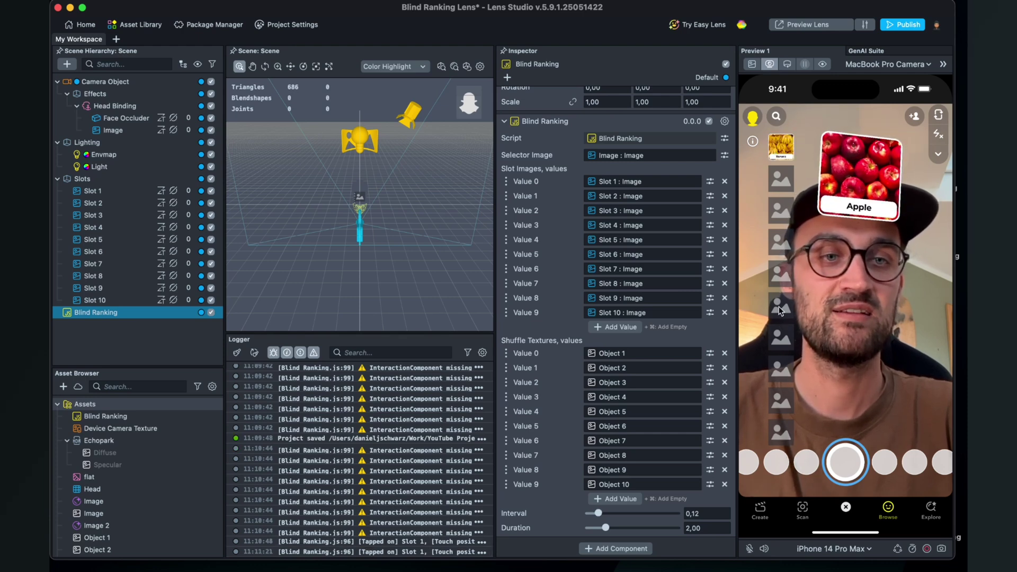
left_click(780, 430)
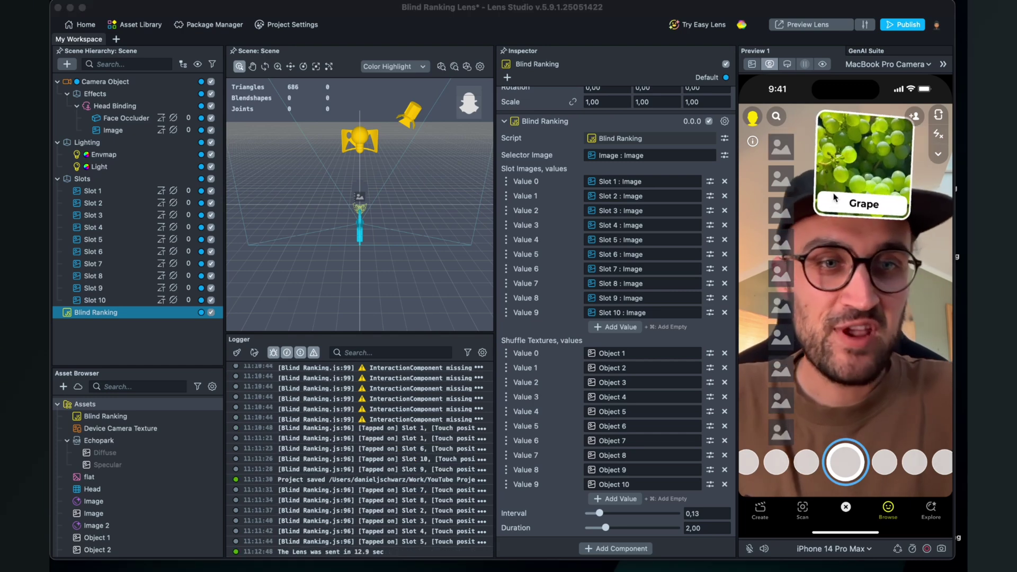
left_click(779, 147)
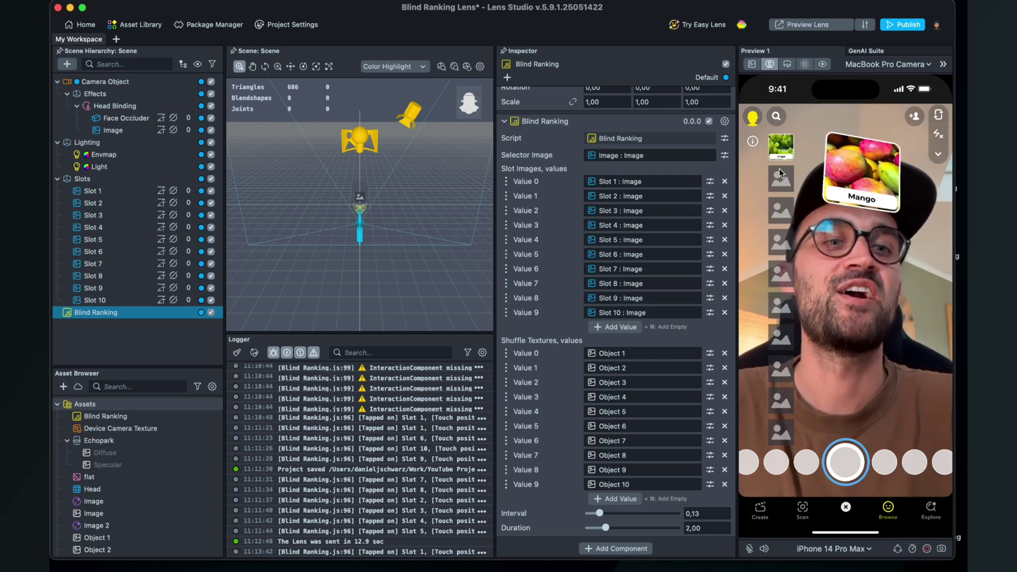
- Set the texture of the Slot 1 image to P01
left_click(87, 191)
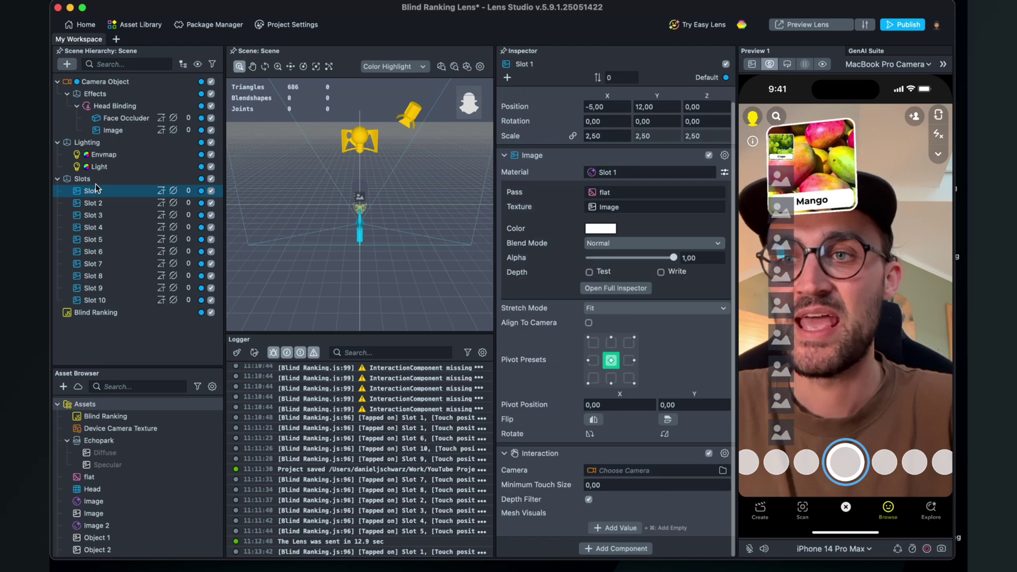
left_click(619, 207)
type("P")
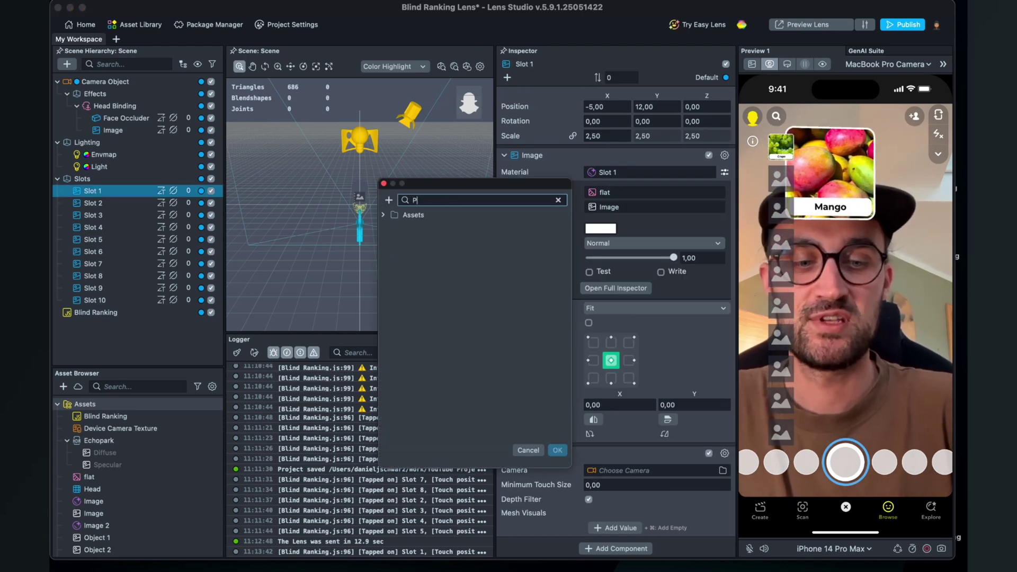
left_click(436, 276)
left_click(418, 251)
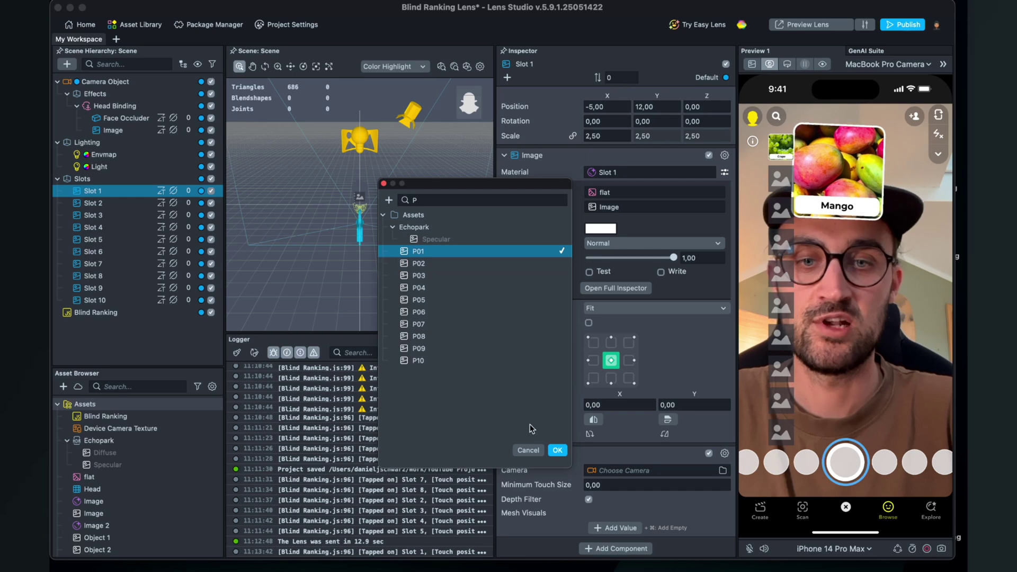
left_click(557, 450)
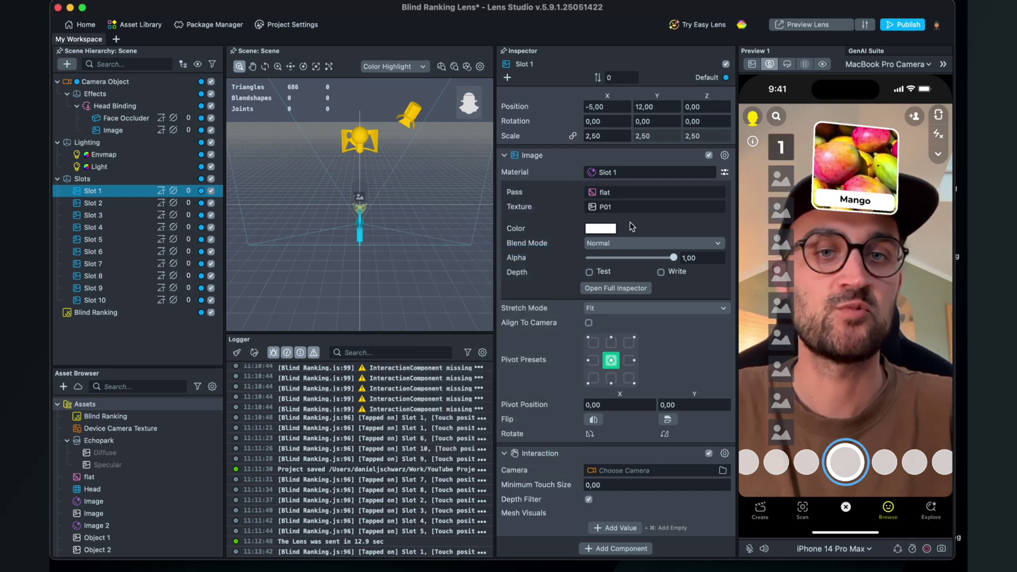
- Set the texture of the Slot 2 image to P02 and of the Slot 3 image to P03
left_click(101, 203)
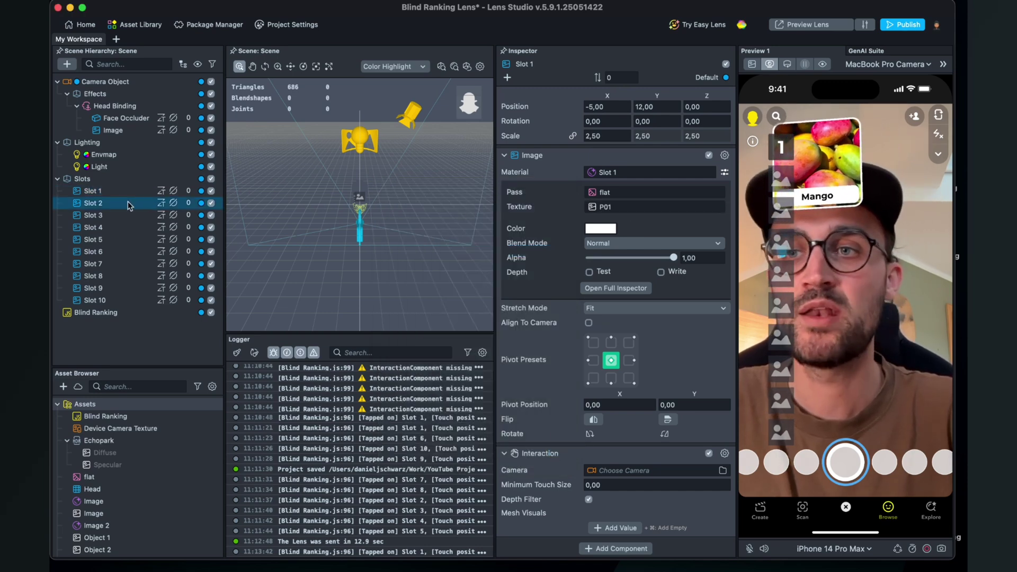
left_click(604, 207)
type("P")
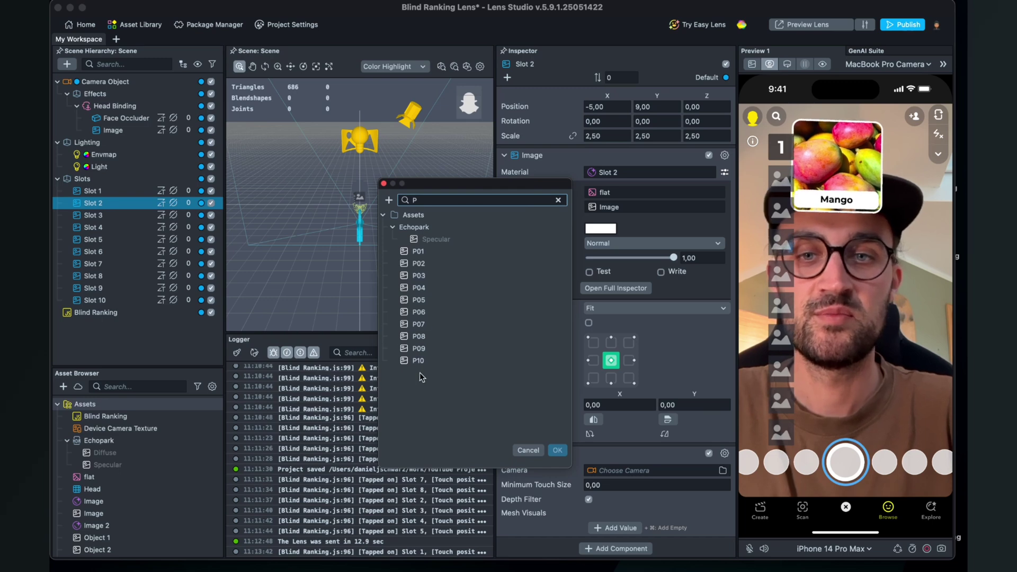
left_click(564, 450)
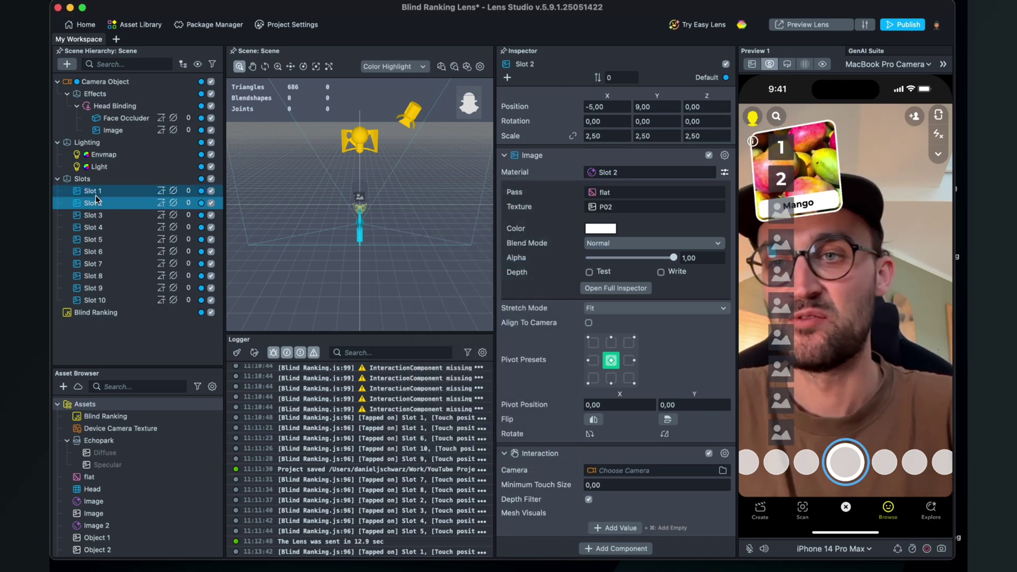
left_click(617, 207)
double_click(431, 370)
- Set the texture of the Slot 4 image to P04 and of the Slot 5 image to P05
left_click(93, 227)
left_click(604, 207)
double_click(432, 370)
left_click(93, 239)
double_click(432, 370)
- Assign the textures P06, P07 and P08 to the Slot 6, Slot 7 and Slot 8 images respectively
left_click(94, 252)
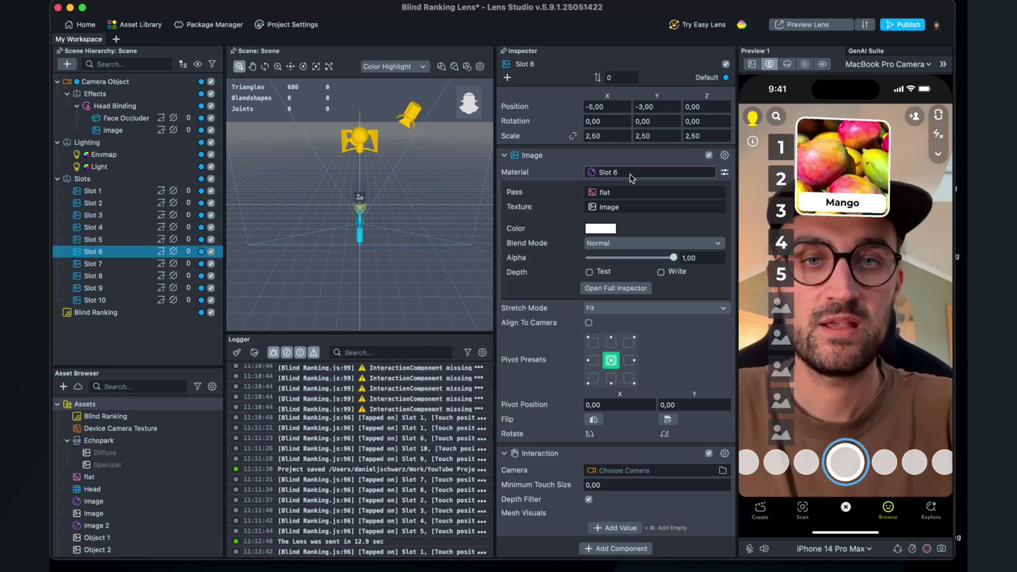
left_click(604, 207)
double_click(432, 371)
left_click(93, 263)
left_click(604, 207)
double_click(431, 370)
left_click(93, 276)
- Set the Slot 9 image's texture to P09 and the Slot 10 image's to P10, and save the project
left_click(93, 288)
type("p0")
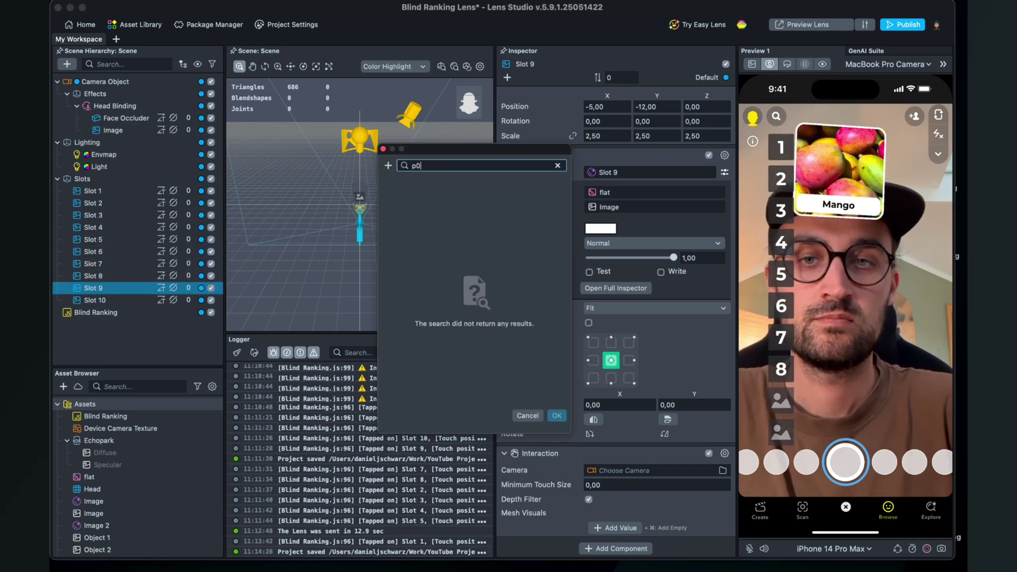
double_click(421, 192)
left_click(94, 301)
left_click(604, 207)
double_click(432, 357)
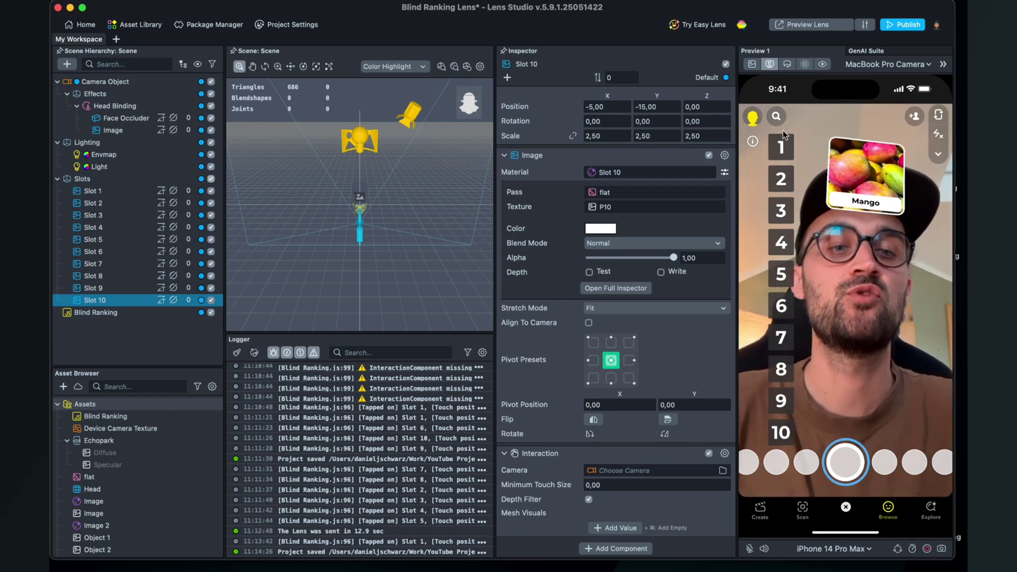
key("super+s")
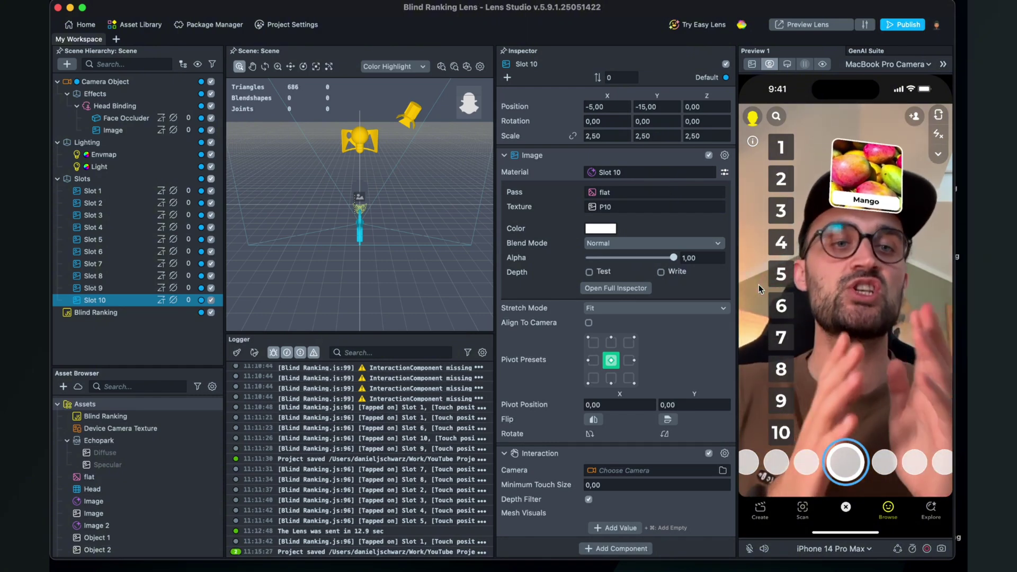
- Compare the size and placement of the slot column in the preview between the sample selfie video and the webcam feed
left_click(752, 65)
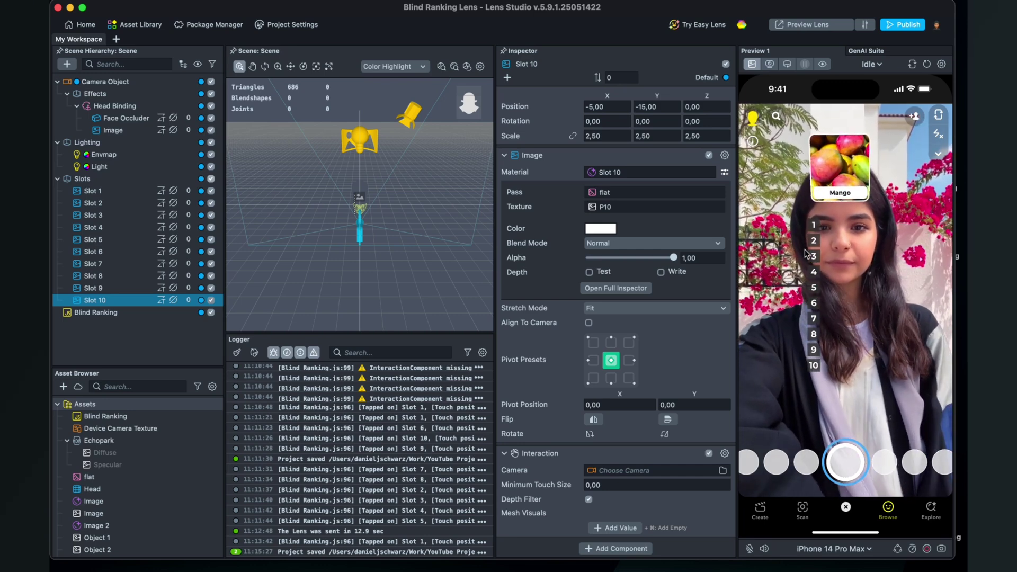
left_click(771, 64)
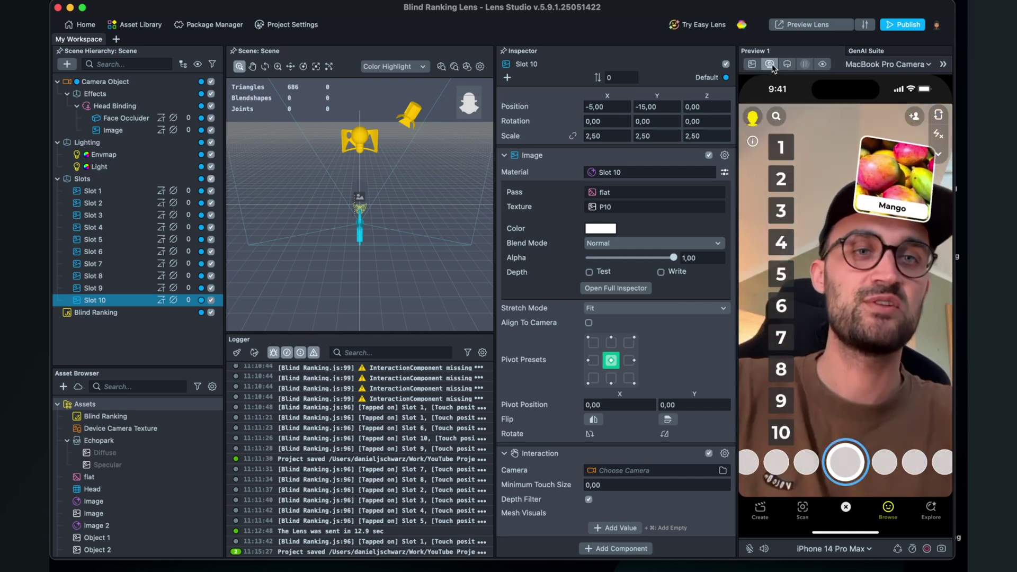
left_click(751, 64)
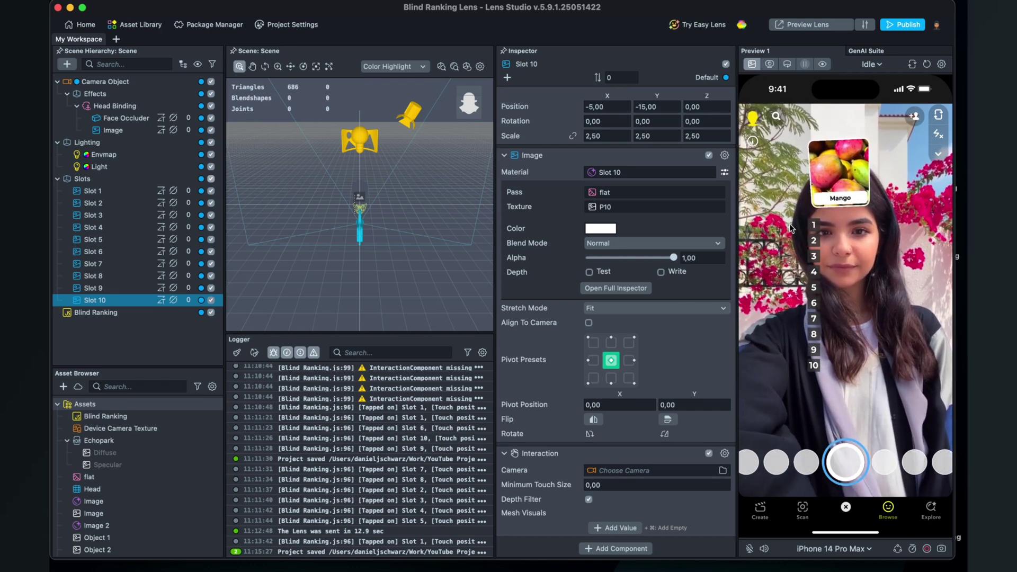
- Try scaling the Slots group uniformly to 1,50 and 1,80, and settle on a scale of 1,60
left_click(90, 180)
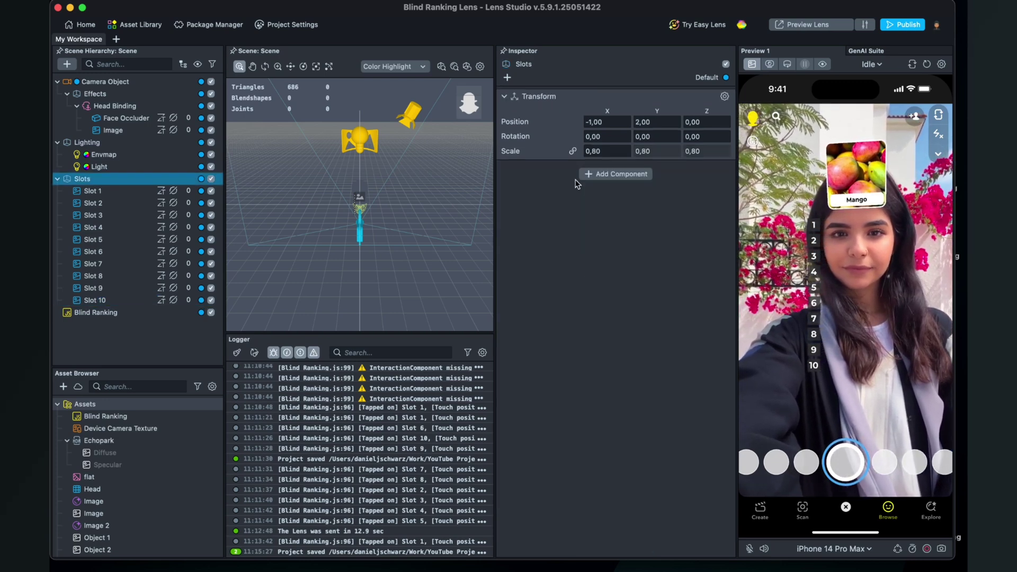
left_click(605, 150)
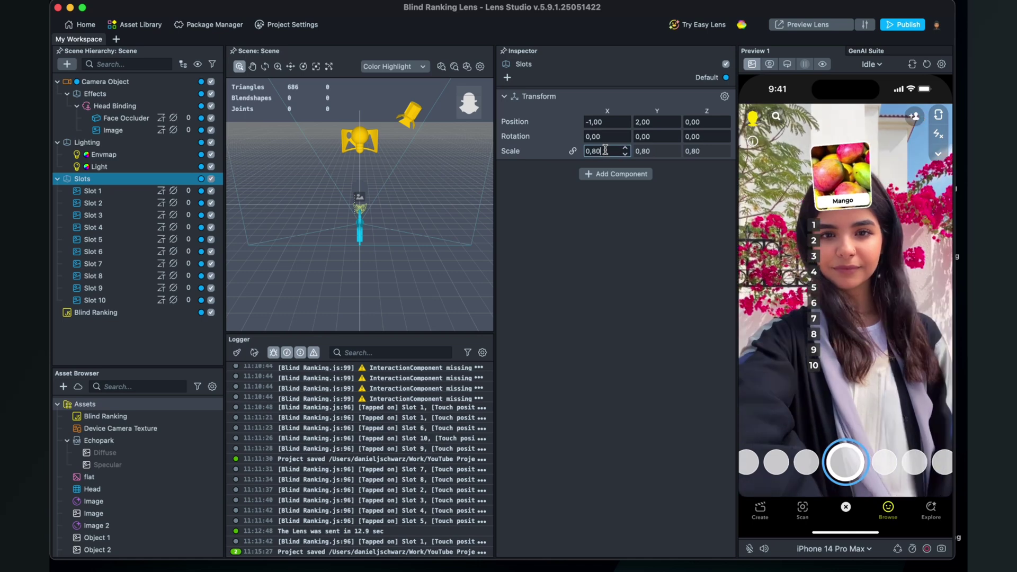
type("0")
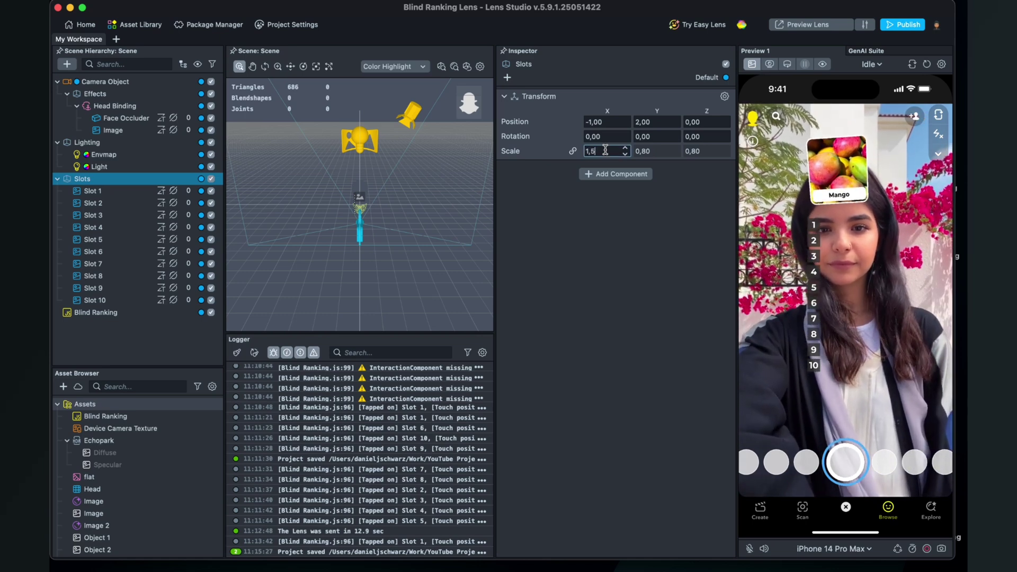
key("Return")
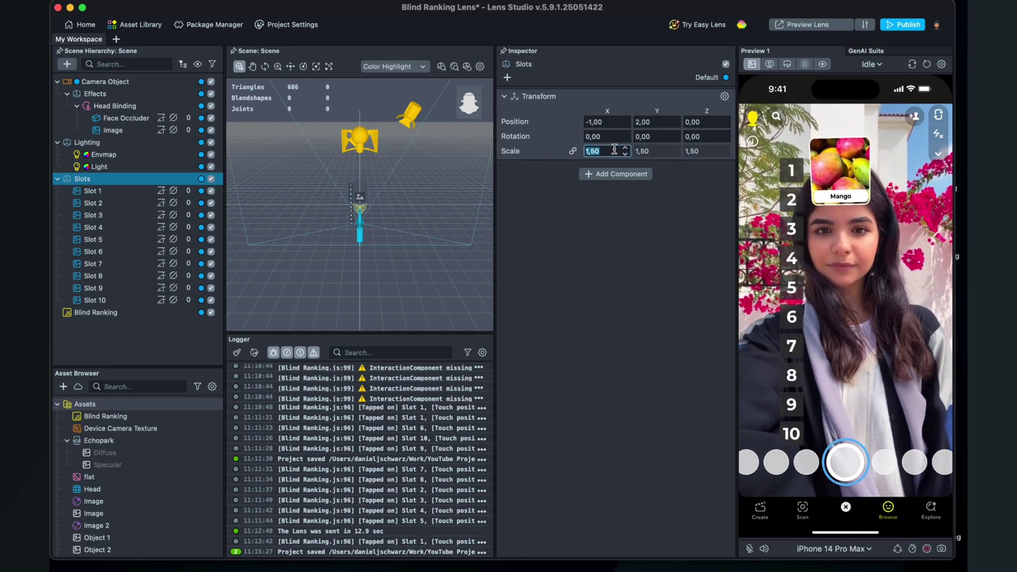
key("Right")
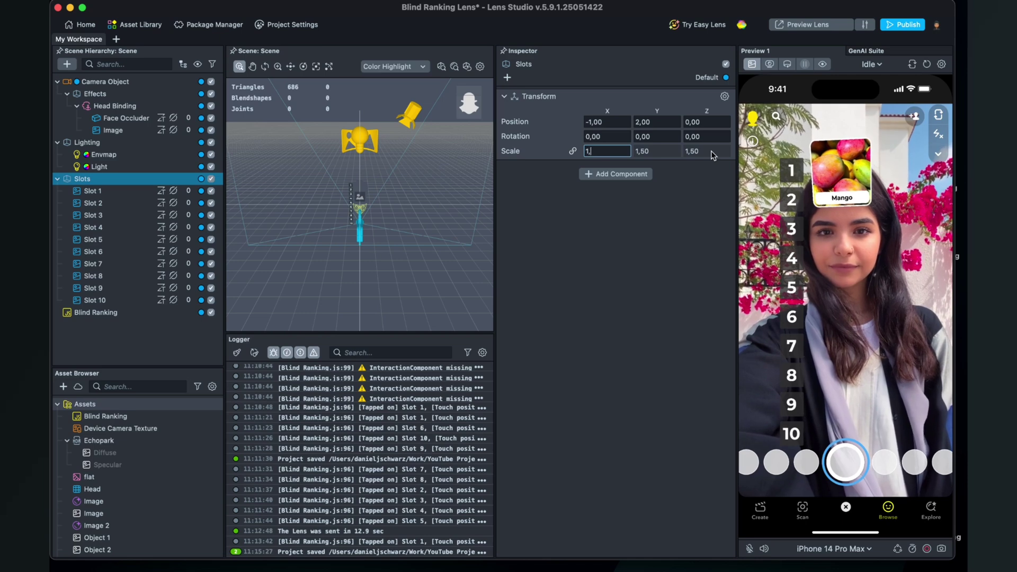
type("80")
key("Return")
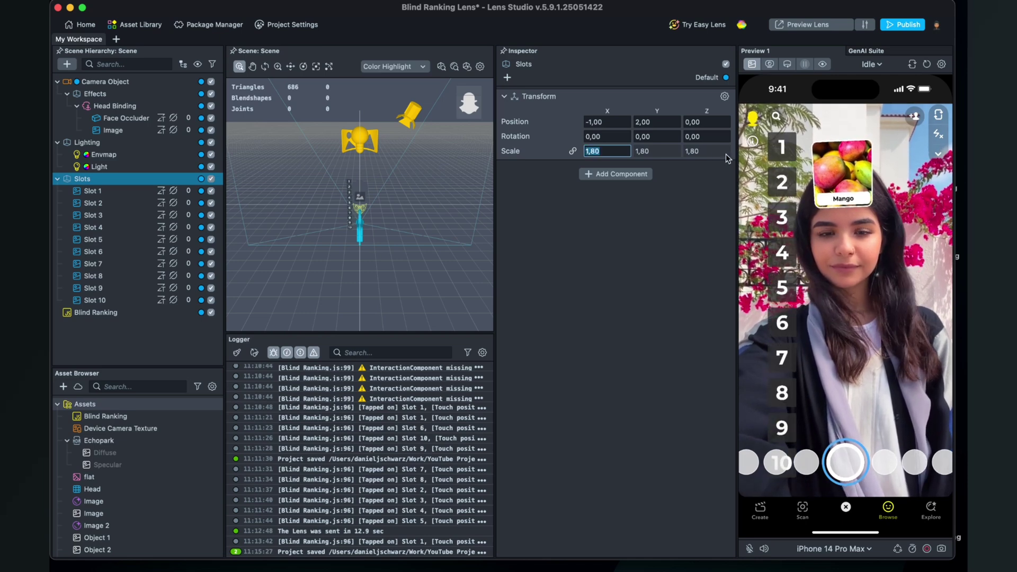
key("Right")
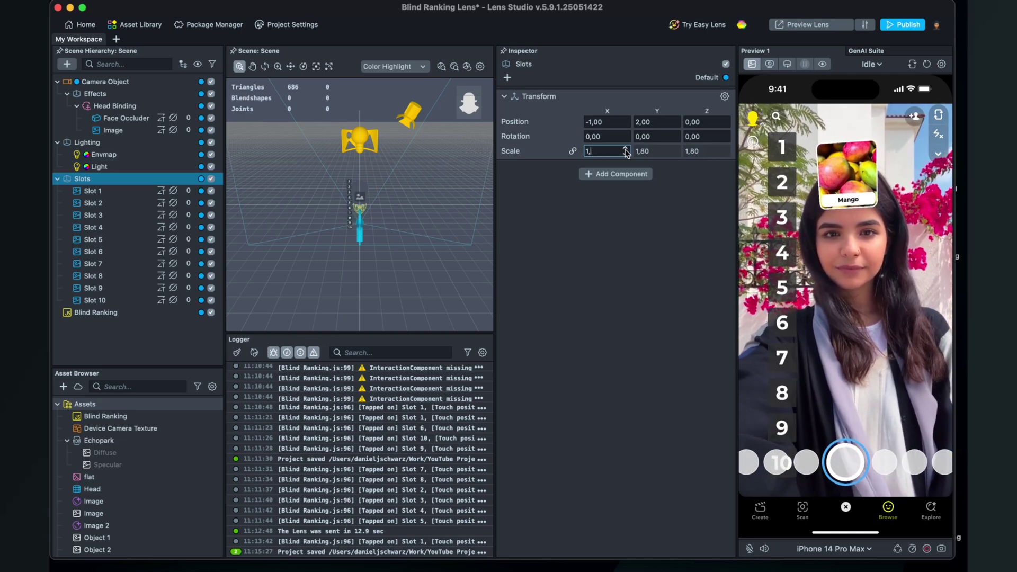
type("6")
key("Return")
- Set the Slots group's position to Y 4,00 and X -2,00, and check the placement in the webcam preview
left_click(655, 123)
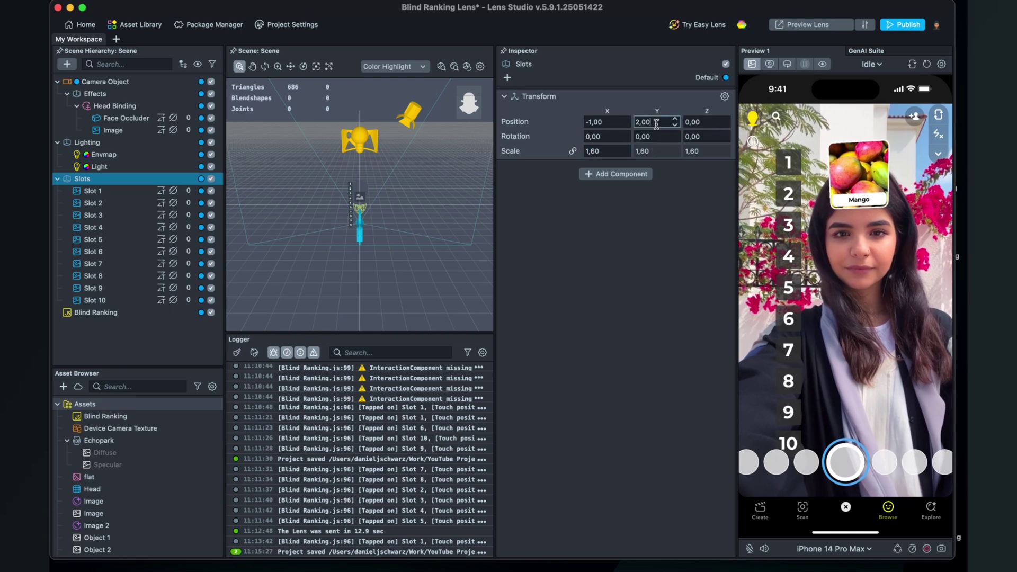
type("4")
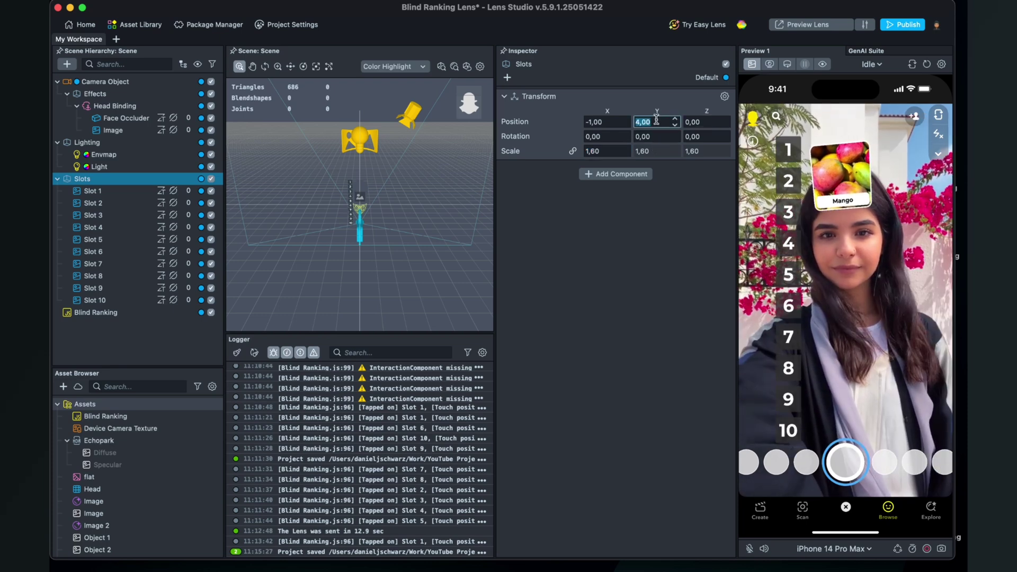
key("shift+Tab")
type("-2")
key("Return")
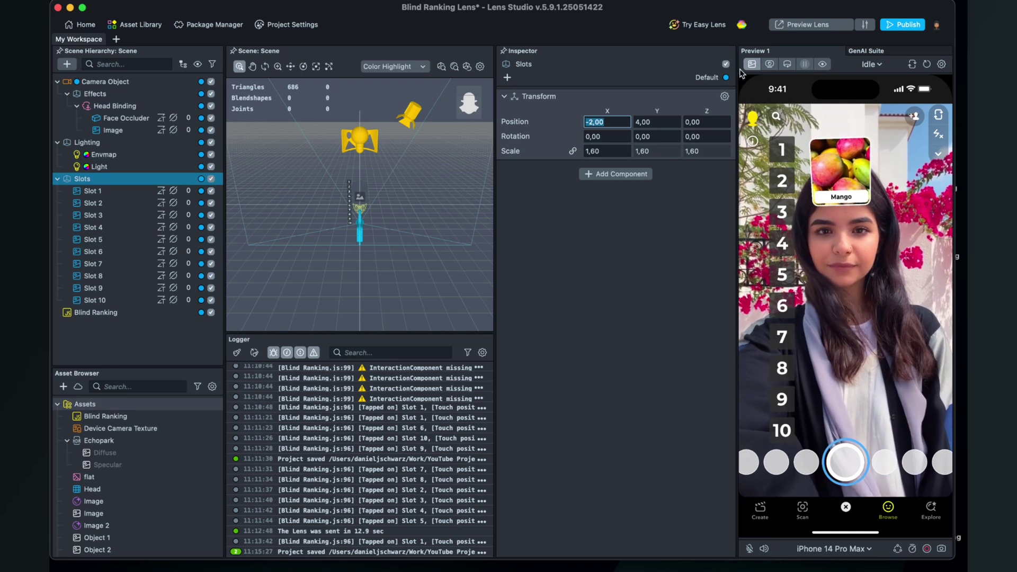
left_click(769, 65)
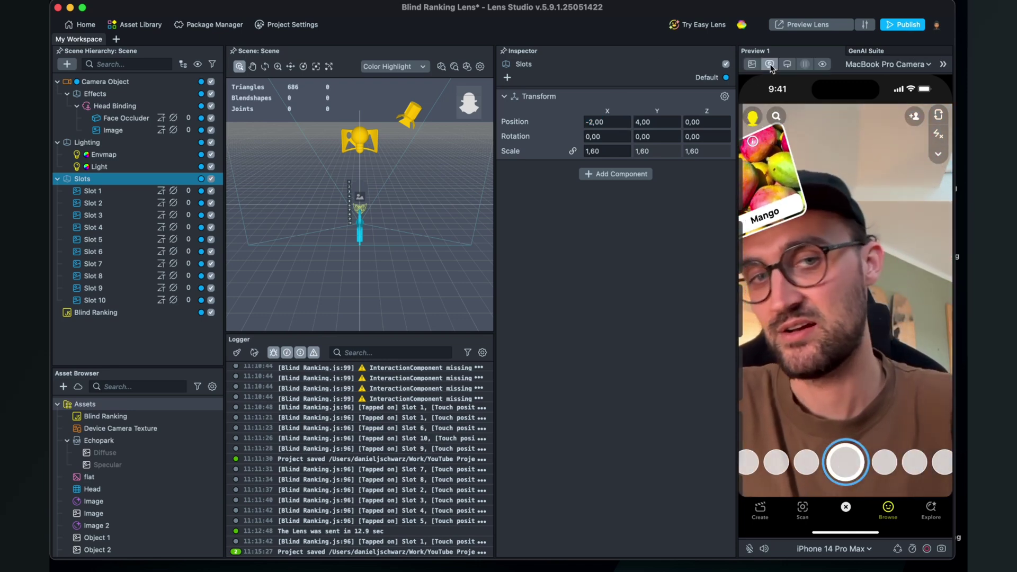
left_click(769, 64)
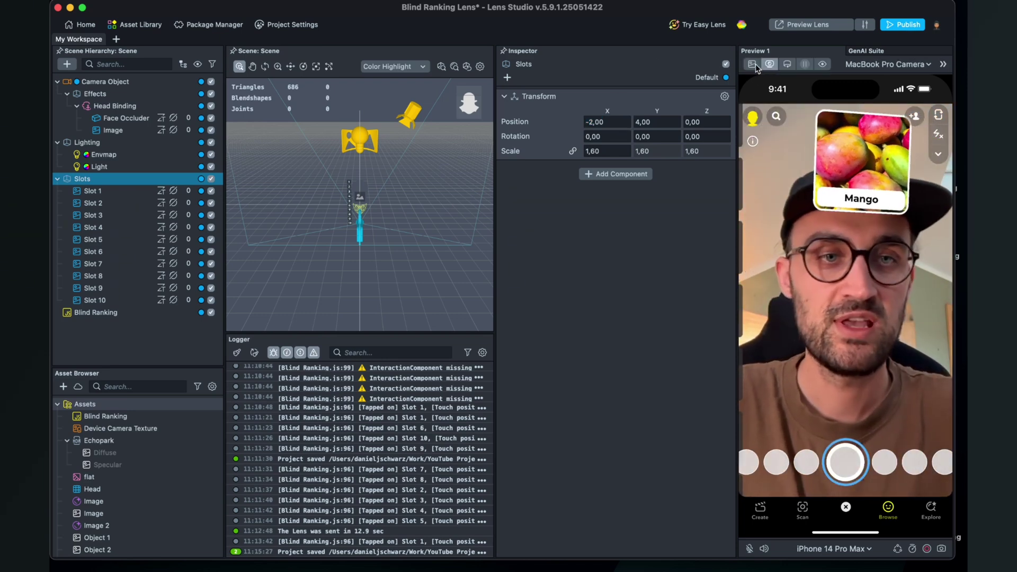